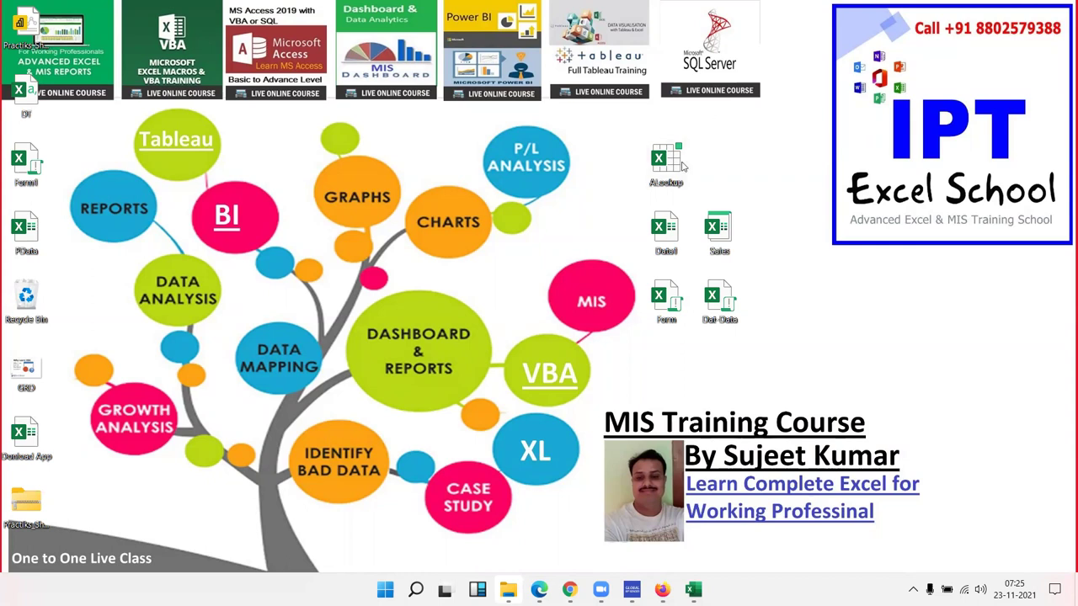
Switch to the Excel workbook Book1 from the taskbar
click(693, 589)
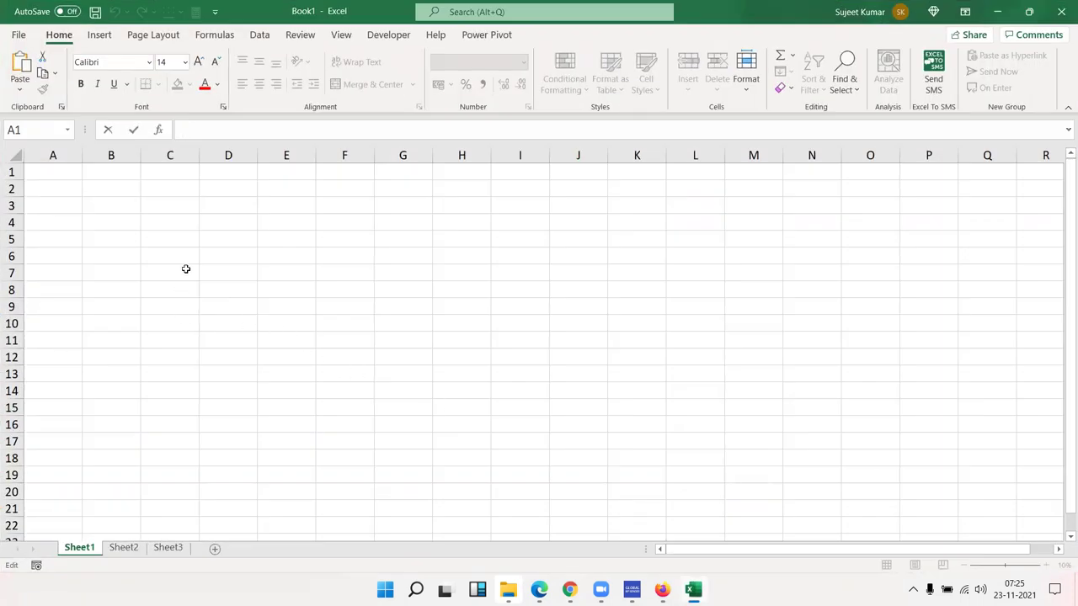
Type 20 into B2 and 30 into the adjacent C2 on Sheet1
click(214, 217)
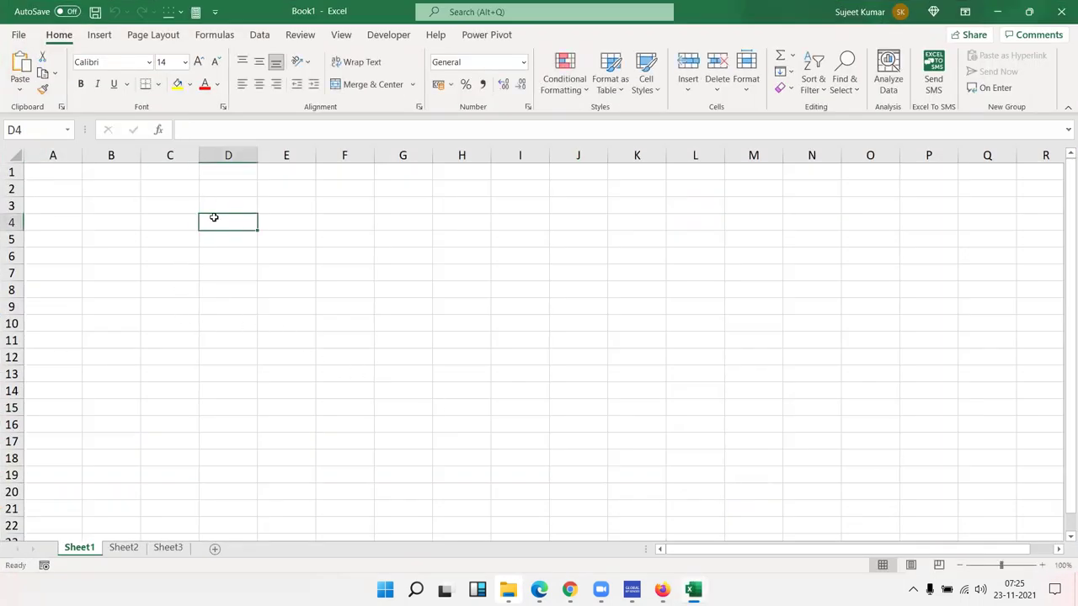
ctrl+scroll(214, 217, up, 1)
ctrl+scroll(214, 217, up, 4)
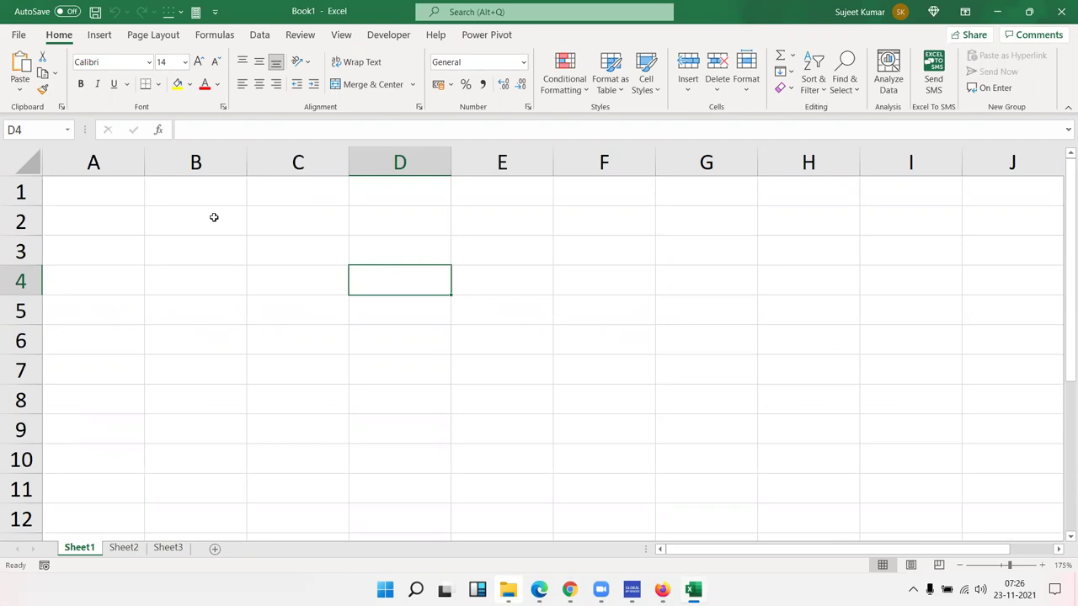
key(ctrl+Up)
key(ctrl+Left)
key(Down)
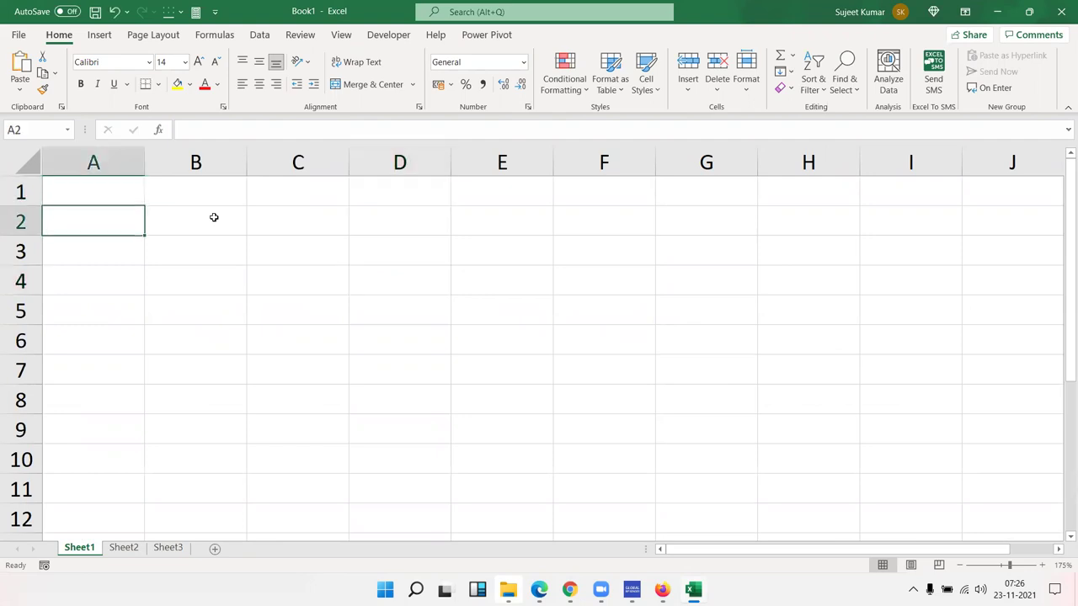
click(214, 218)
text(20)
key(Tab)
text(30)
key(Tab)
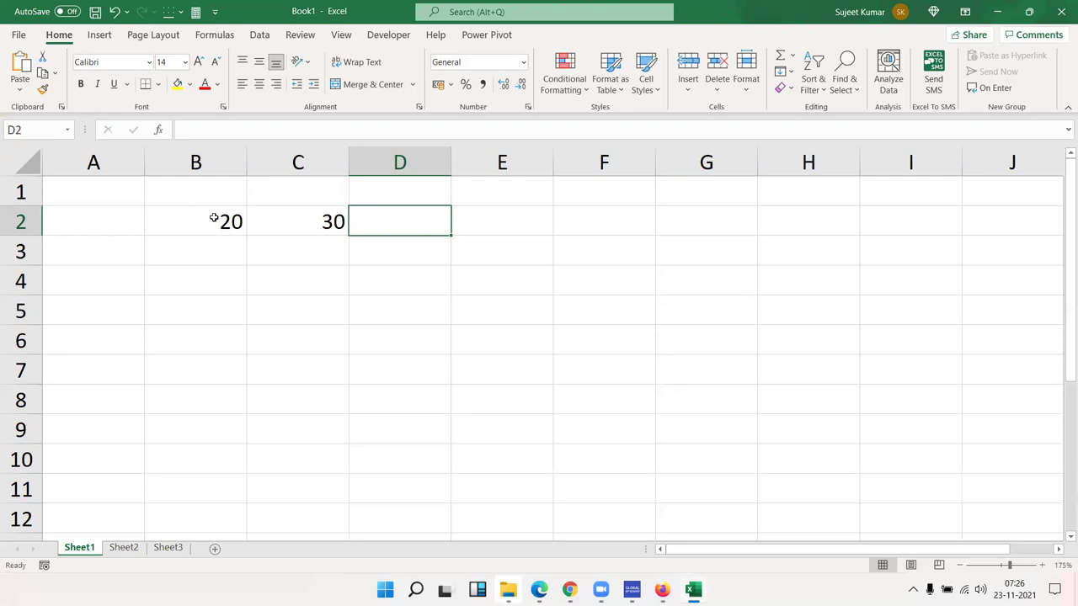
text(+)
key(BackSpace)
key(Escape)
text(=)
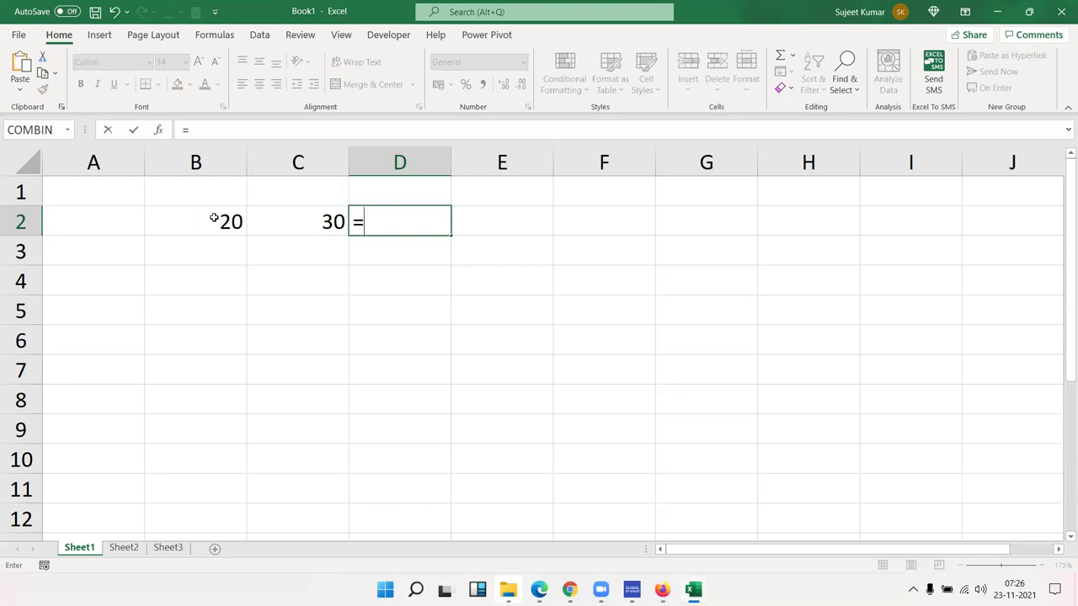
key(BackSpace)
text(+)
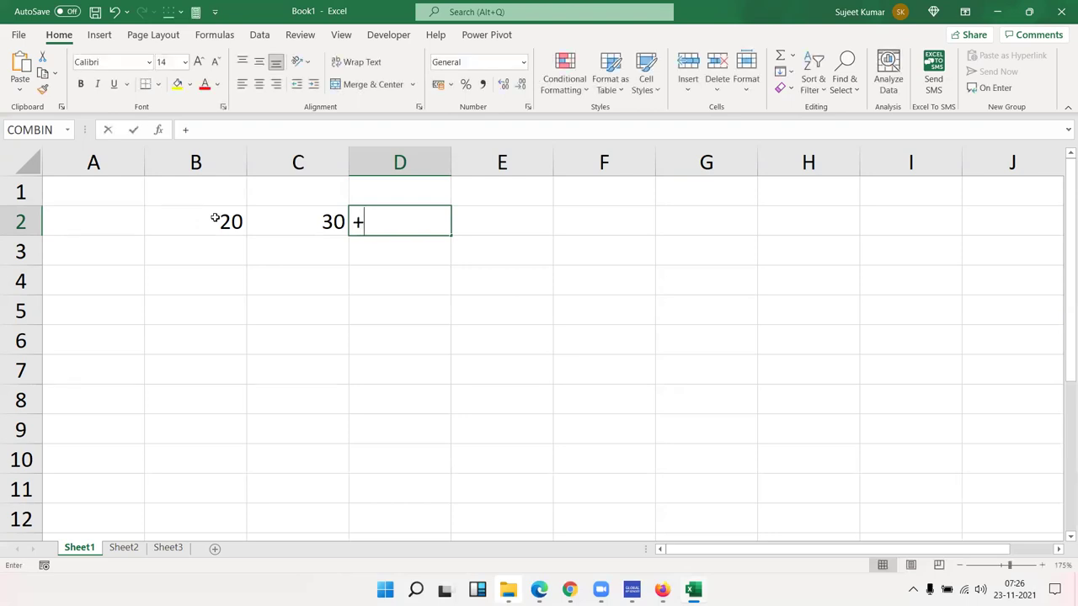
key(Down)
key(Left)
key(Left)
key(Up)
text(+)
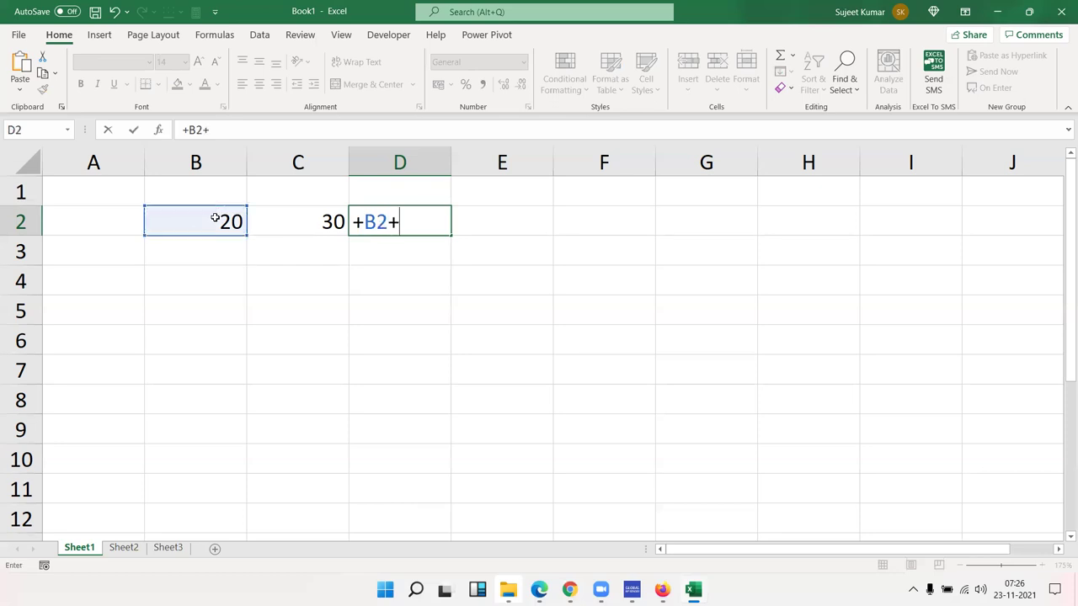
key(Left)
key(Return)
key(Up)
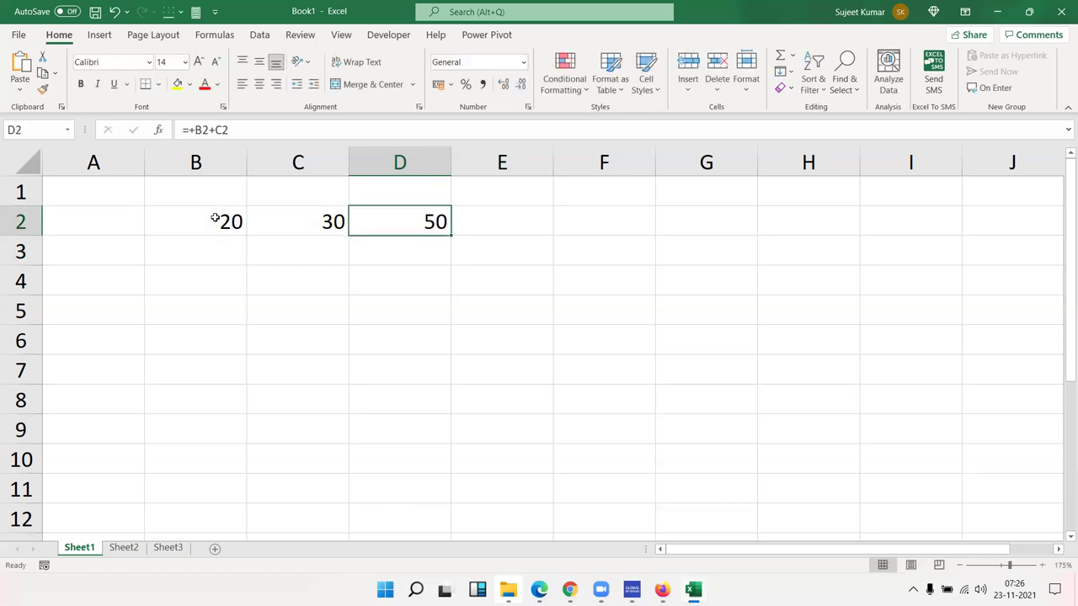
key(F2)
key(Home)
key(shift+Right)
key(shift+Right)
key(shift+Right)
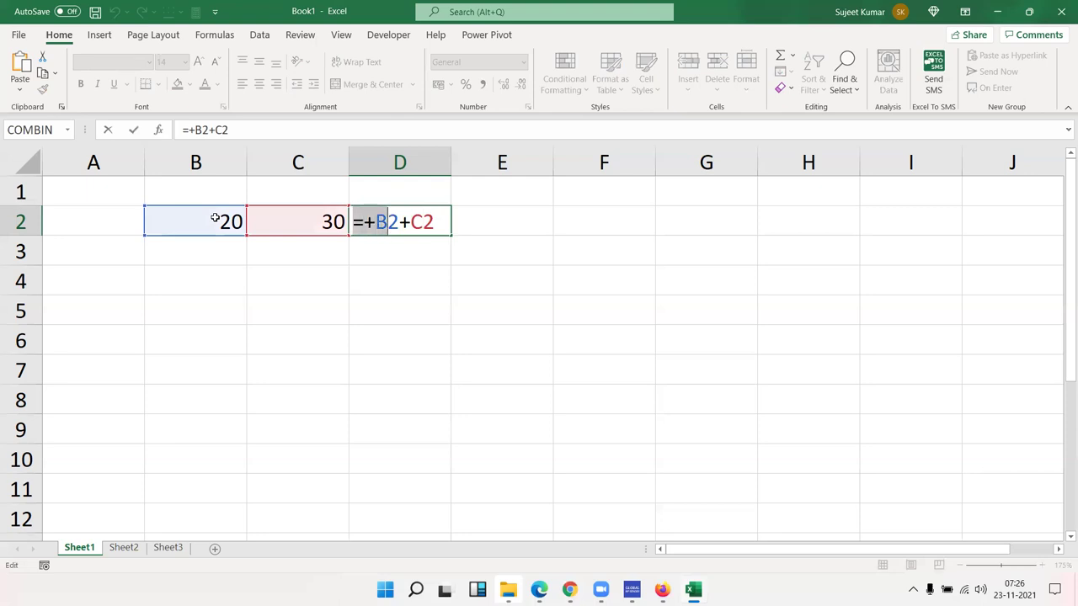
key(shift+Right)
key(shift+Right)
key(shift+Right)
key(shift+Right)
text(=)
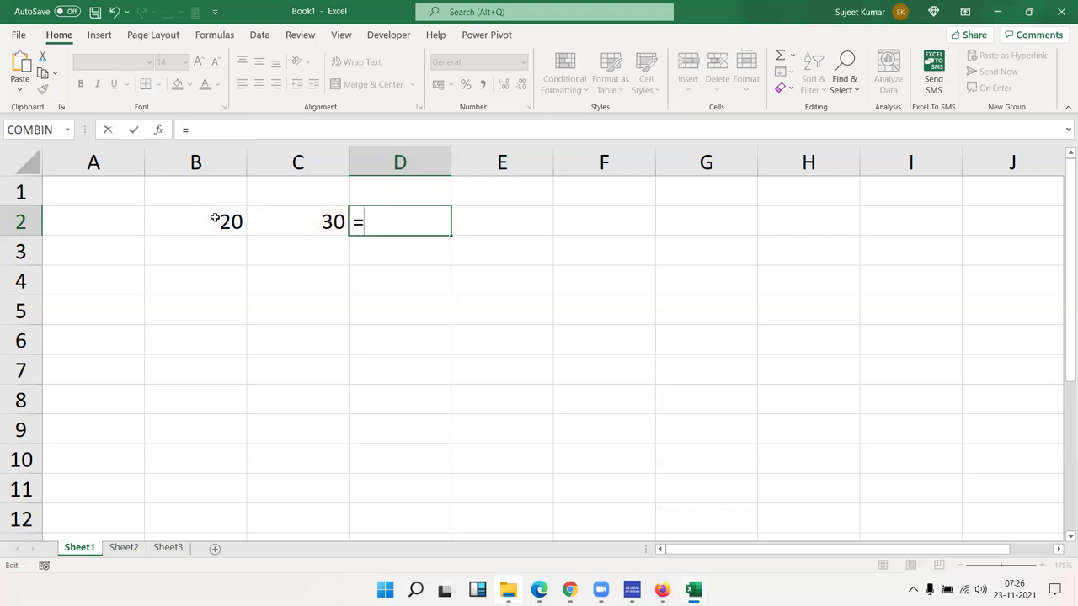
key(Escape)
text(-)
click(214, 218)
text(+)
key(Left)
key(Return)
key(Up)
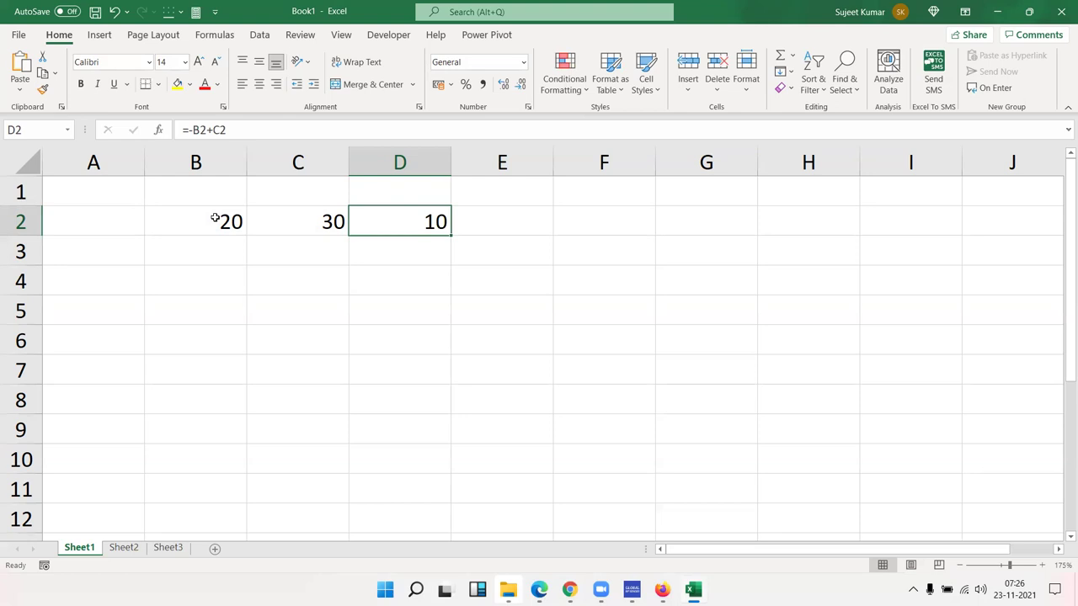
key(Delete)
key(Up)
key(Right)
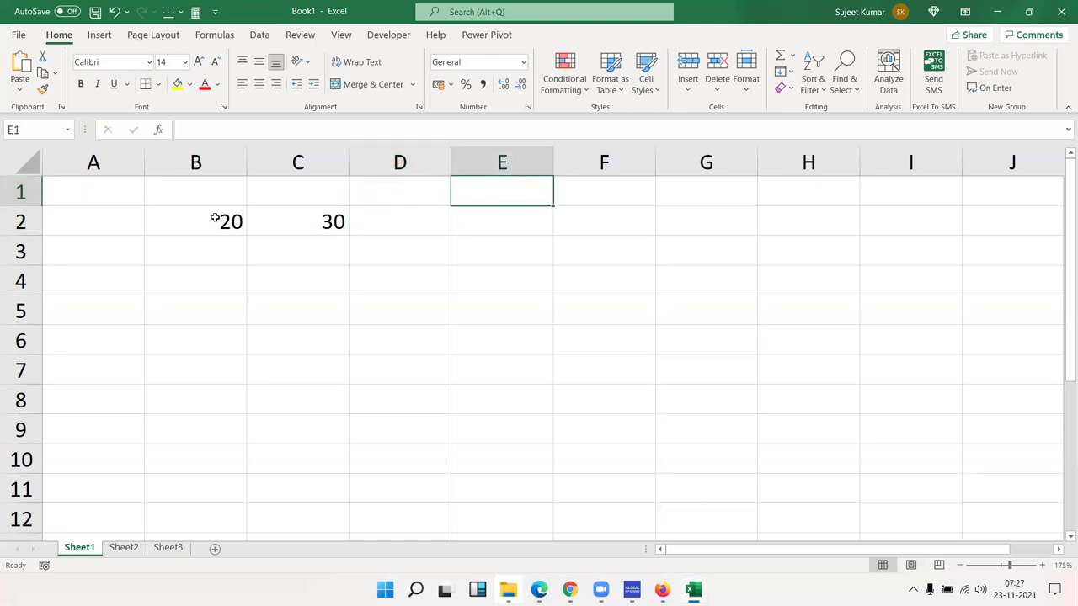
Label E1 'Calc' and enter =SUM(B2:C2) in D2, returning 50
text(Cal)
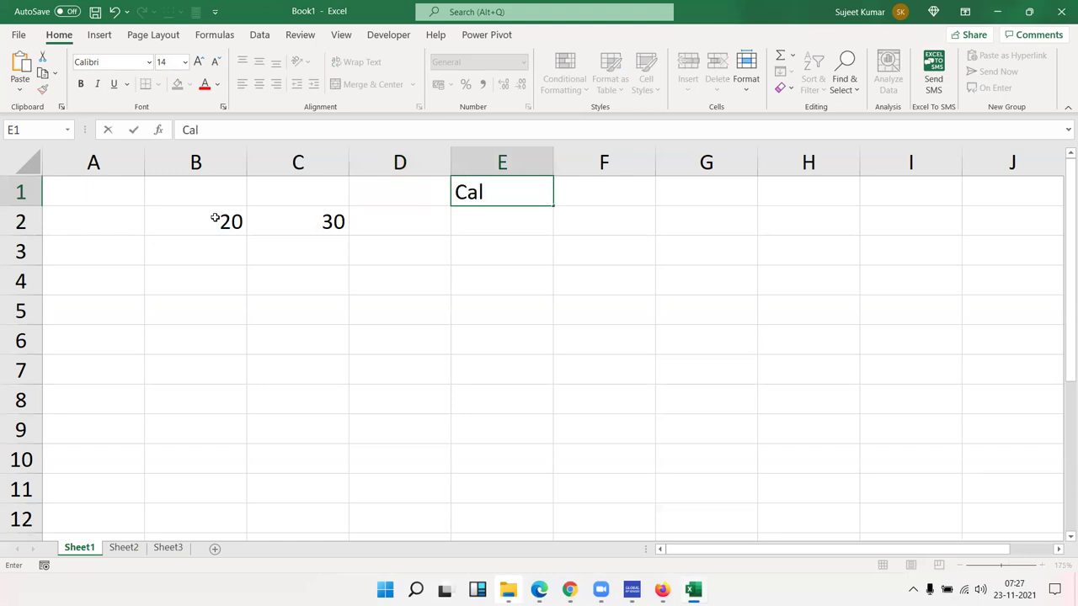
text(c)
key(Return)
key(Left)
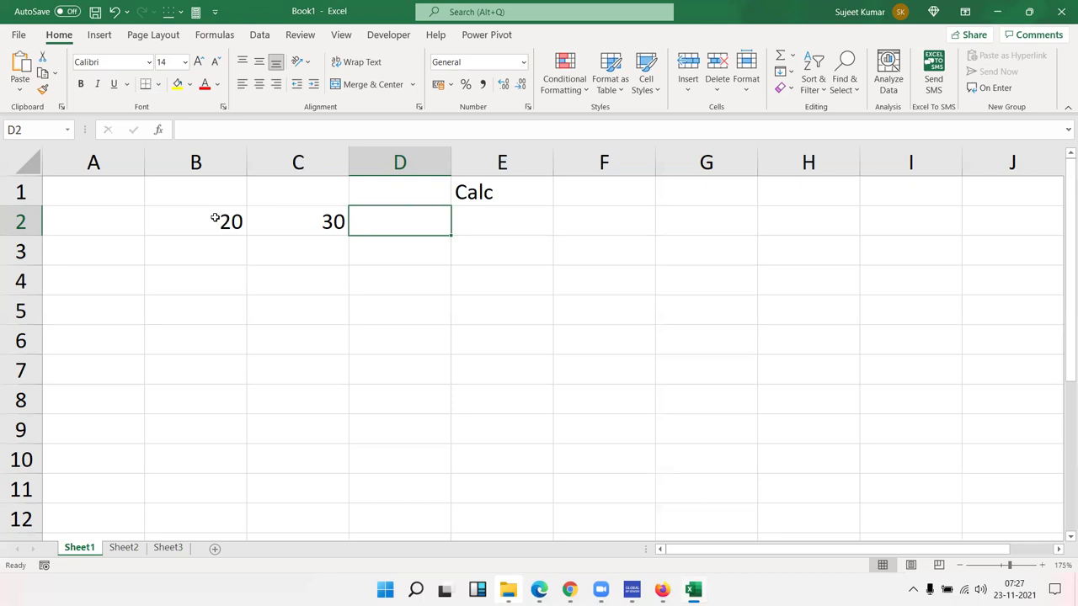
text(=su)
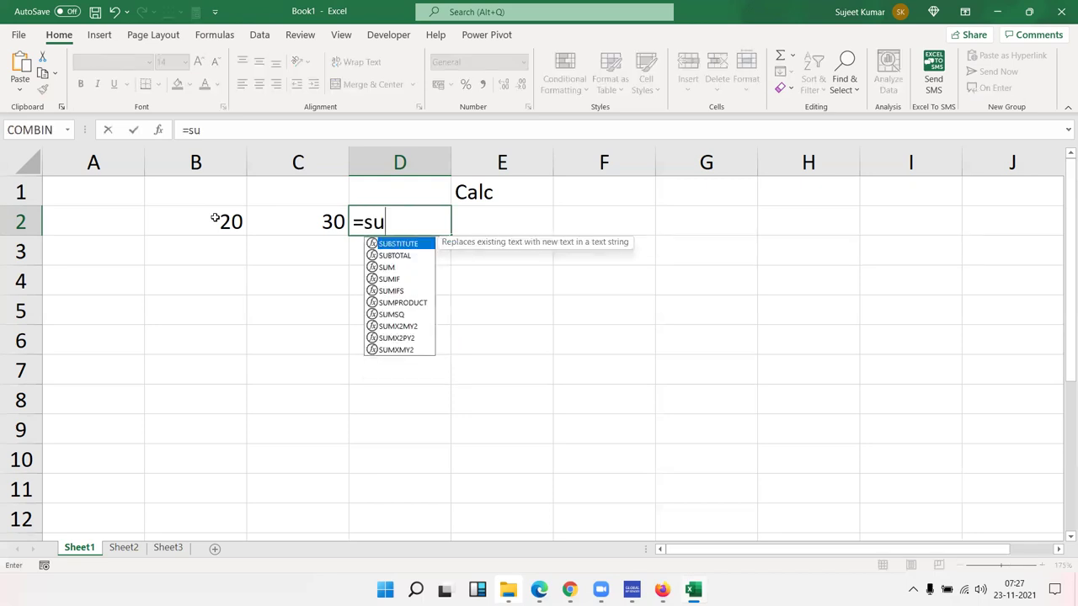
text(m)
key(Tab)
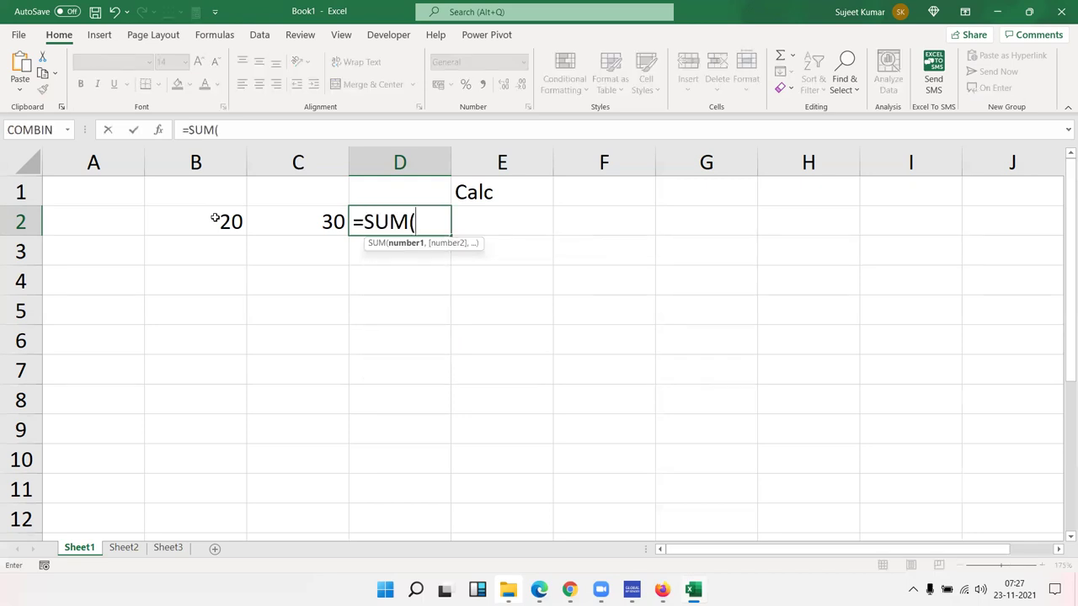
key(Left)
key(Left)
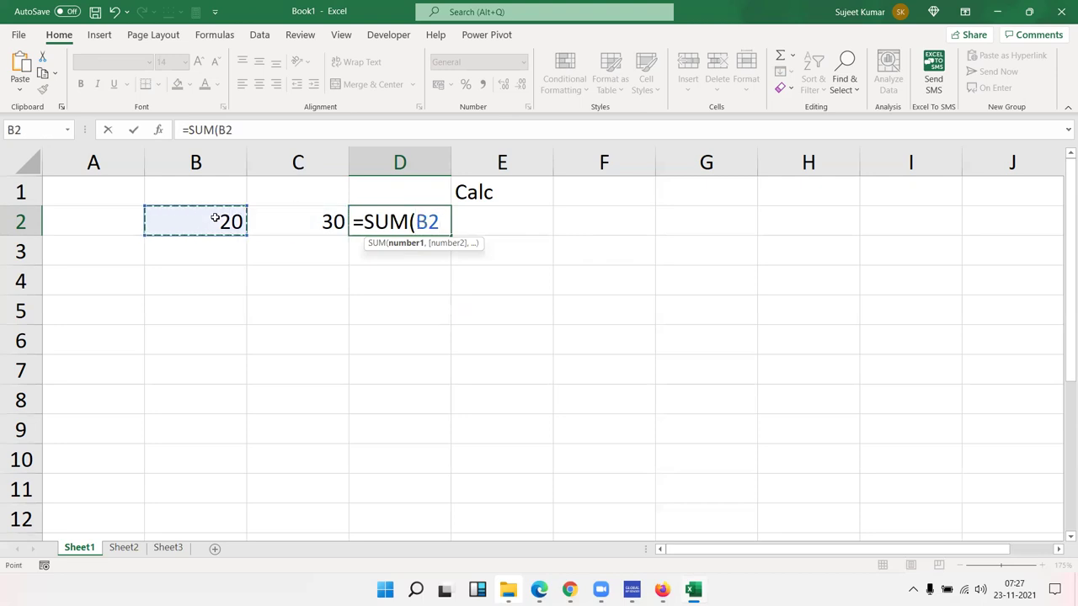
key(shift+Right)
key(Return)
key(Up)
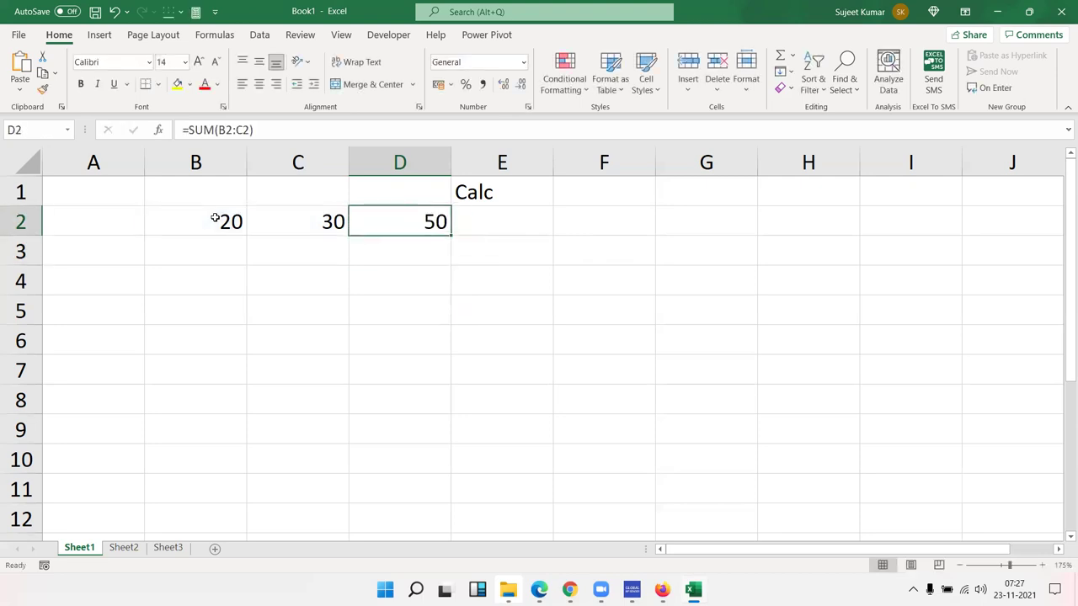
key(F2)
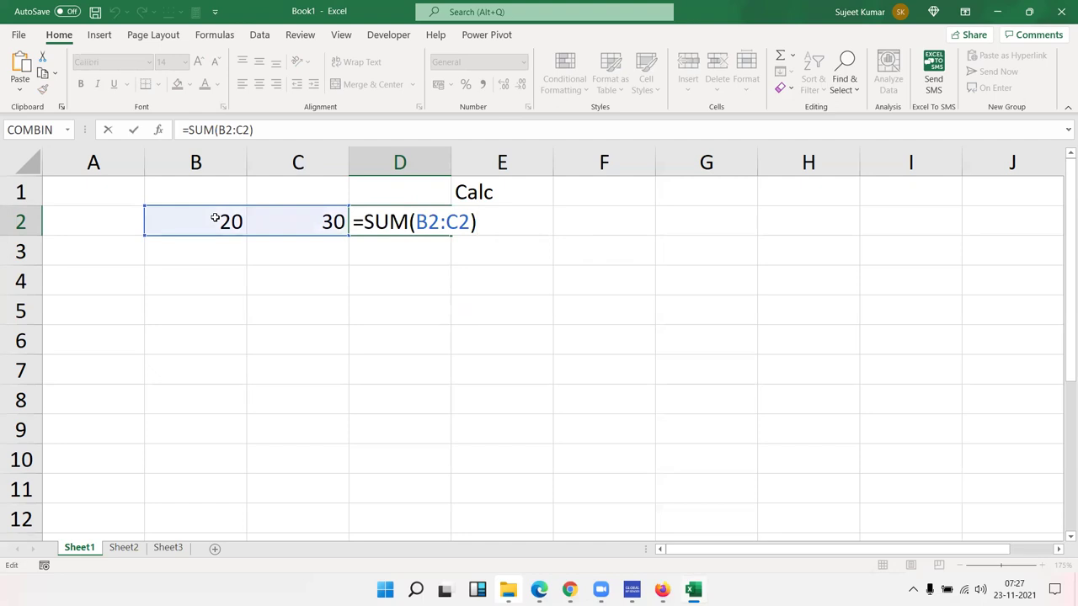
key(Return)
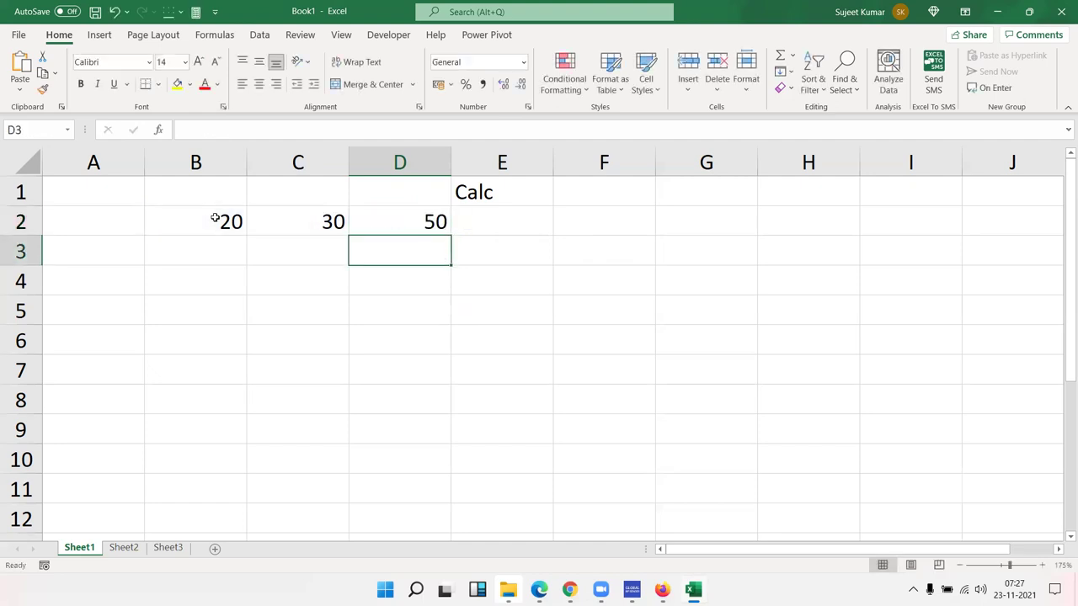
Enter =B2+C2 in D3, also returning 50
text(=)
click(172, 221)
text(+)
click(290, 217)
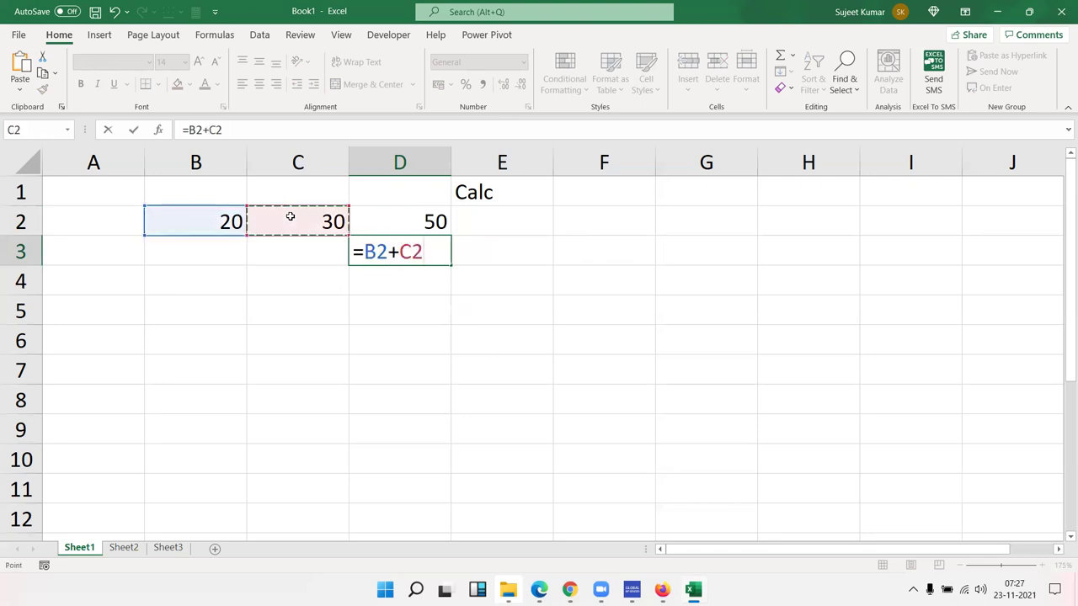
key(Return)
key(Up)
key(F2)
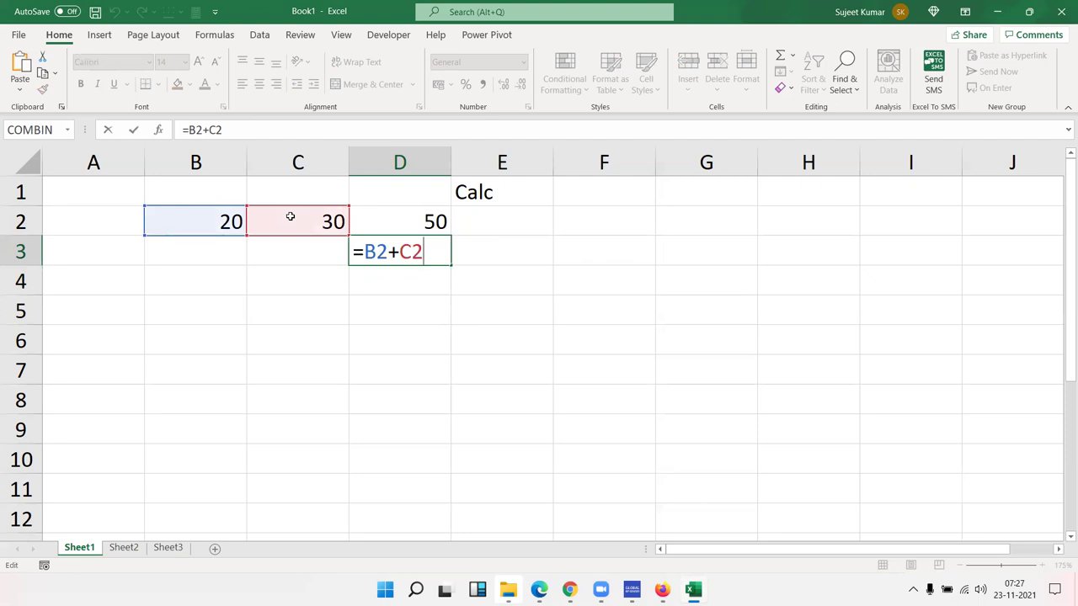
key(Return)
Re-inspect the SUM formula in D2 without changing it
key(Up)
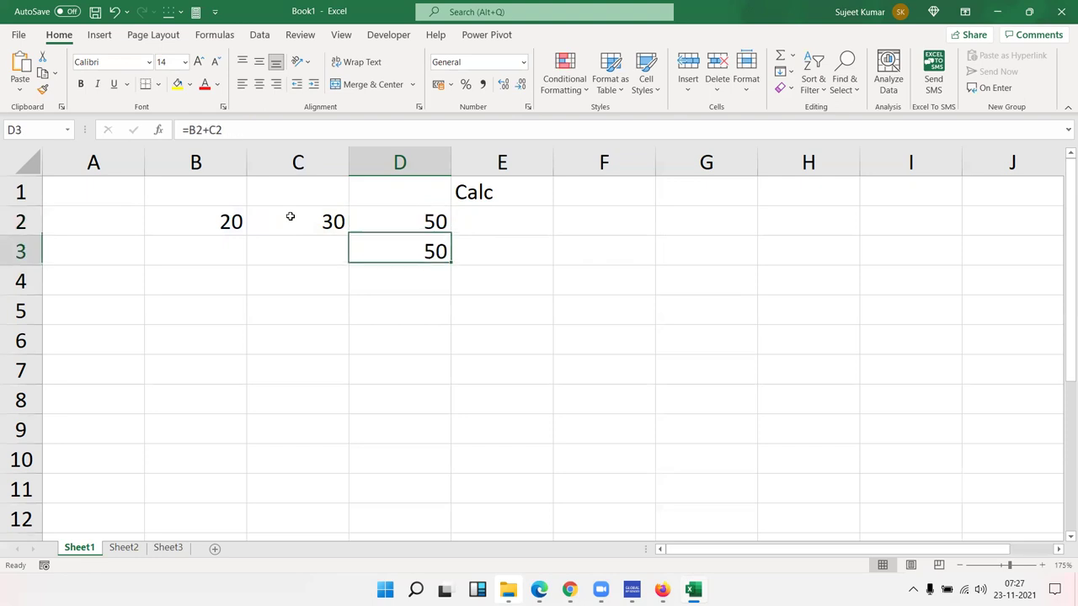
key(Up)
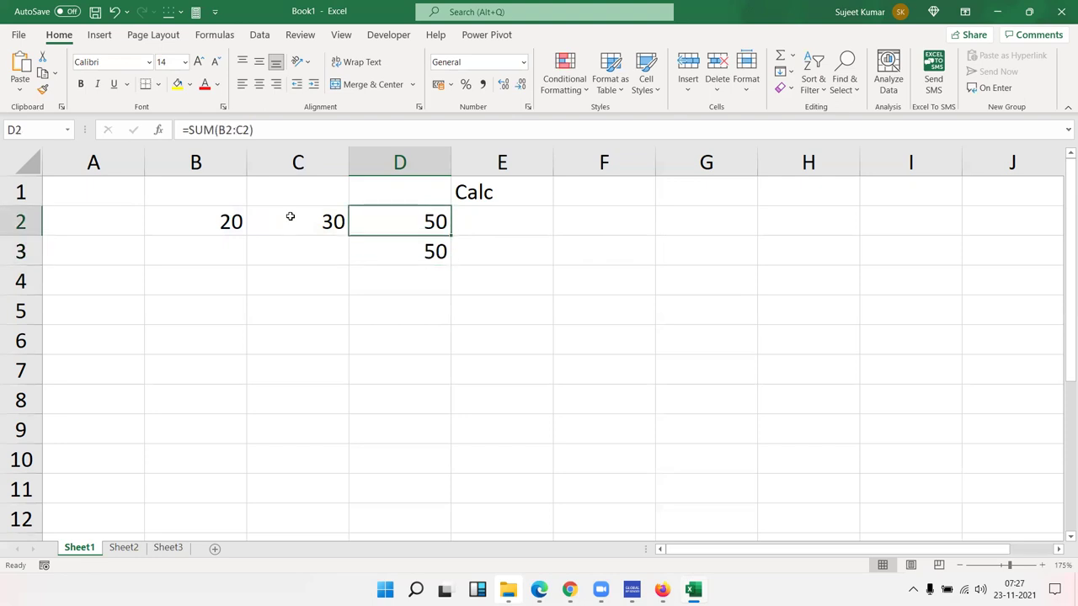
key(F2)
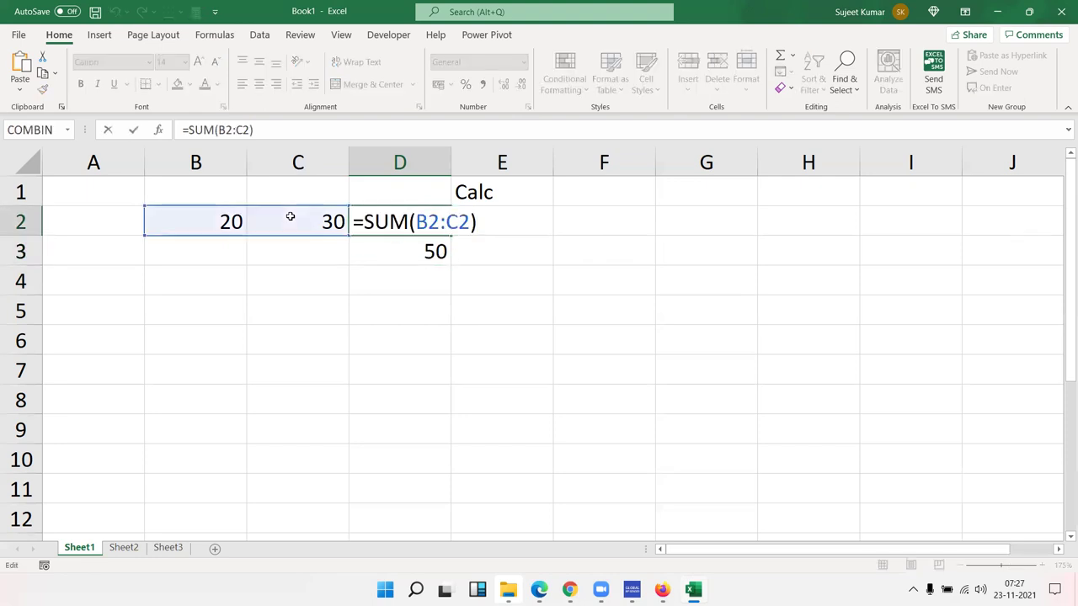
key(shift+Left)
key(shift+Left)
key(shift+Left)
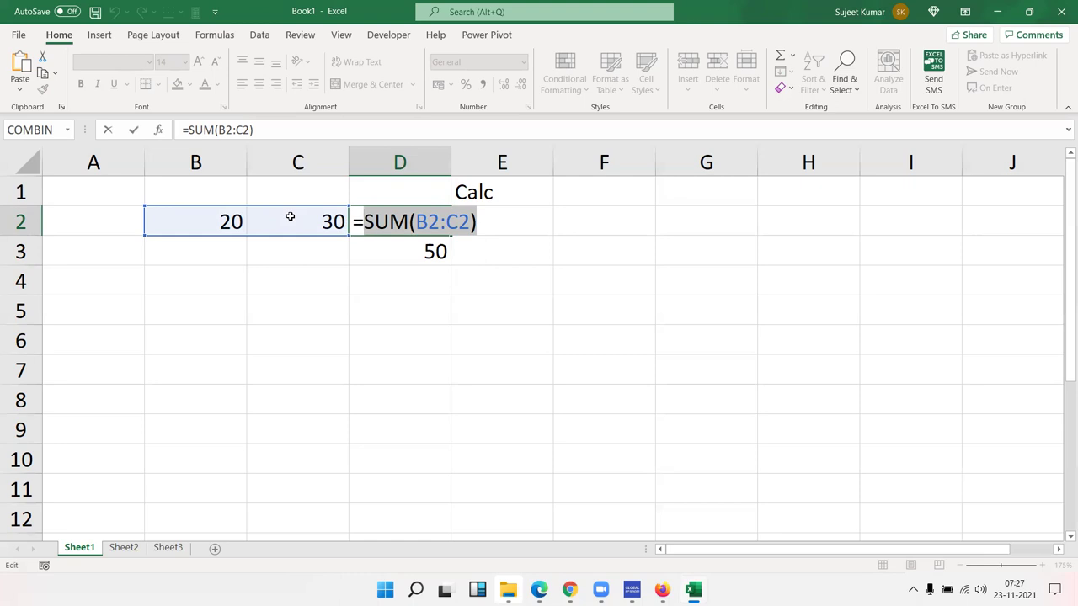
key(Escape)
key(Down)
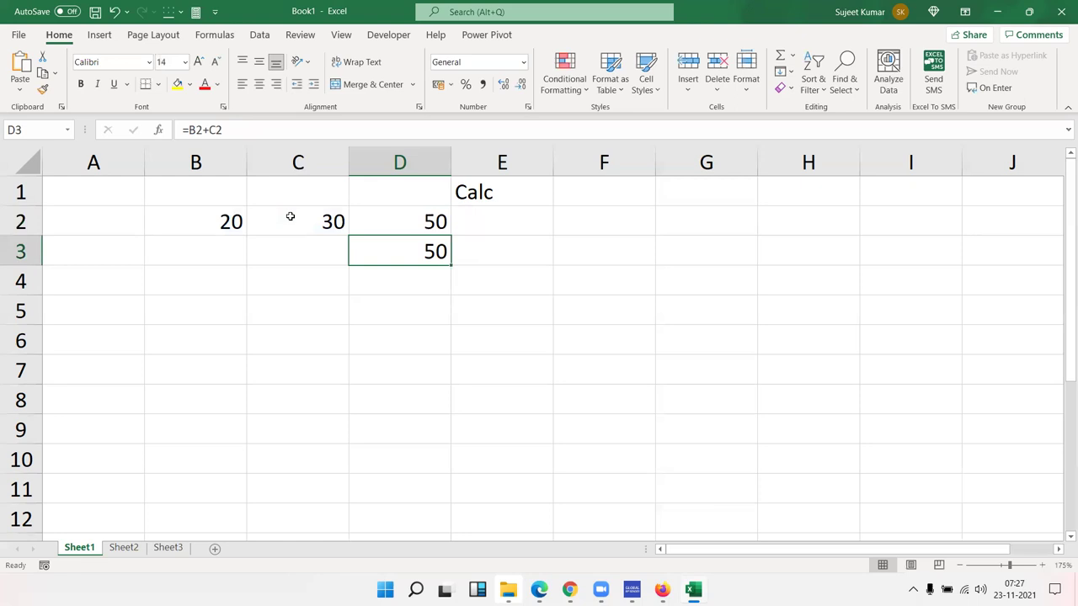
key(Left)
key(Left)
key(Left)
Label A2 'Ex1' and A5 'Ex2'
key(Up)
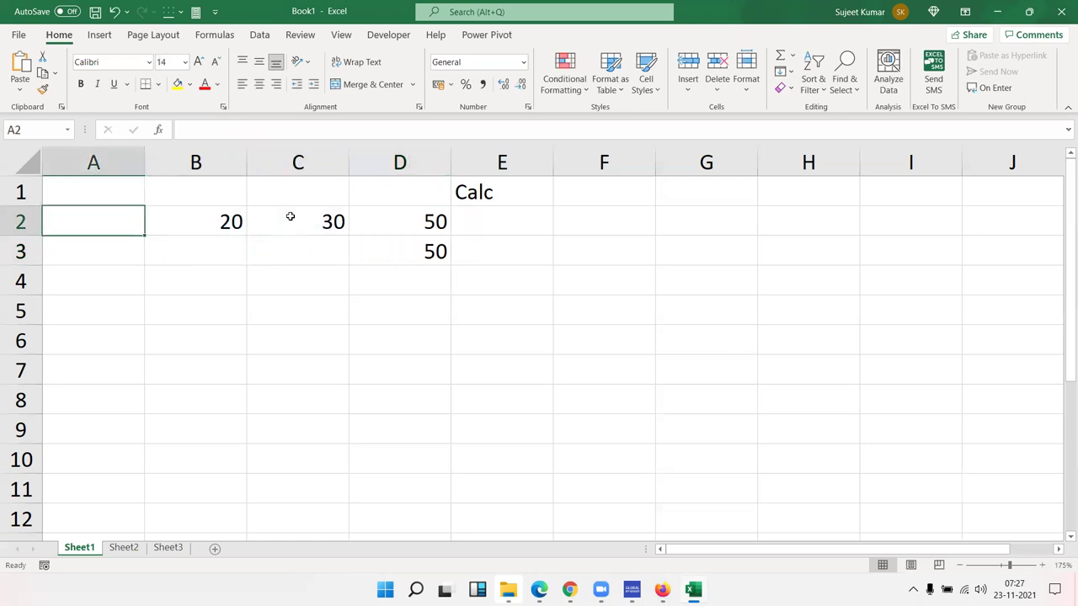
text(Ex1)
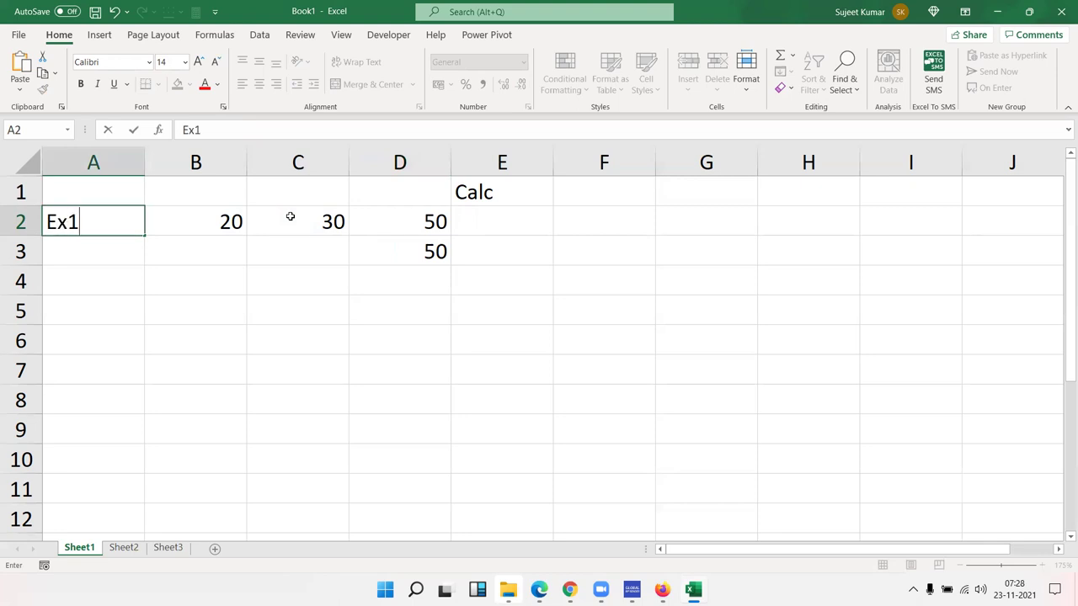
key(Return)
key(Return)
key(Return)
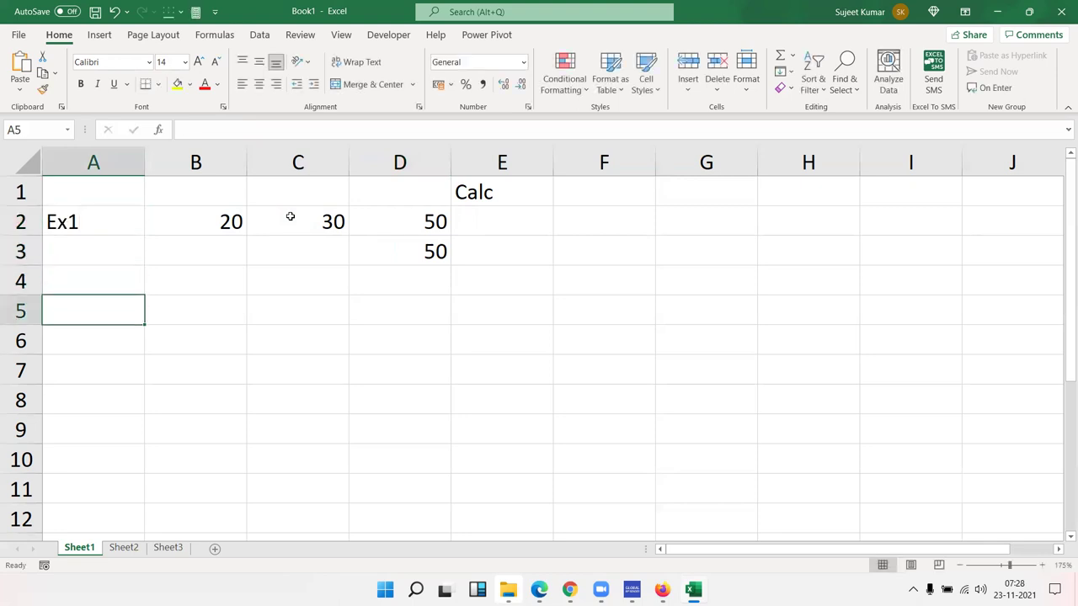
text(Ex2)
key(Return)
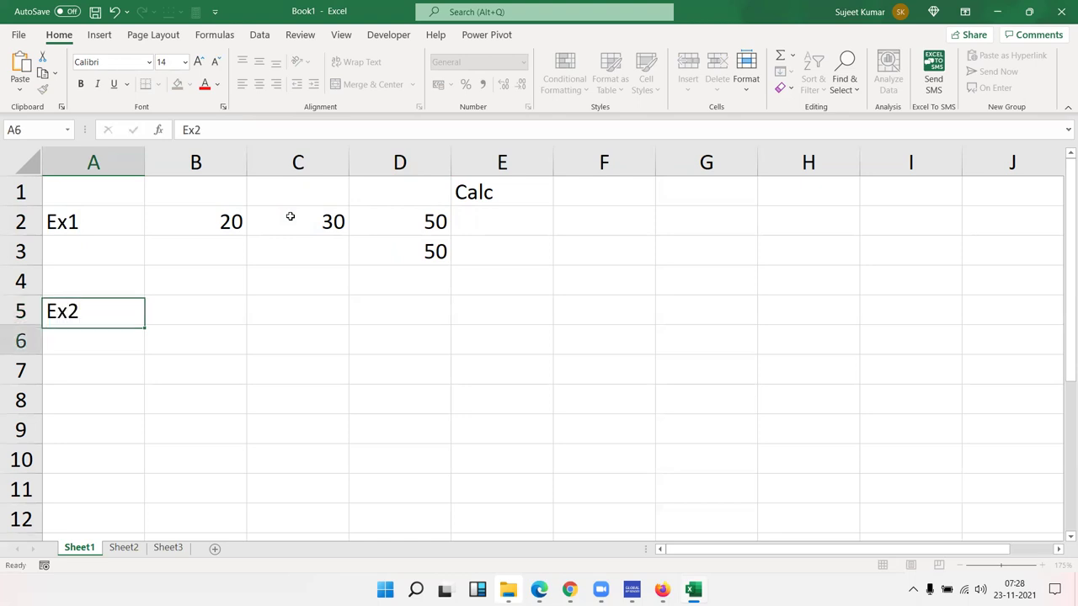
key(Up)
Add Q1 and Q2 headings in B5:C5 with 50 and 60 below, and Gr in D5
key(Right)
text(Q1)
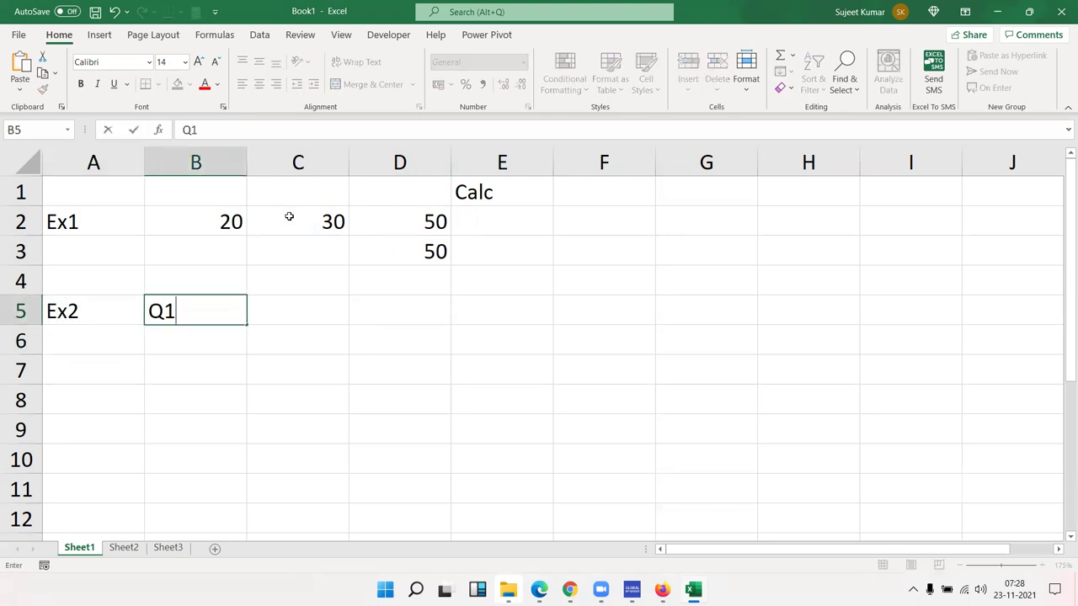
key(Right)
text(Q2)
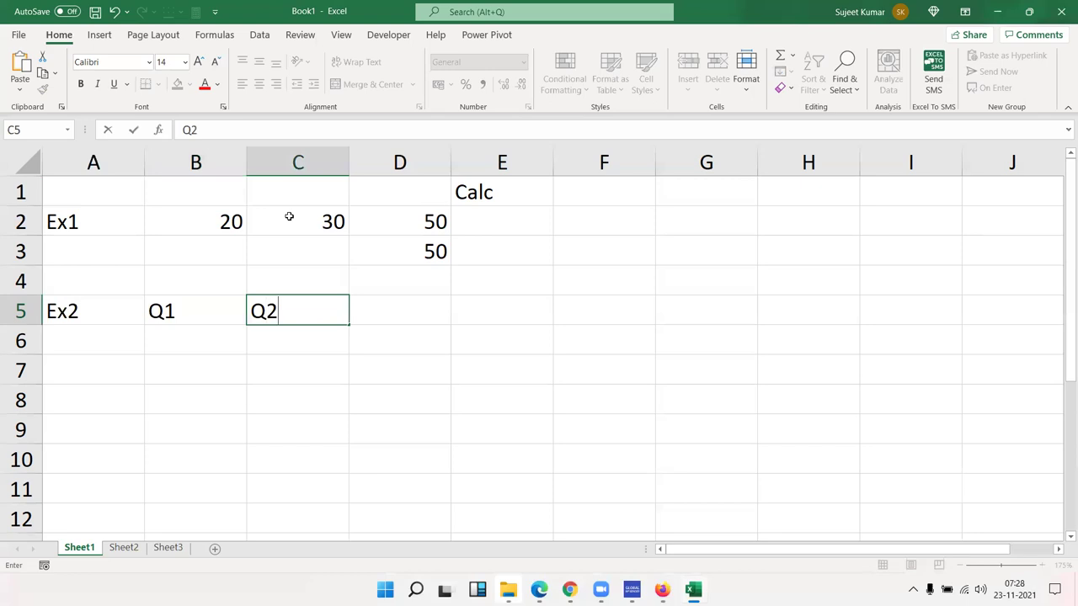
key(Return)
text(50)
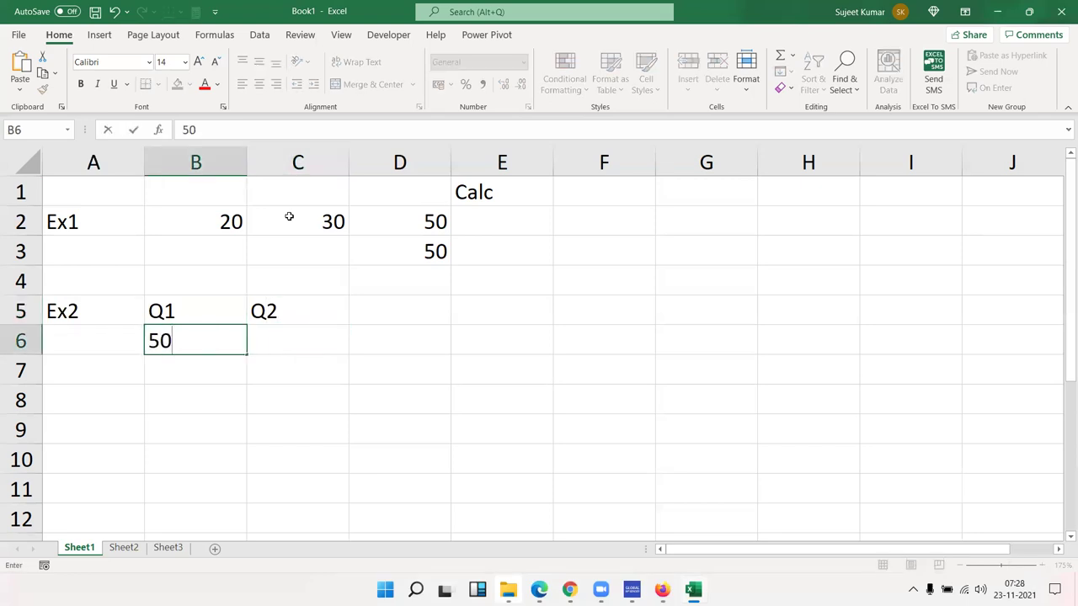
key(Right)
text(60)
key(Right)
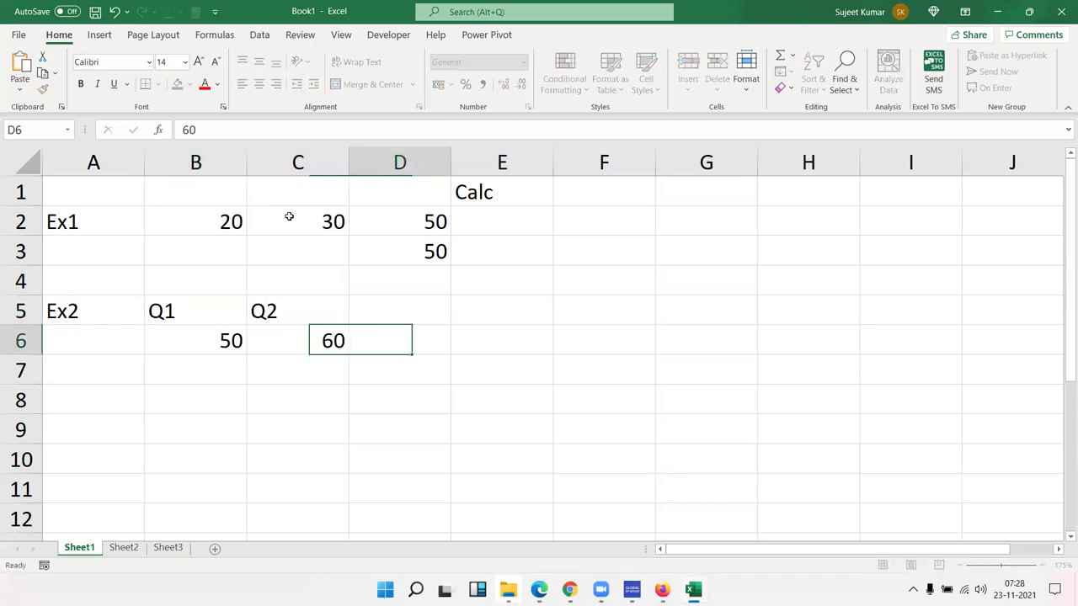
key(Up)
text(Gr)
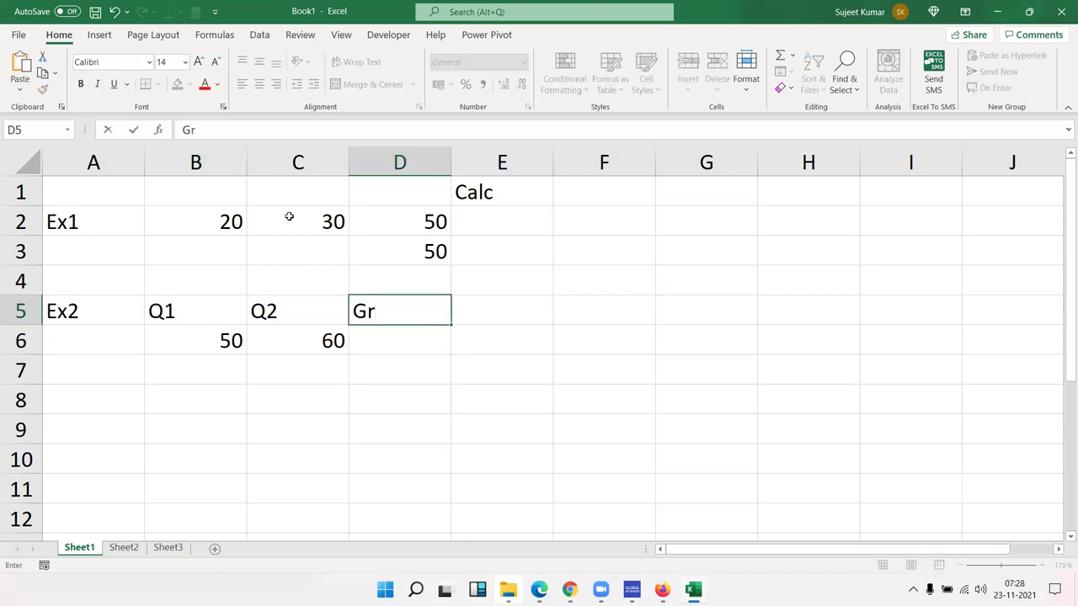
key(Return)
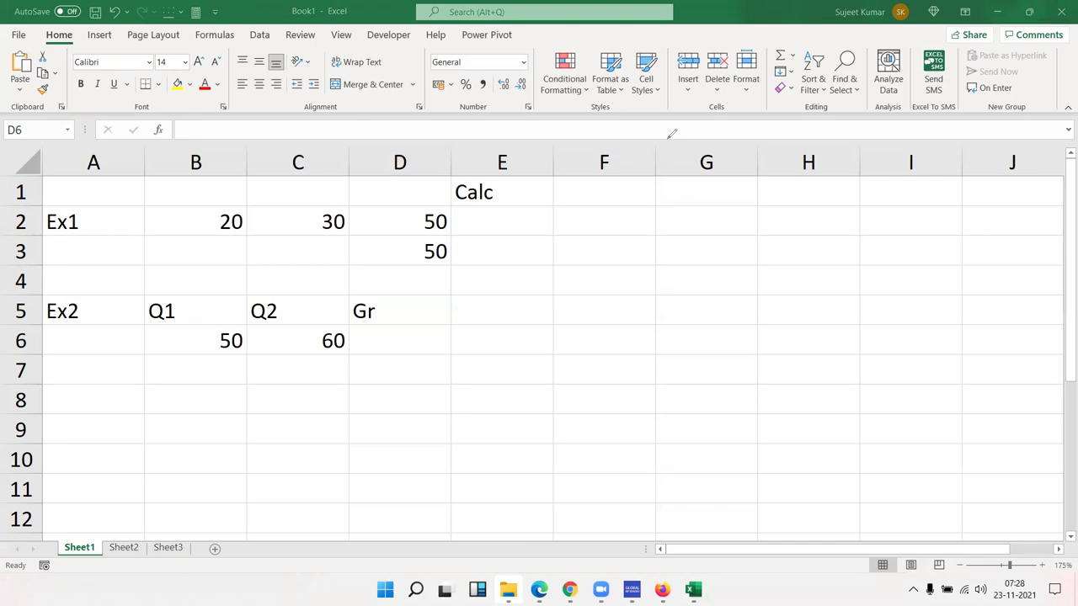
Handwrite (Q2 − Q1) / Q1 × 100 in ink across columns E–I
drag(492, 295, 517, 275)
drag(522, 317, 565, 304)
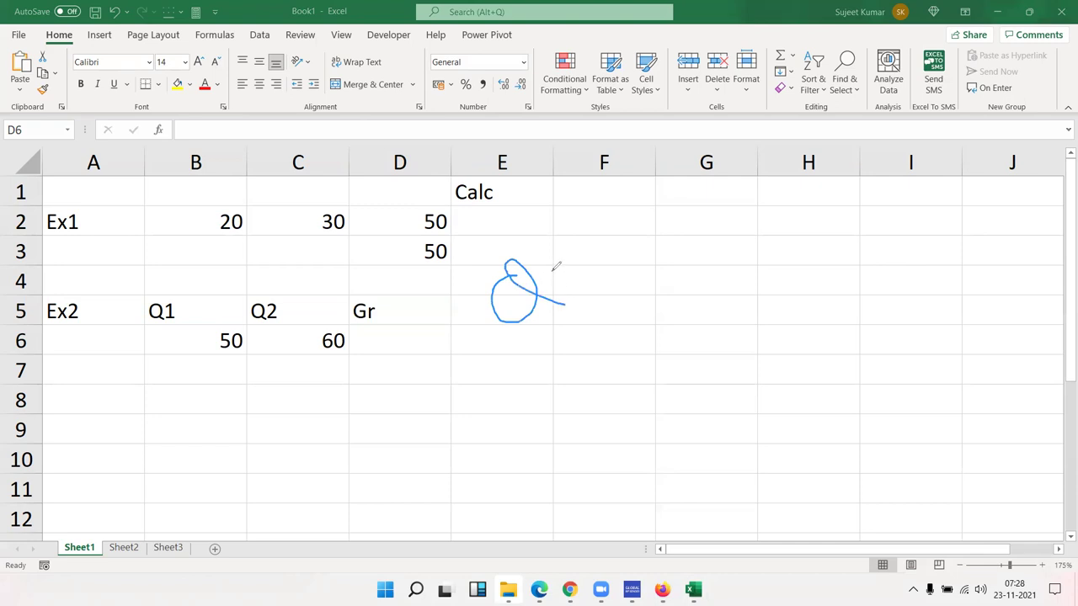
mouse_move(549, 268)
mouse_down()
mouse_move(587, 292)
mouse_move(637, 265)
mouse_move(703, 276)
mouse_up()
drag(709, 223, 726, 280)
drag(518, 348, 743, 312)
drag(674, 348, 740, 382)
drag(744, 340, 768, 399)
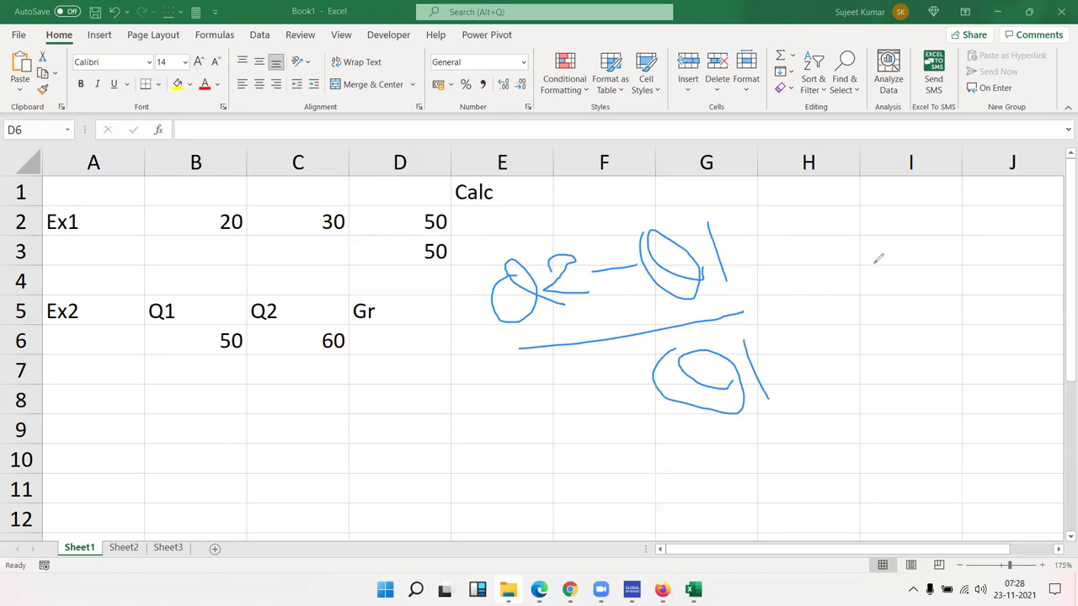
drag(872, 253, 773, 531)
drag(863, 381, 874, 460)
mouse_move(890, 384)
mouse_down()
mouse_move(935, 372)
mouse_move(925, 368)
mouse_up()
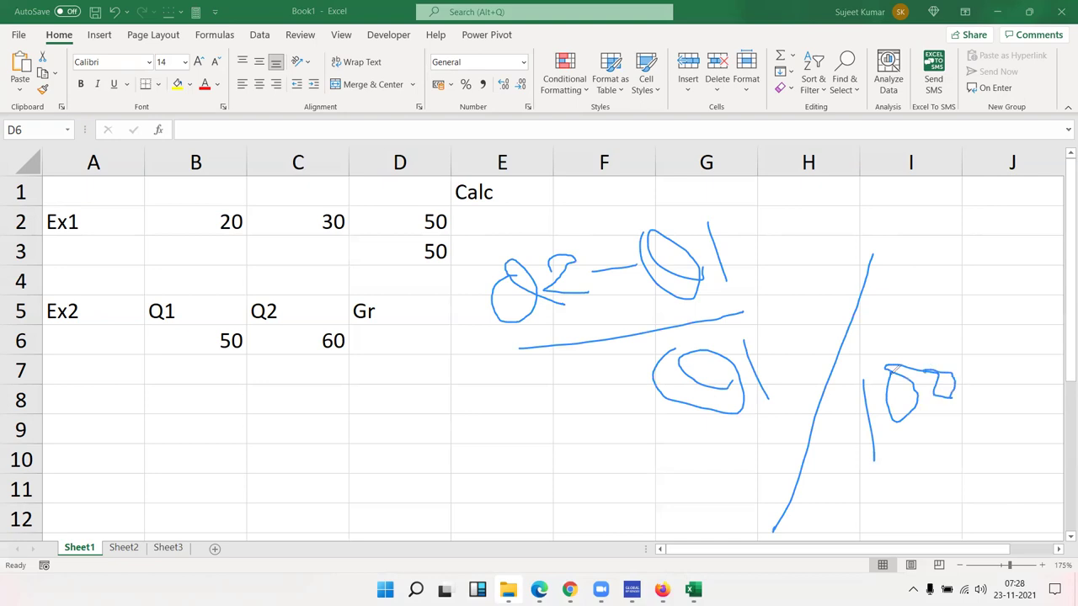
drag(786, 307, 855, 460)
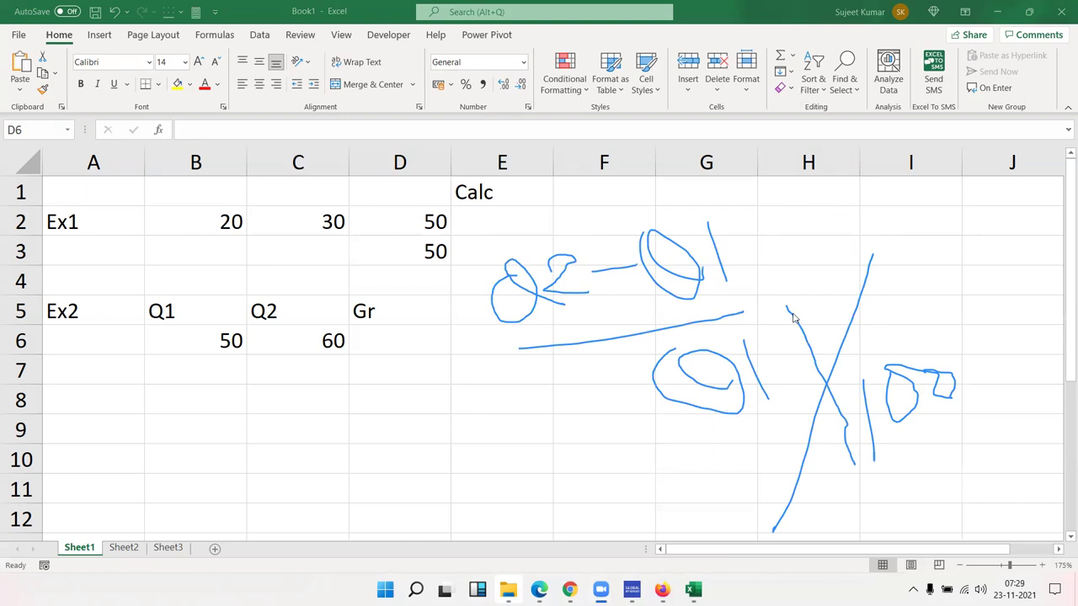
Enter the growth formula =(C6-B6)/B6 in D6
key(Escape)
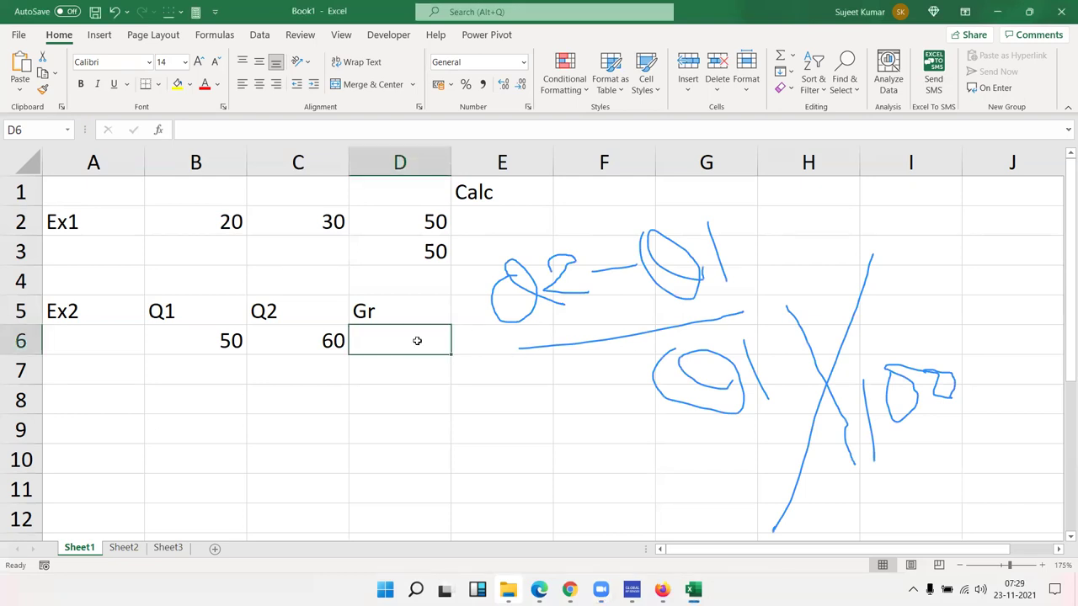
text(=)
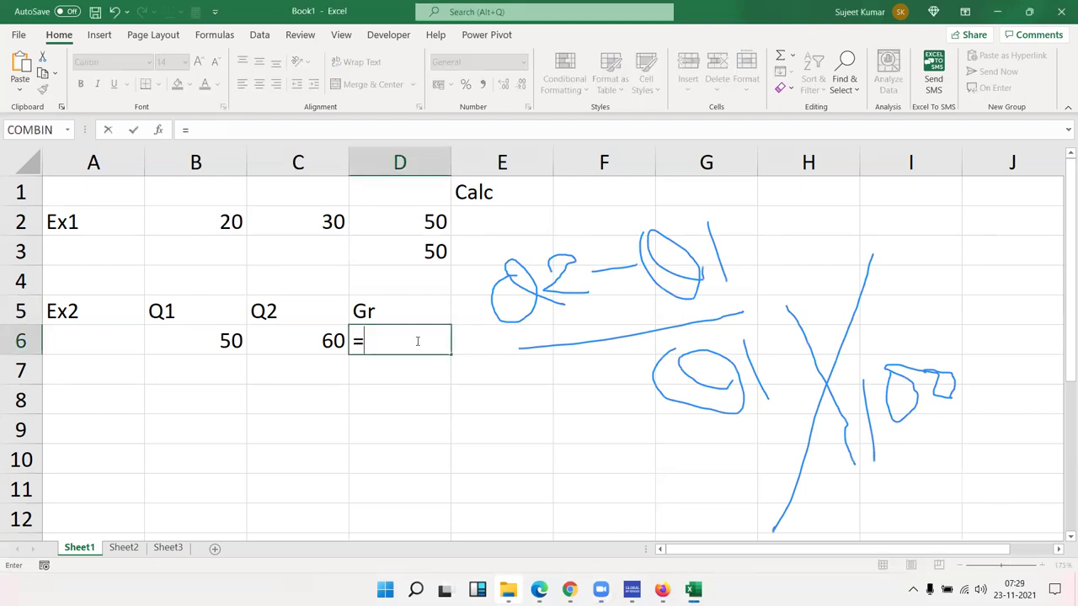
text(()
click(333, 347)
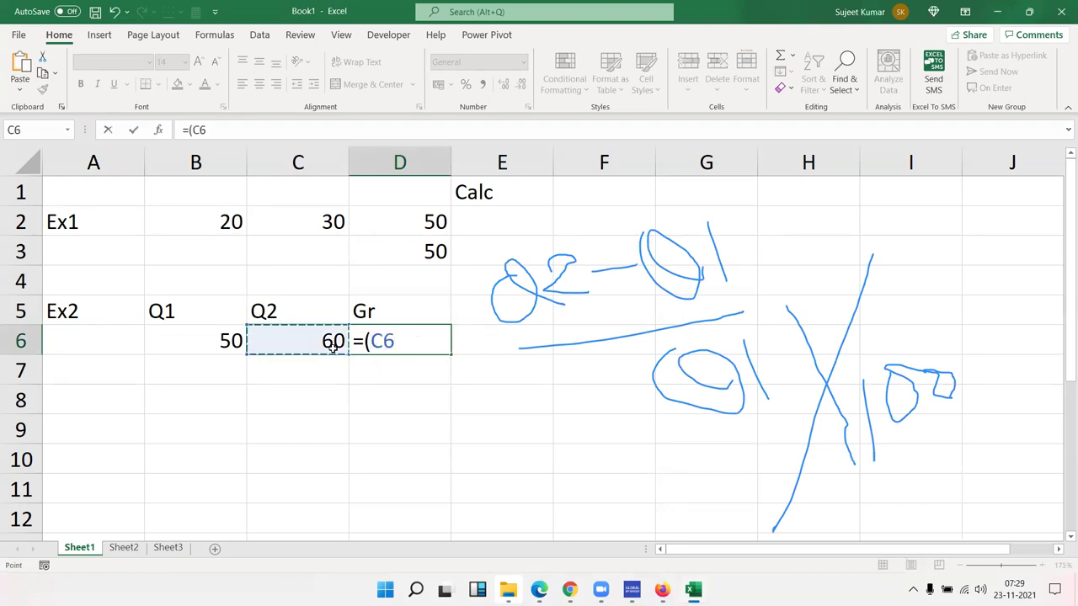
text(-)
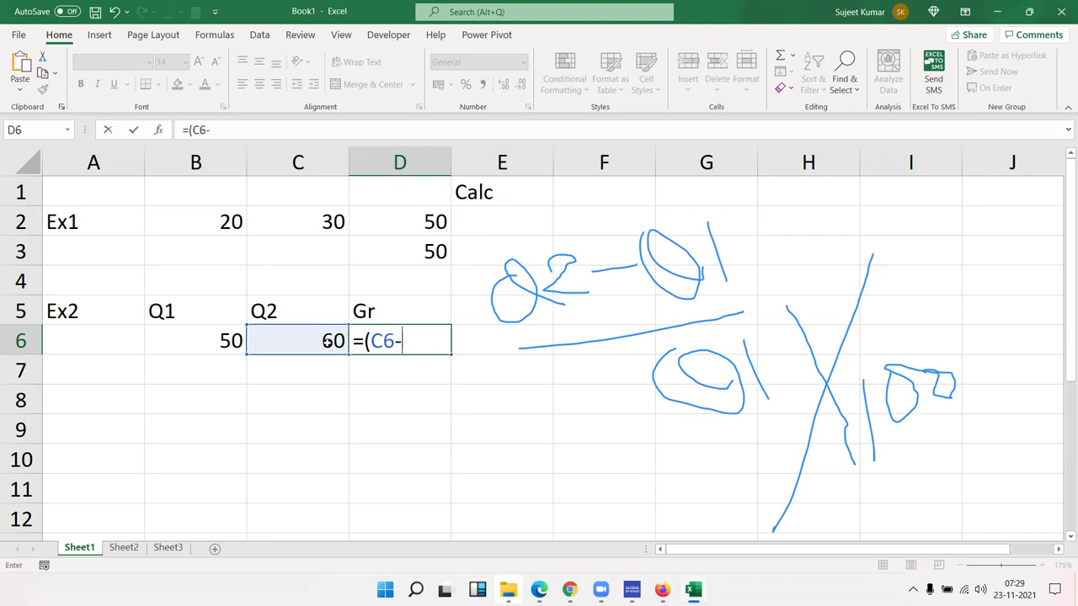
click(213, 335)
text()/)
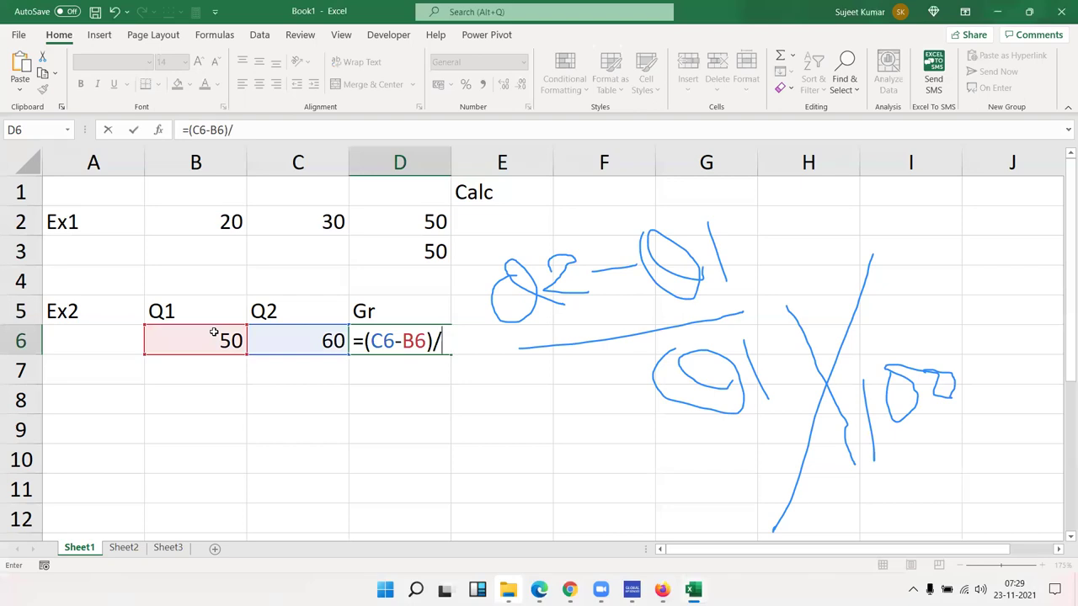
click(214, 334)
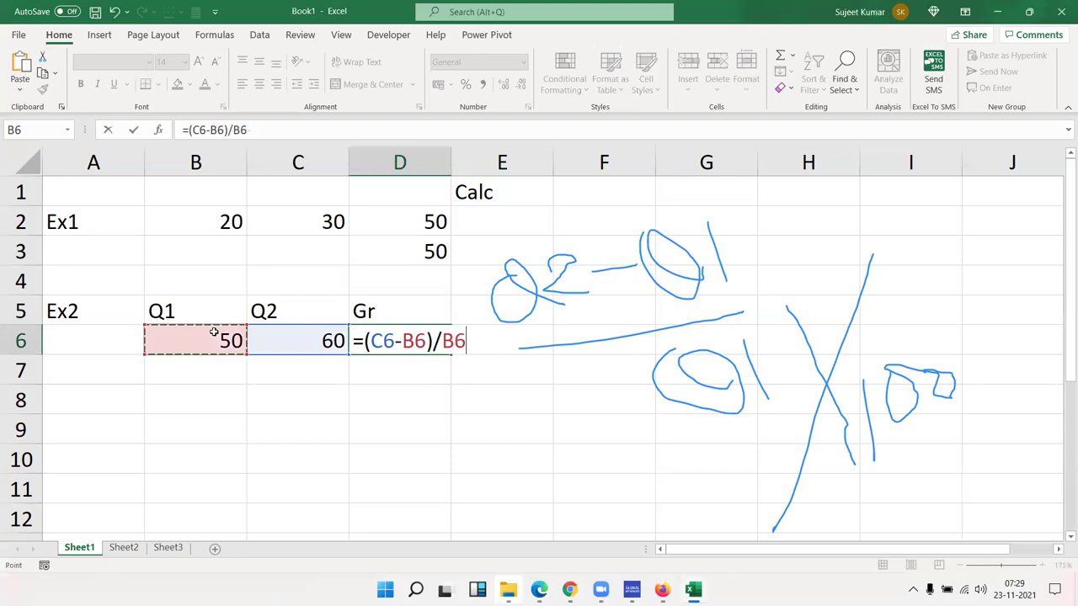
key(Return)
Format D6 as a percentage showing 20% and erase the ink notes
key(Up)
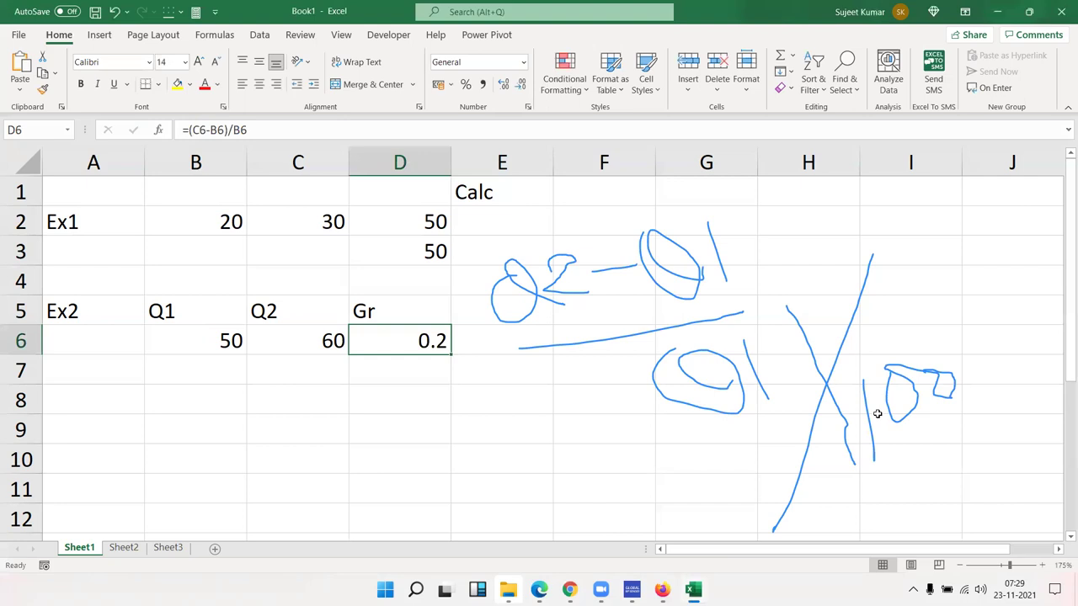
click(465, 84)
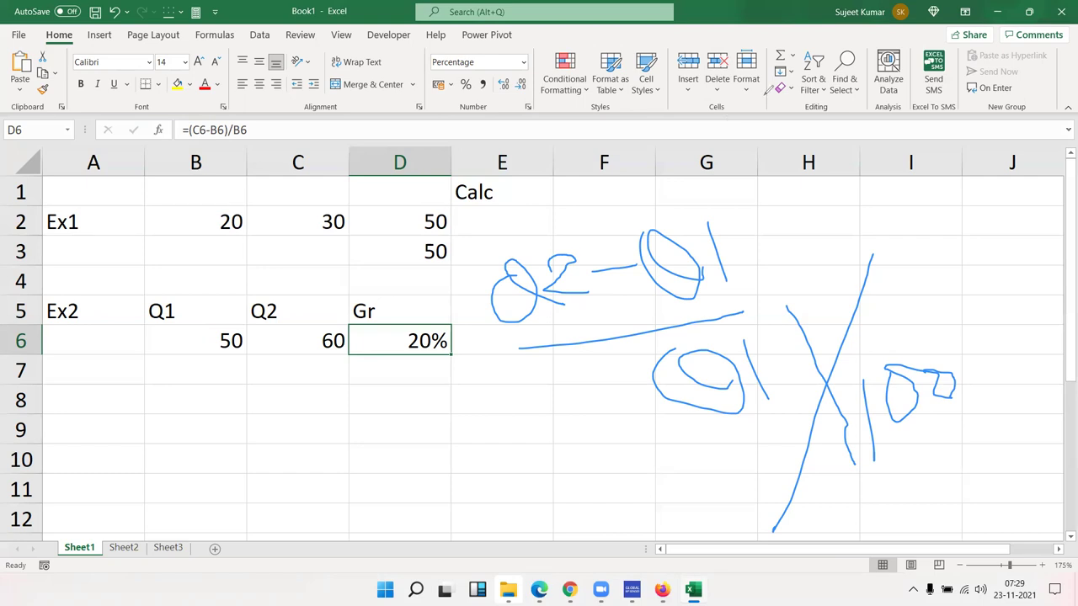
key(Escape)
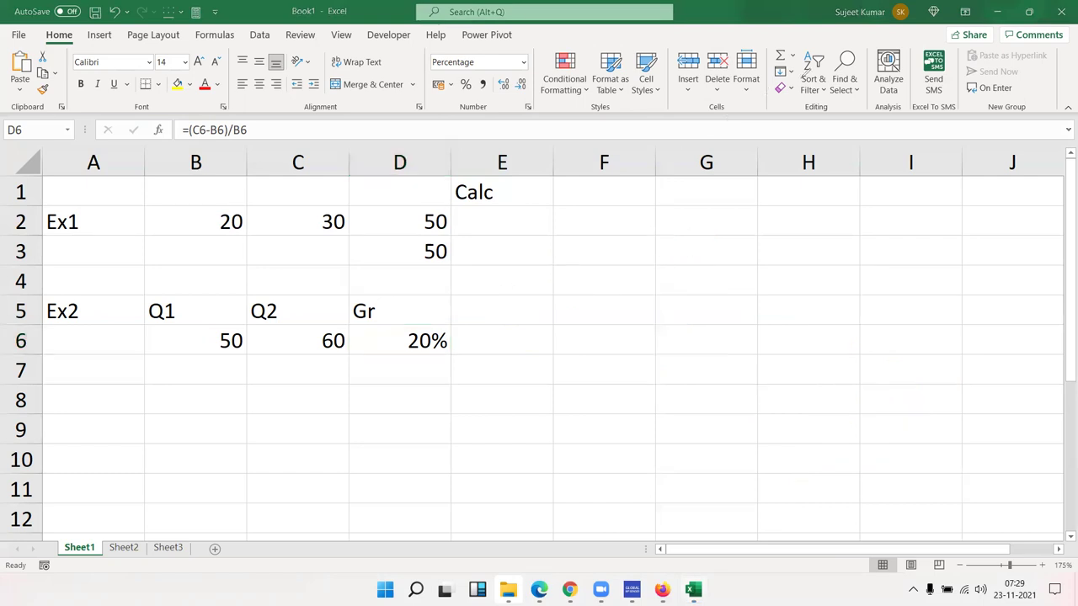
Enter 500 in F4 and 480 in G4
click(634, 266)
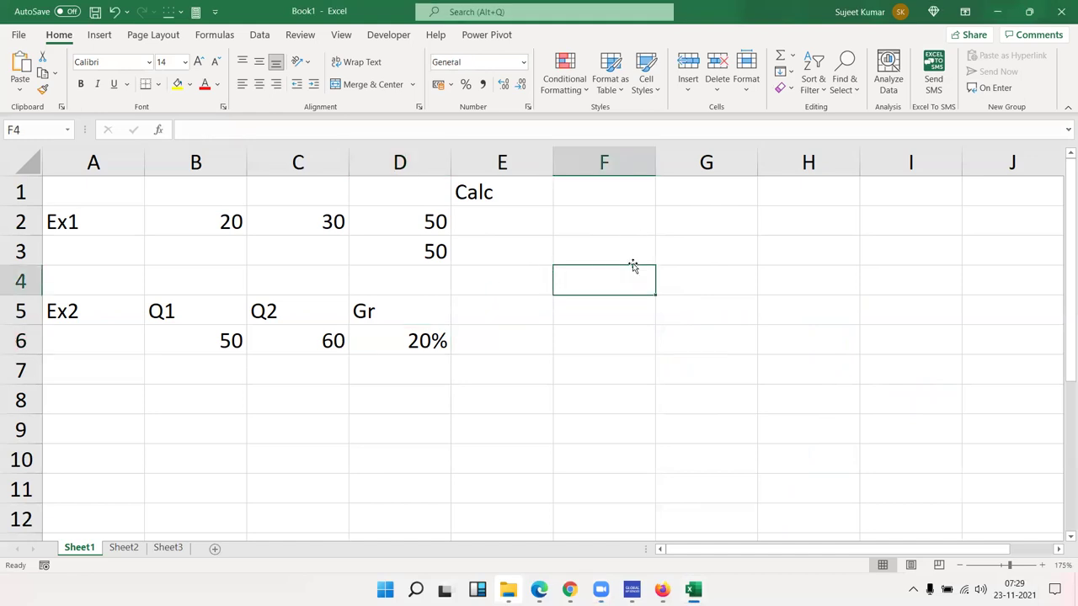
text(500)
key(Tab)
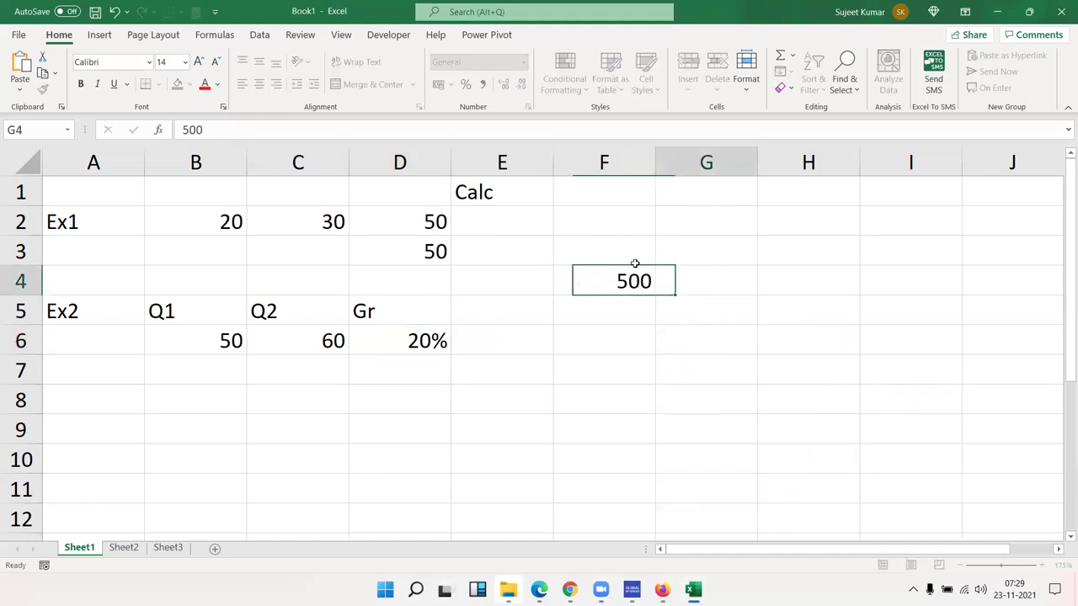
text(480)
key(Return)
Enter the ratio formula =G4/F4 in H4
key(Up)
key(Right)
text(=)
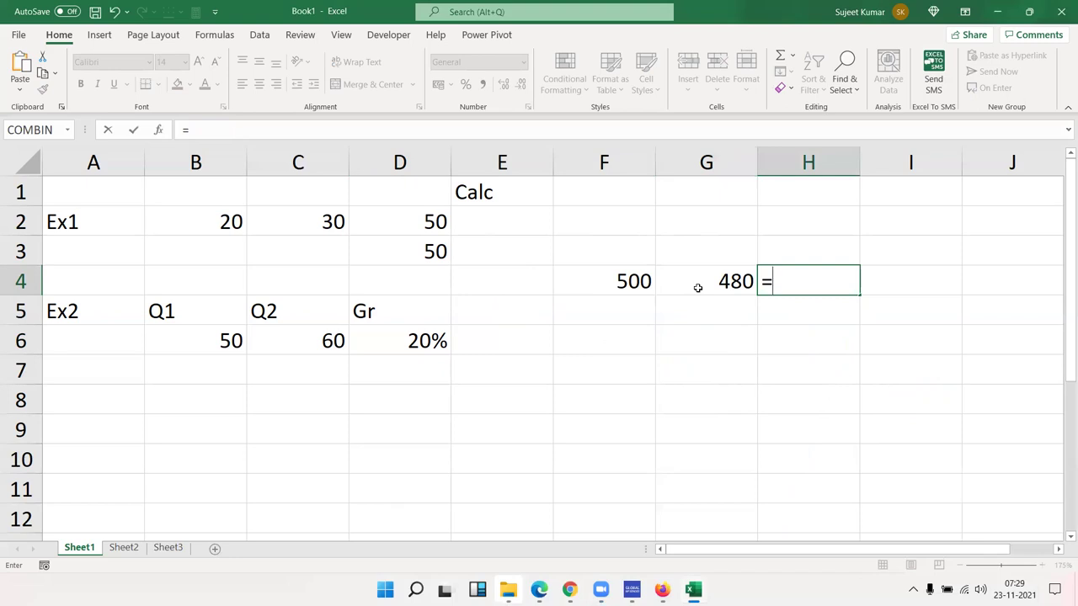
click(695, 287)
text(/)
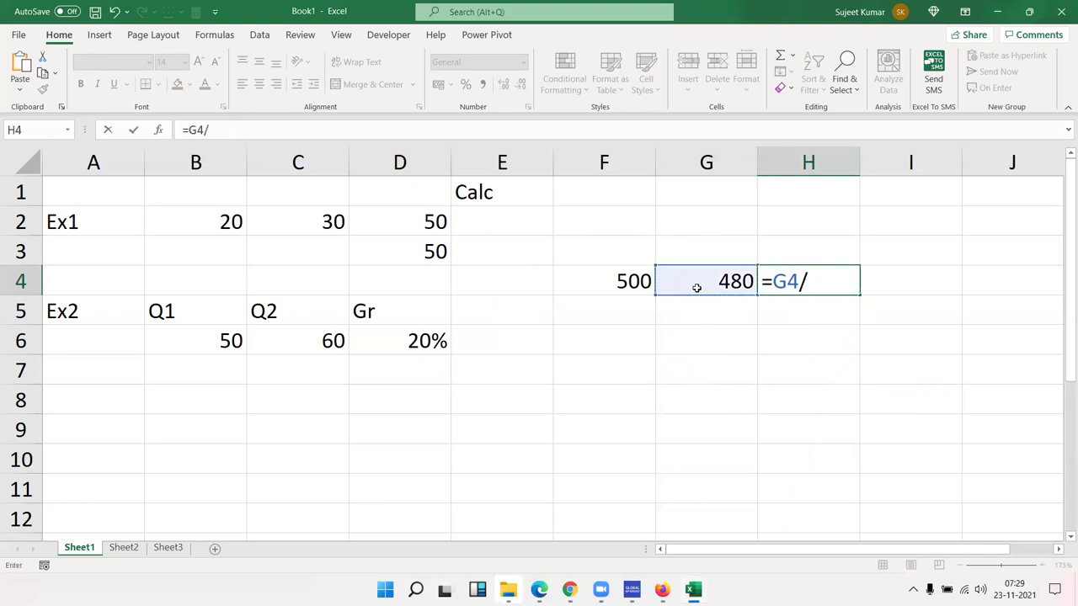
click(635, 286)
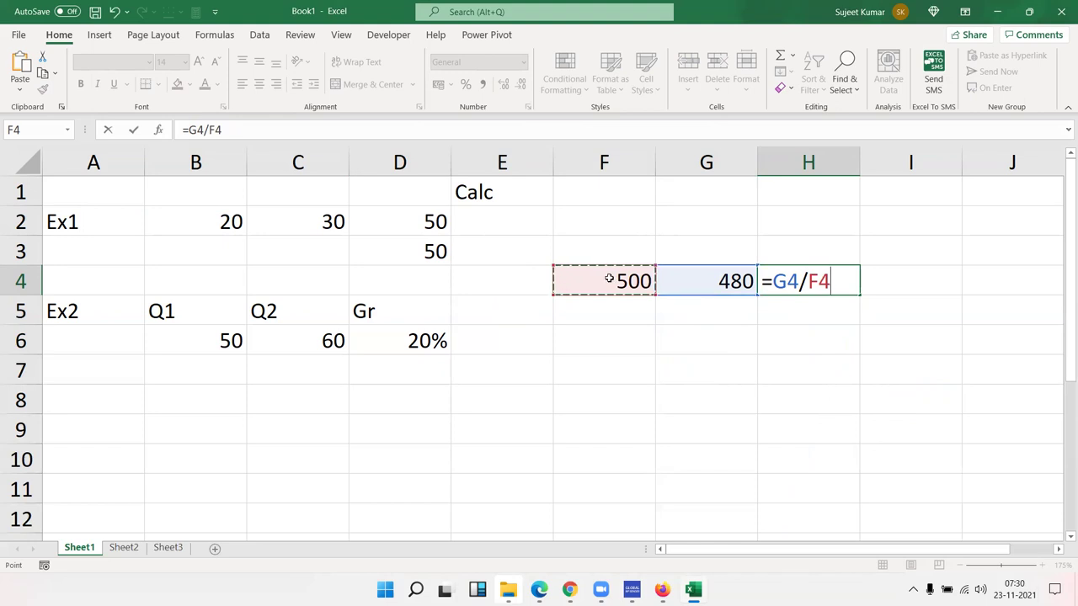
key(Return)
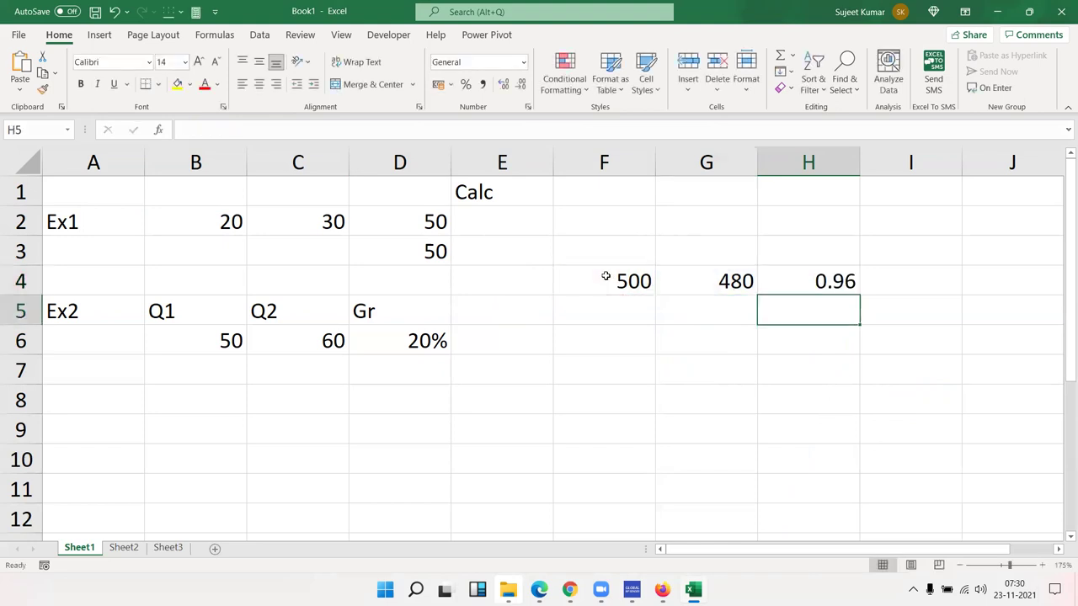
Try Percent Style on H4, then revert it so it shows 0.96
click(806, 277)
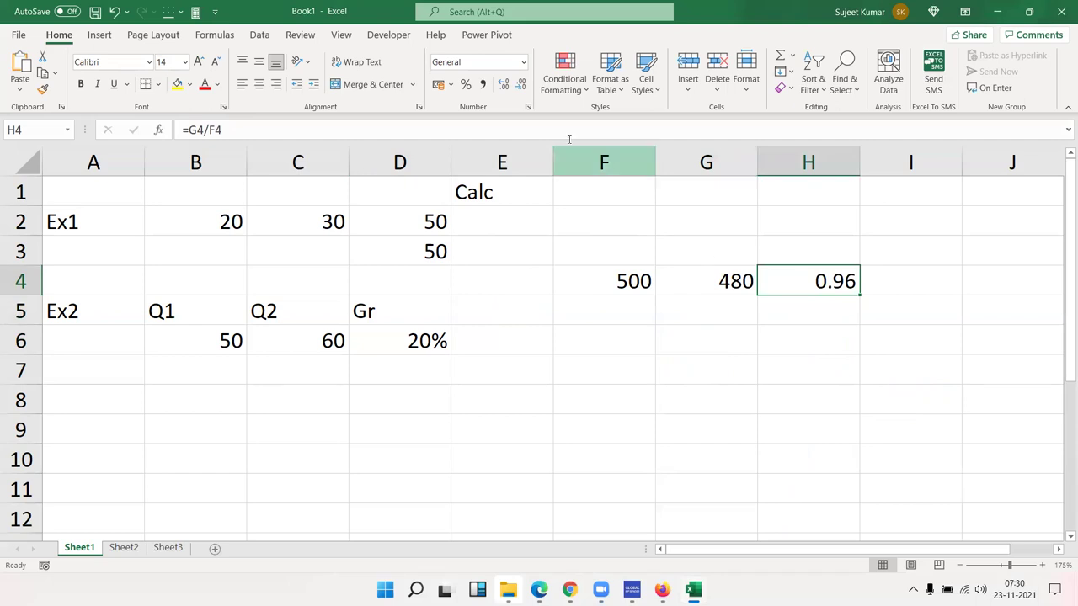
click(466, 85)
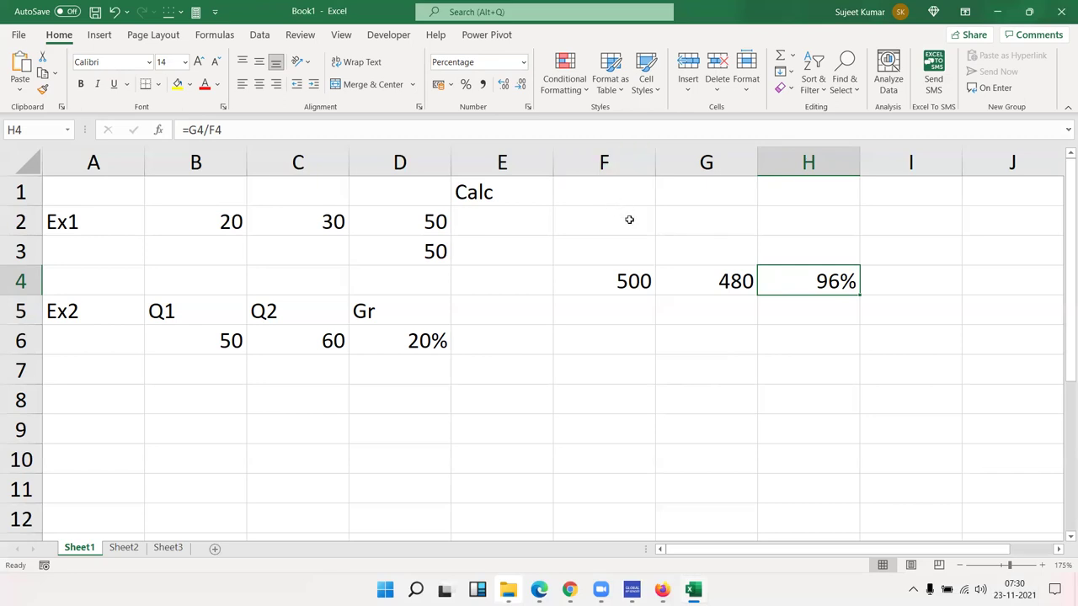
key(ctrl+shift+grave)
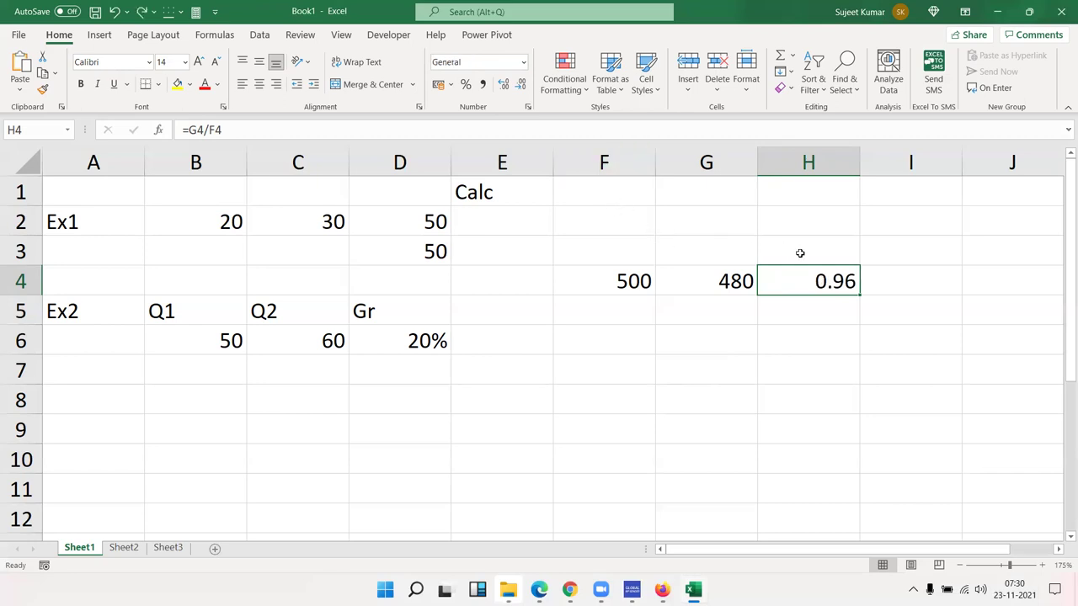
Enter a trial =H4*100 in I4 and format it as a percentage
click(884, 282)
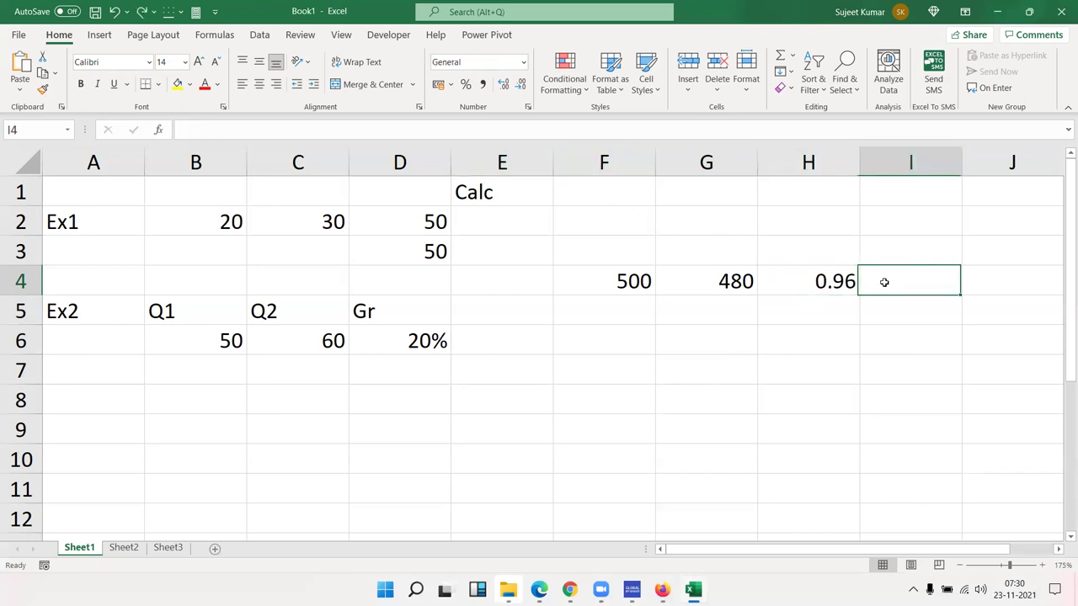
text(=)
key(Left)
text(*100)
key(Return)
key(Up)
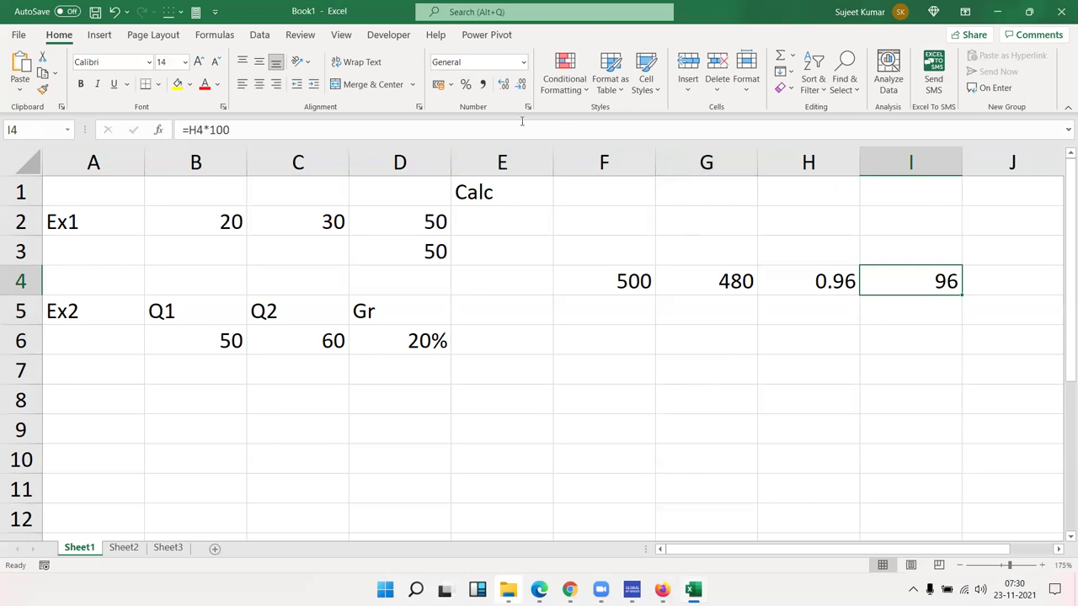
click(465, 85)
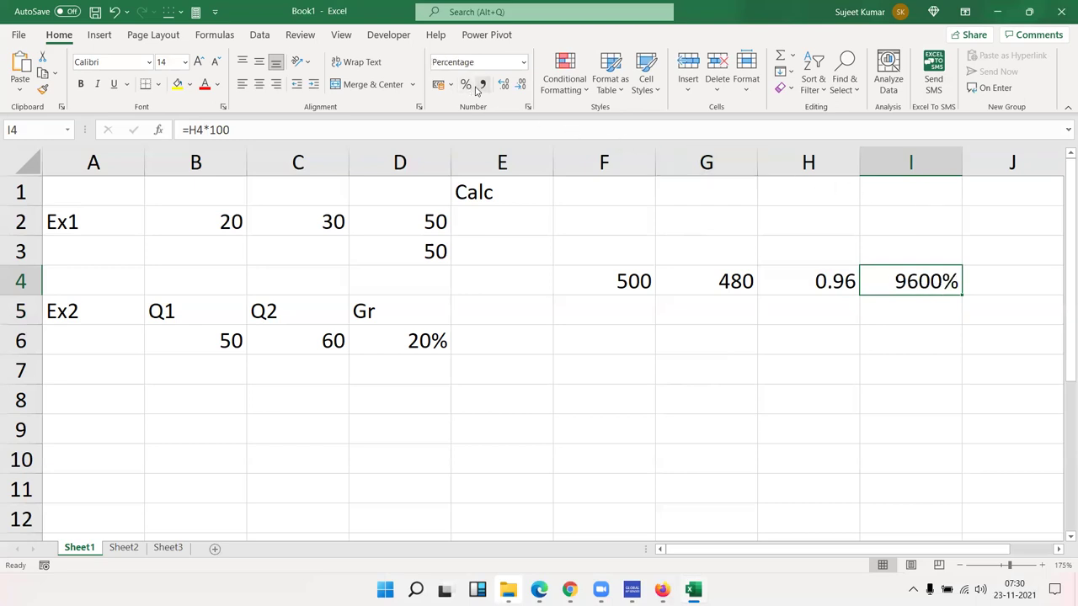
Clear I4 and apply Percent Style to H4 so it shows 96%
key(Delete)
key(Left)
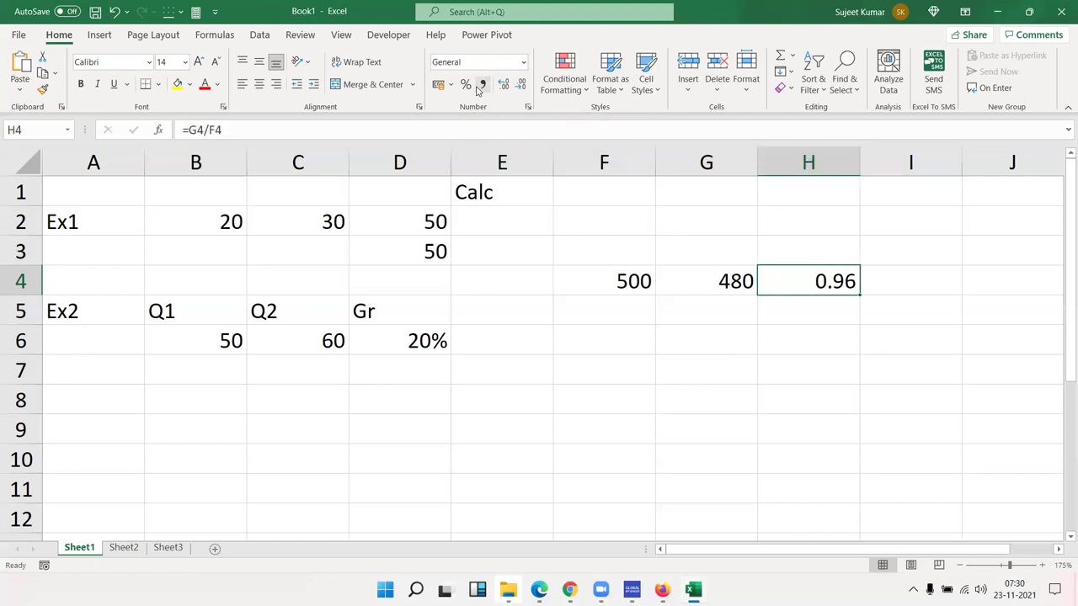
click(466, 85)
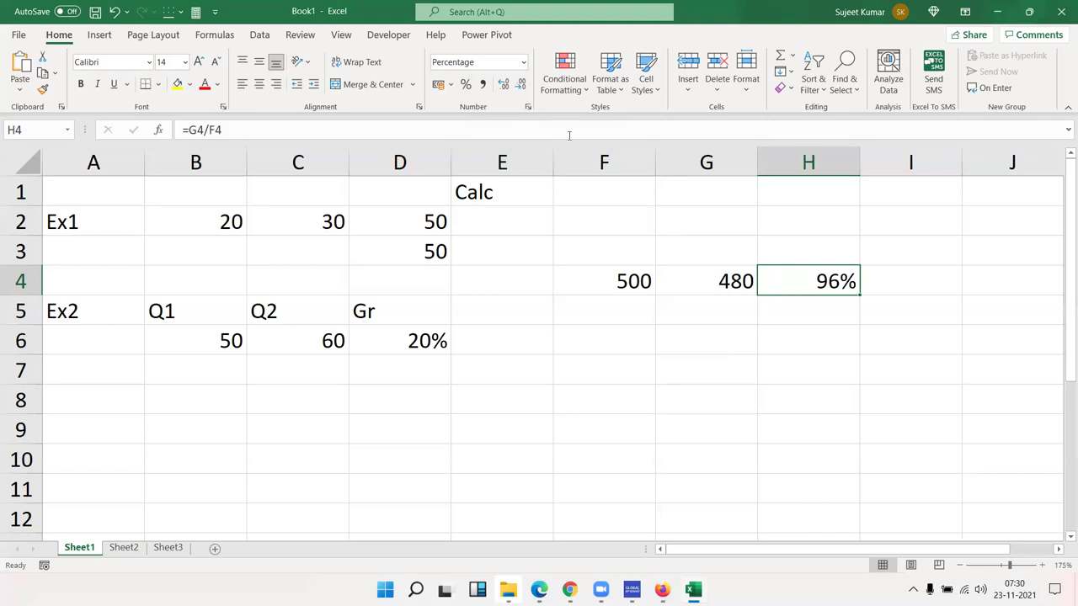
click(738, 311)
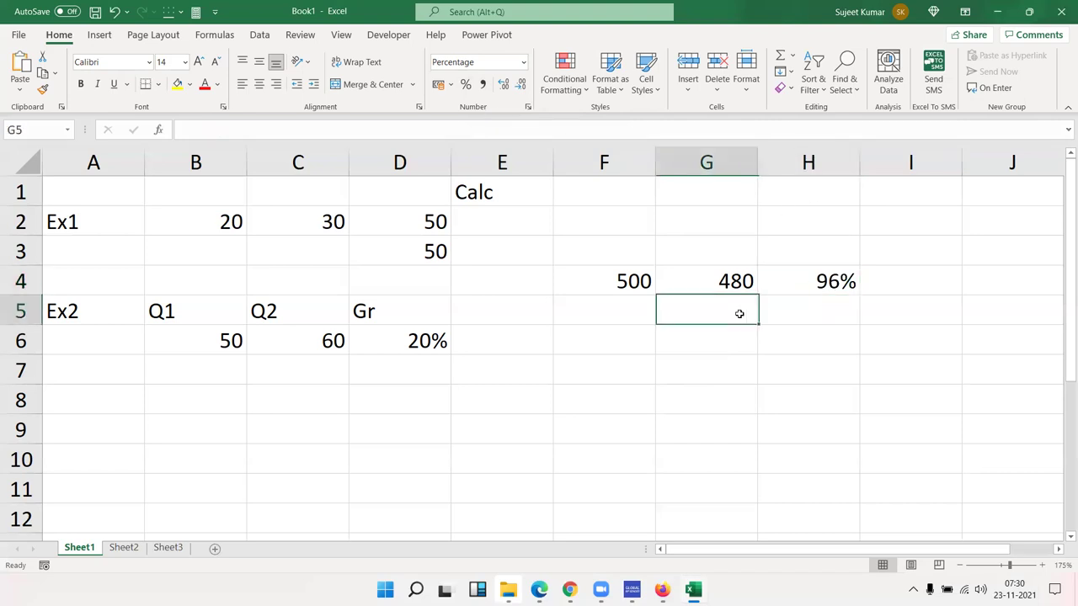
Enter 600 in F5, 35% in G5 and =F5*G5 in H5, returning 210
click(619, 308)
text(600)
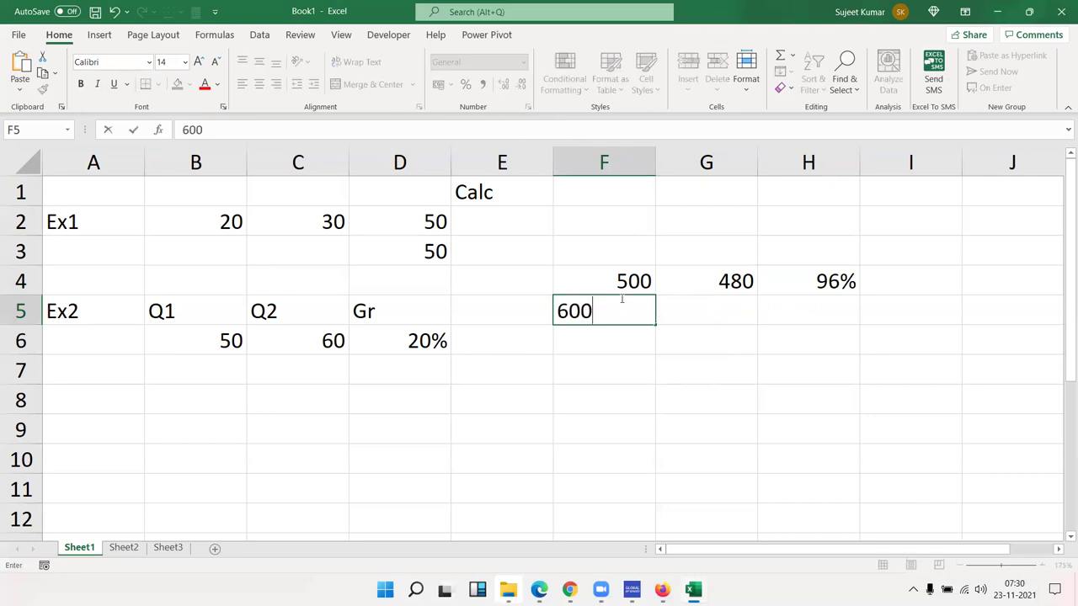
key(Tab)
text(35%)
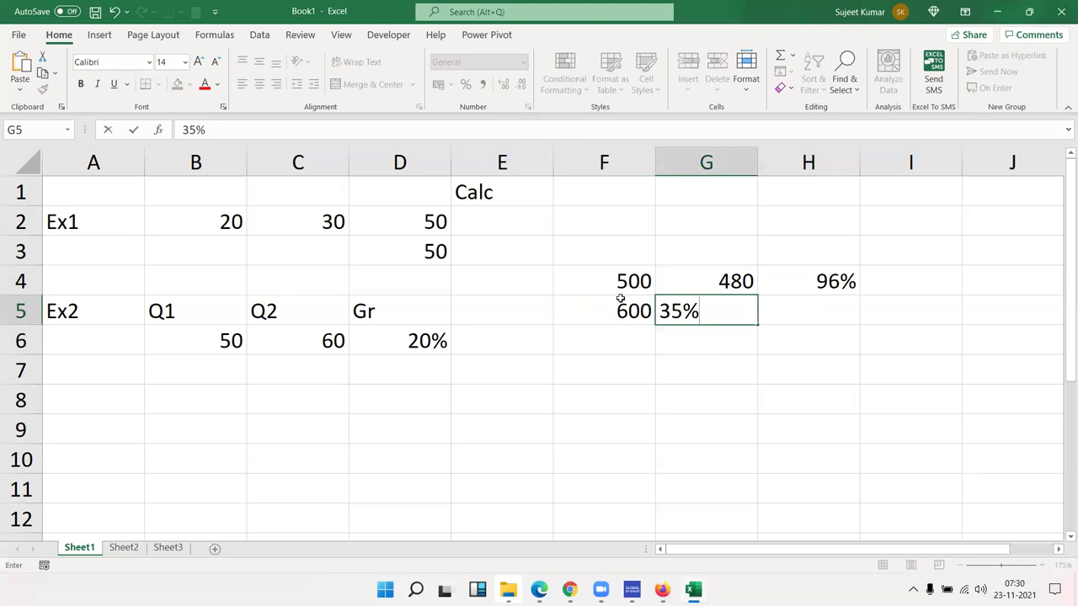
key(Tab)
text(=)
key(Left)
key(Left)
text(*)
key(Left)
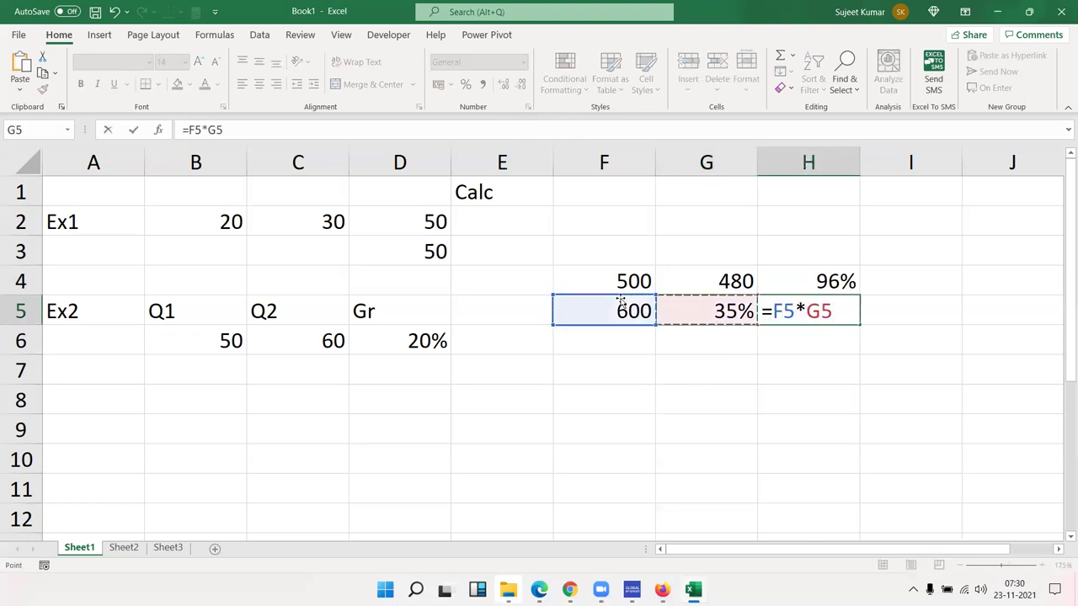
key(Return)
key(Up)
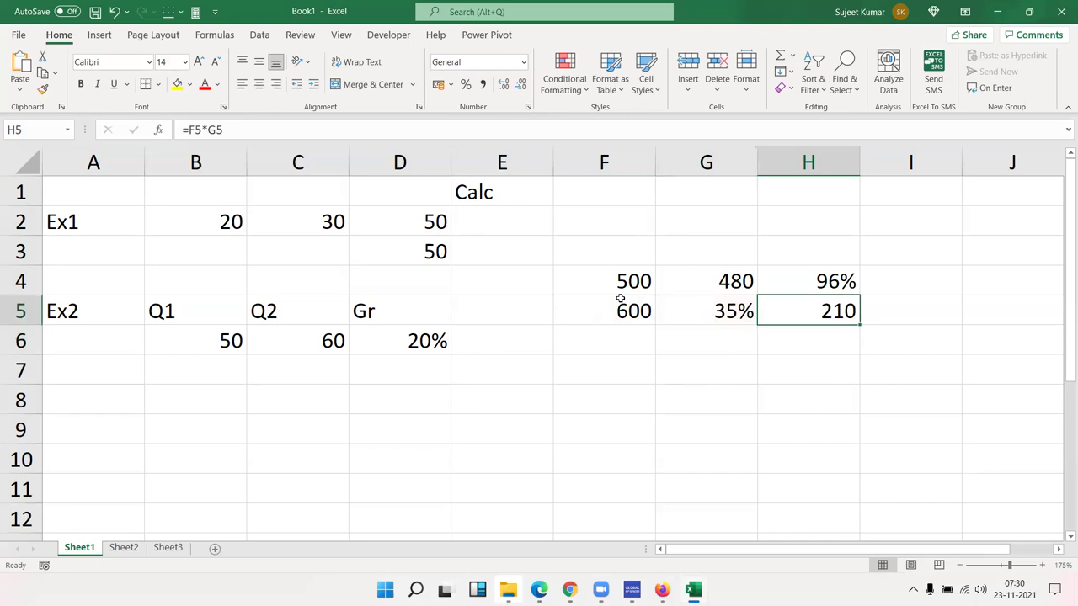
Review the growth formula in D6 without changing it
click(438, 376)
double_click(421, 343)
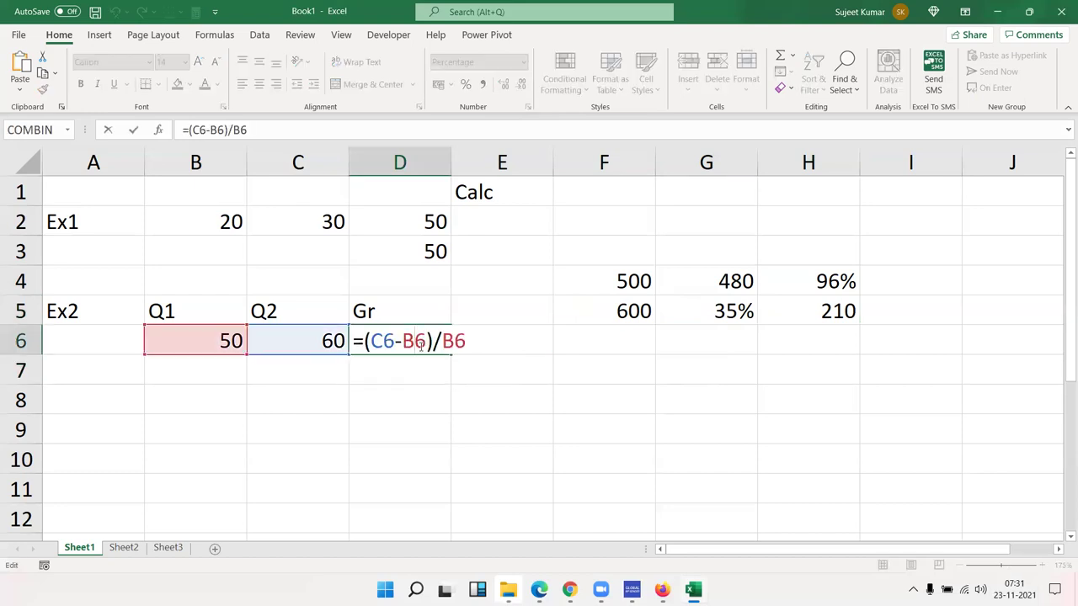
key(Return)
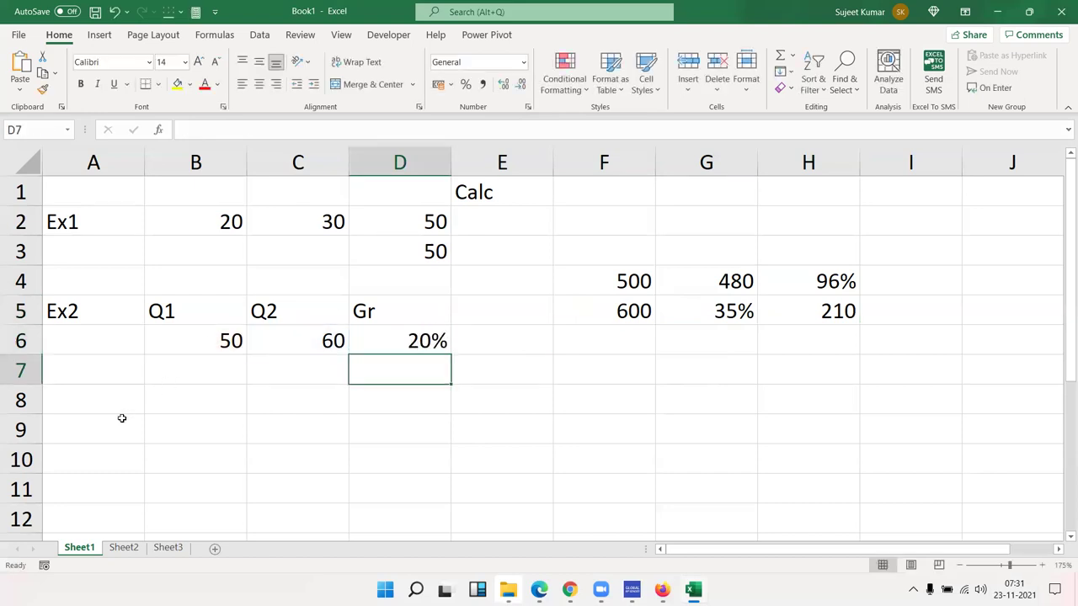
scroll(127, 413, down, 5)
scroll(127, 408, up, 5)
Label A8 'Ex3' and enter the variable labels P, R and T in B9:B11
click(86, 400)
text(Ex)
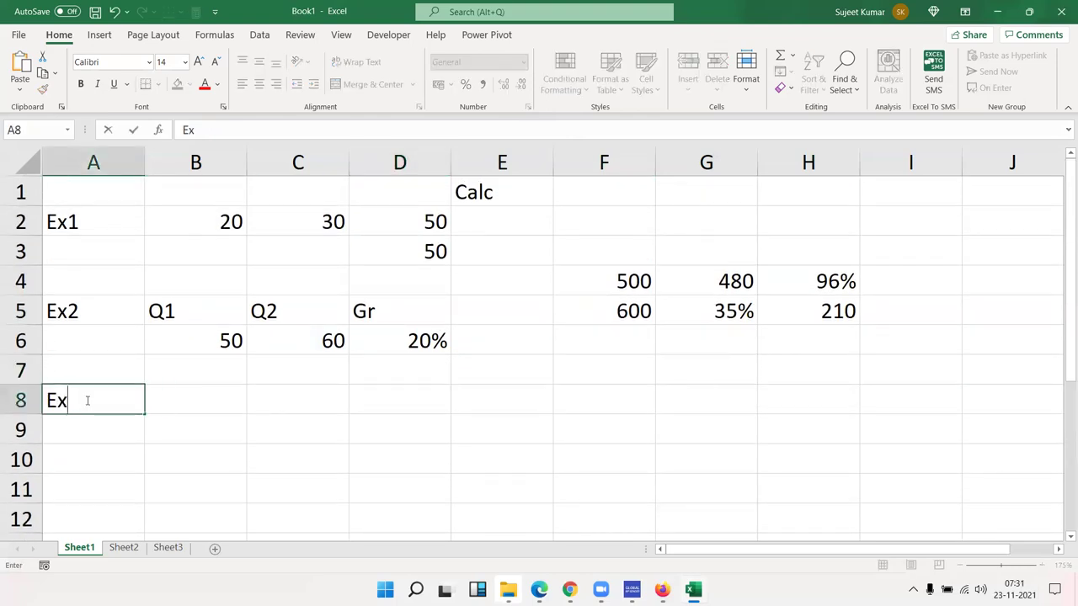
text(3)
key(Return)
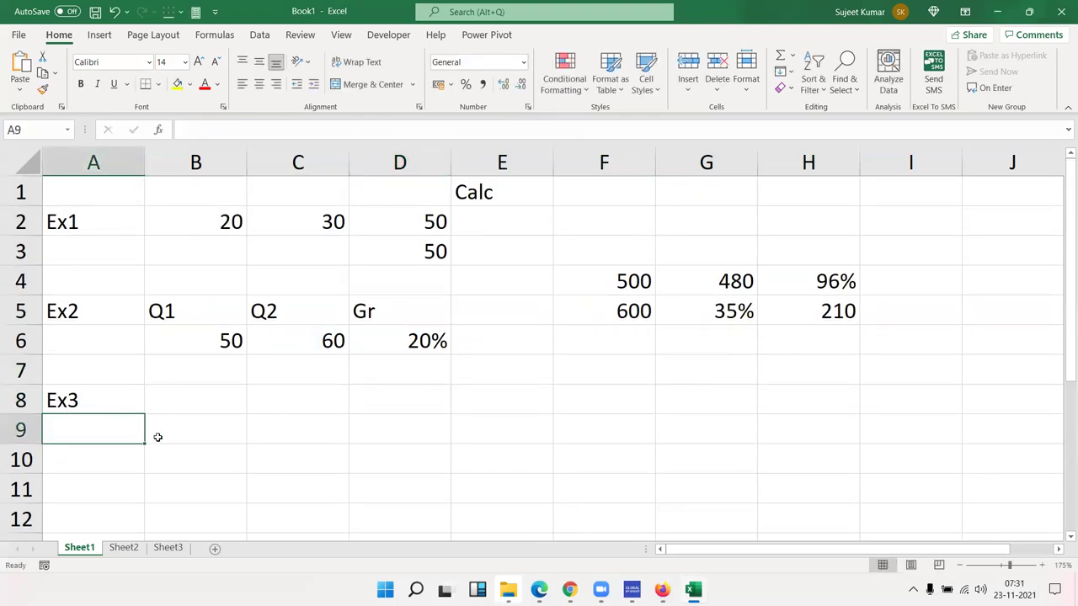
click(159, 435)
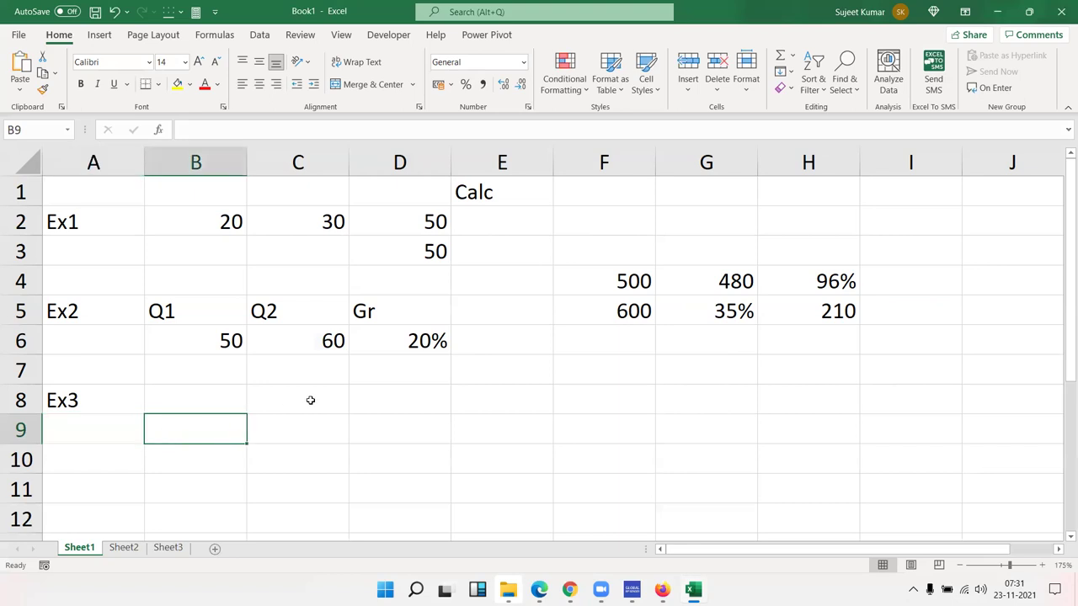
text(Q)
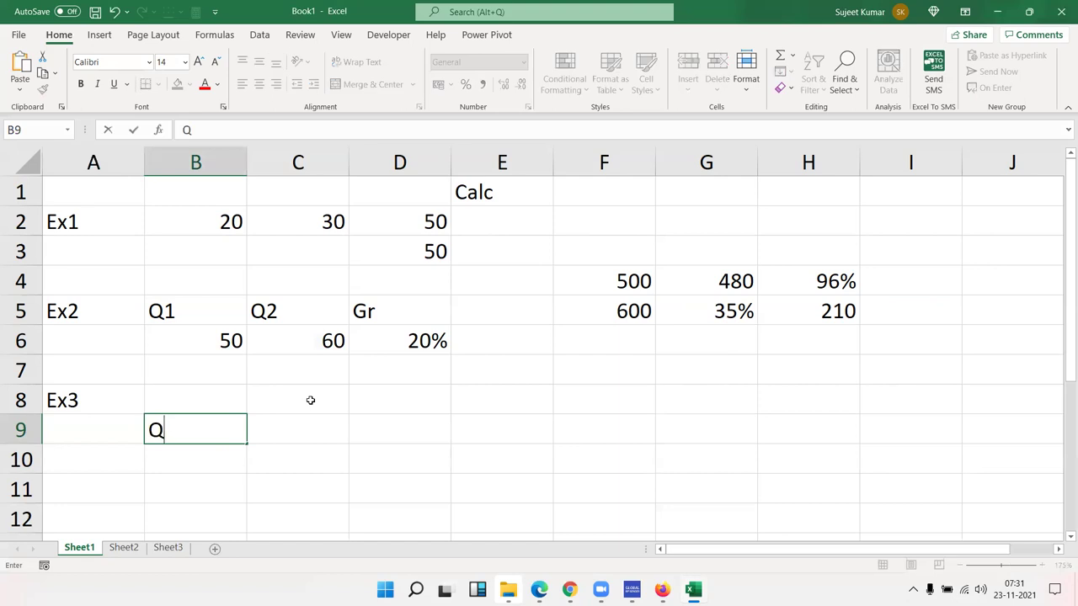
key(BackSpace)
text(P)
key(Return)
text(R)
key(Return)
text(T)
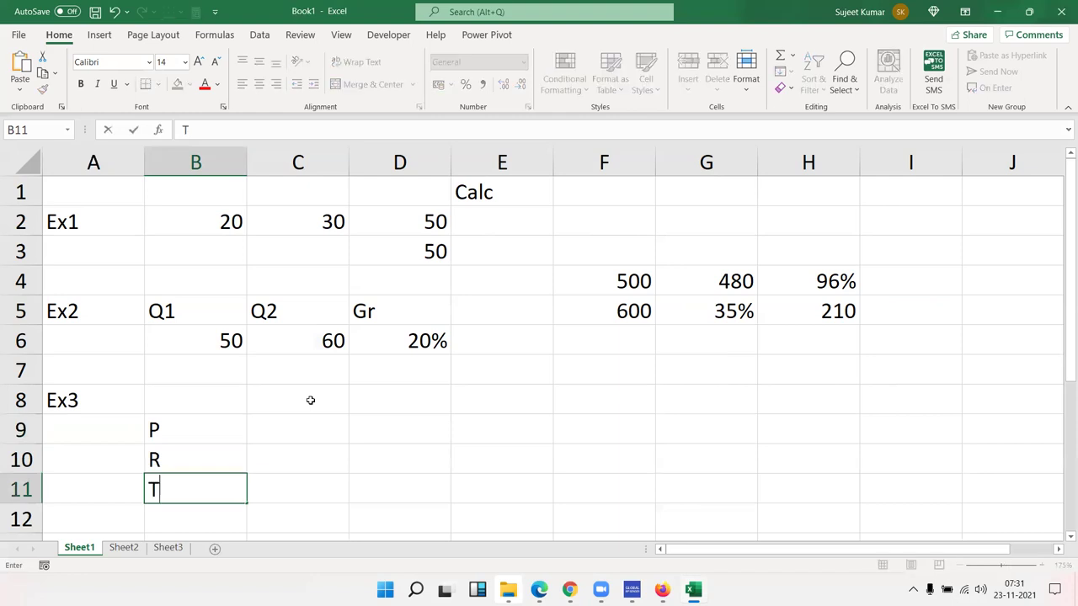
key(Up)
key(Up)
Enter 50000, 10% and 3 in C9:C11 as the principal, rate and time
key(Right)
text(50000)
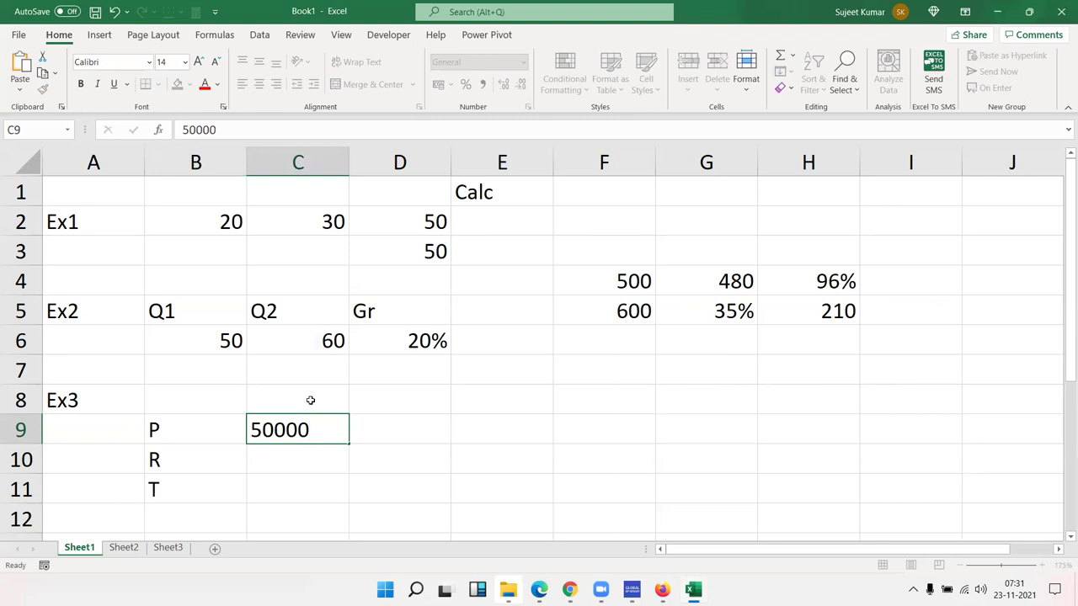
key(Return)
text(10%)
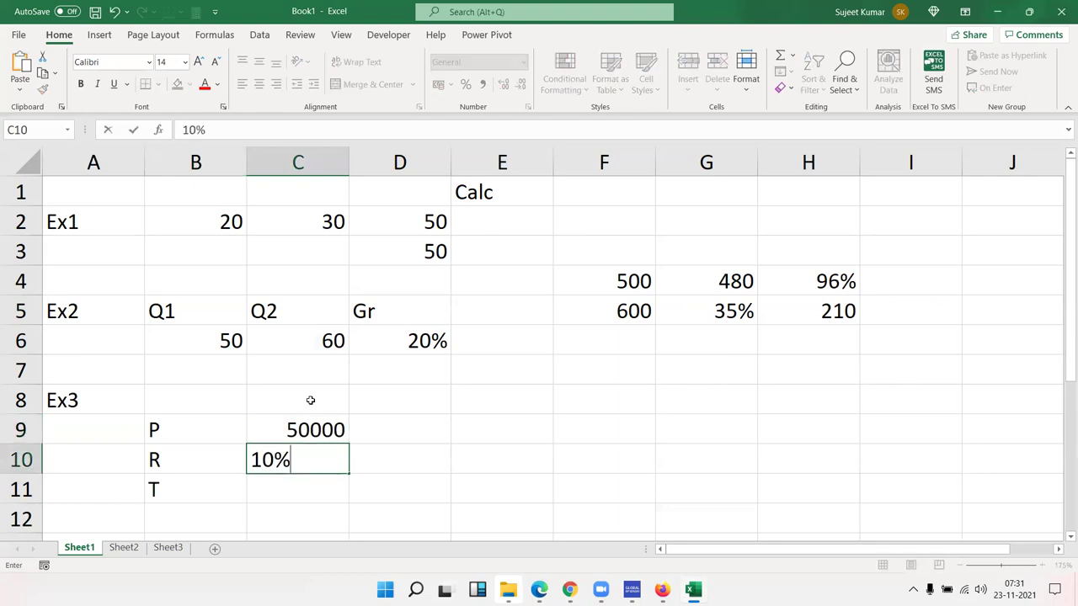
key(Return)
text(3)
key(Return)
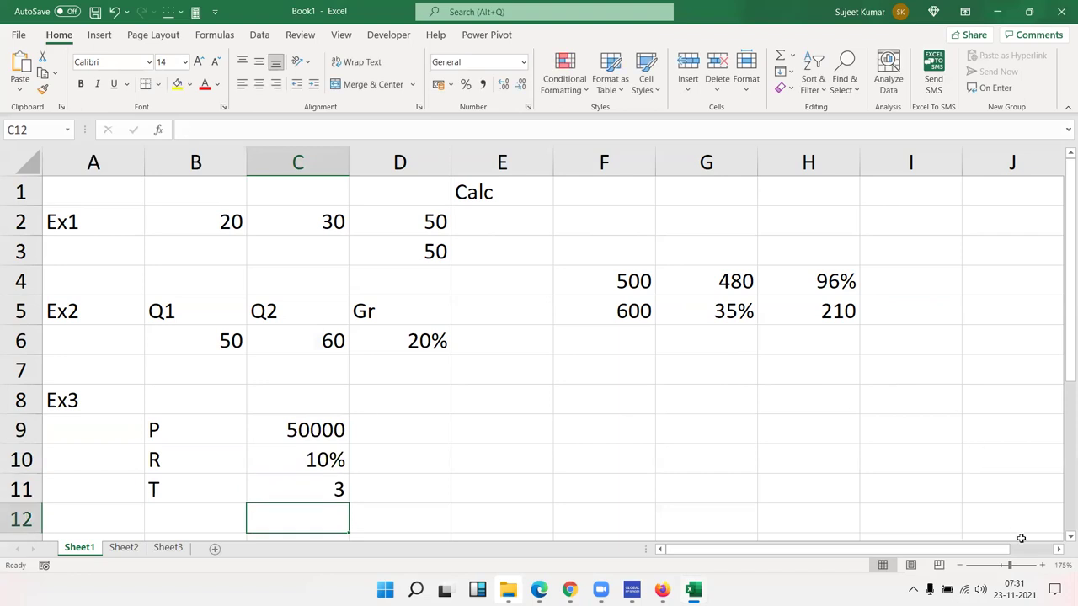
Add the label 'Amt' in C12 below the Ex3 values
click(1066, 537)
click(1066, 536)
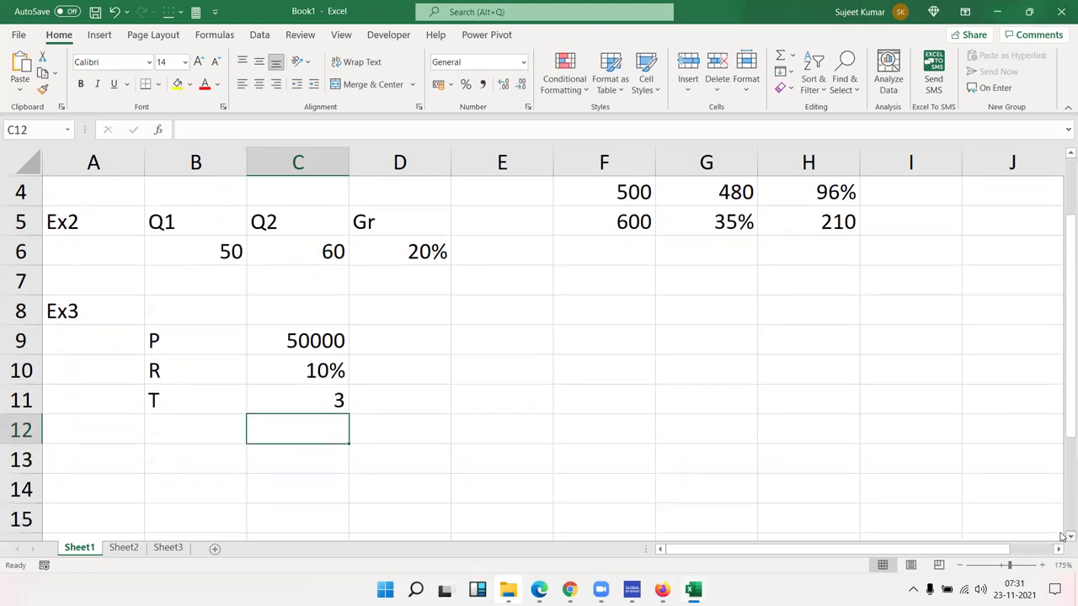
click(1066, 537)
click(1066, 537)
click(417, 371)
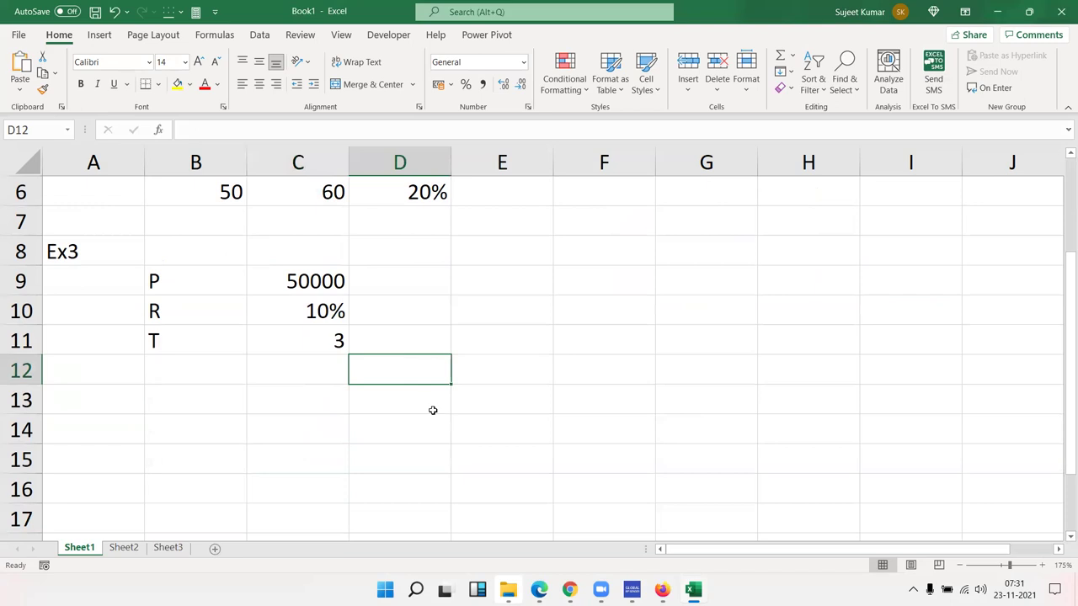
click(339, 377)
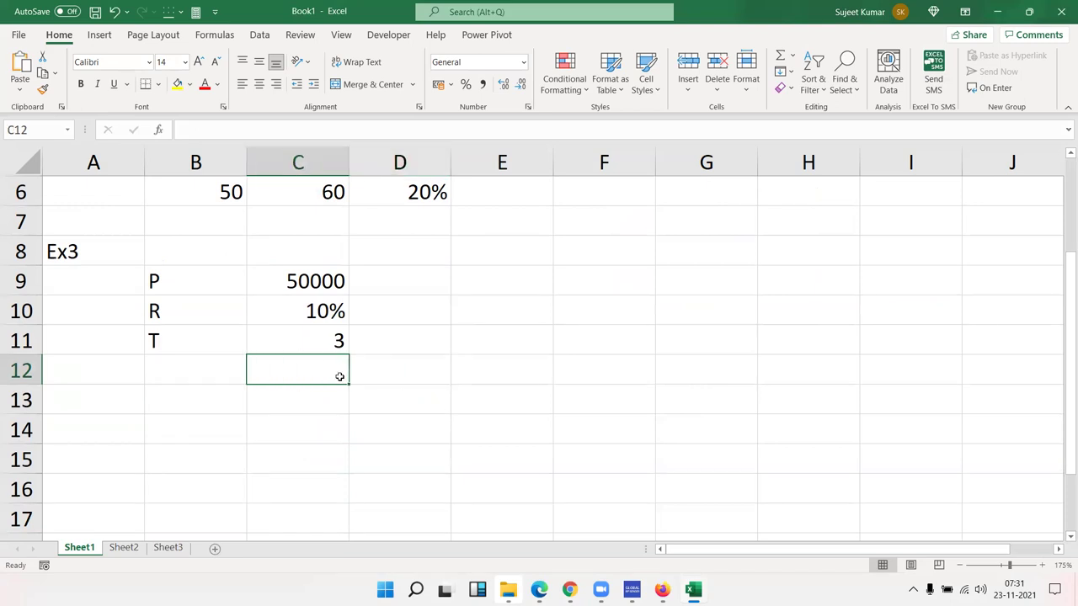
text(Amt)
key(Tab)
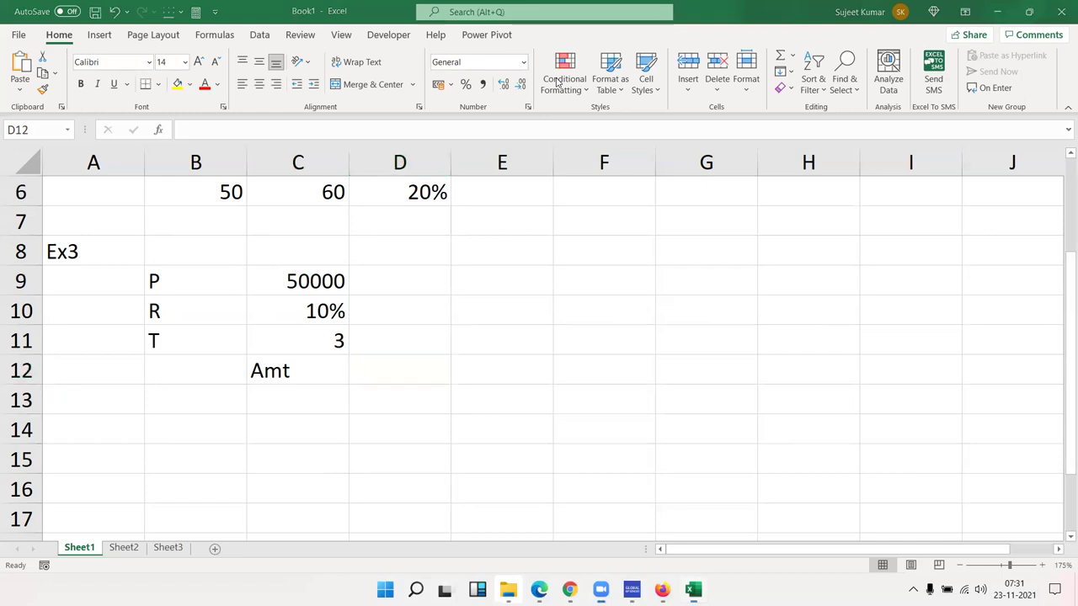
Ink the formula A = P(1 + r/n)^(t×n) by hand next to the Ex3 figures
mouse_move(399, 373)
mouse_down()
mouse_move(397, 319)
mouse_move(425, 366)
mouse_move(426, 345)
mouse_up()
mouse_move(473, 316)
mouse_down()
mouse_move(443, 330)
mouse_move(477, 323)
mouse_up()
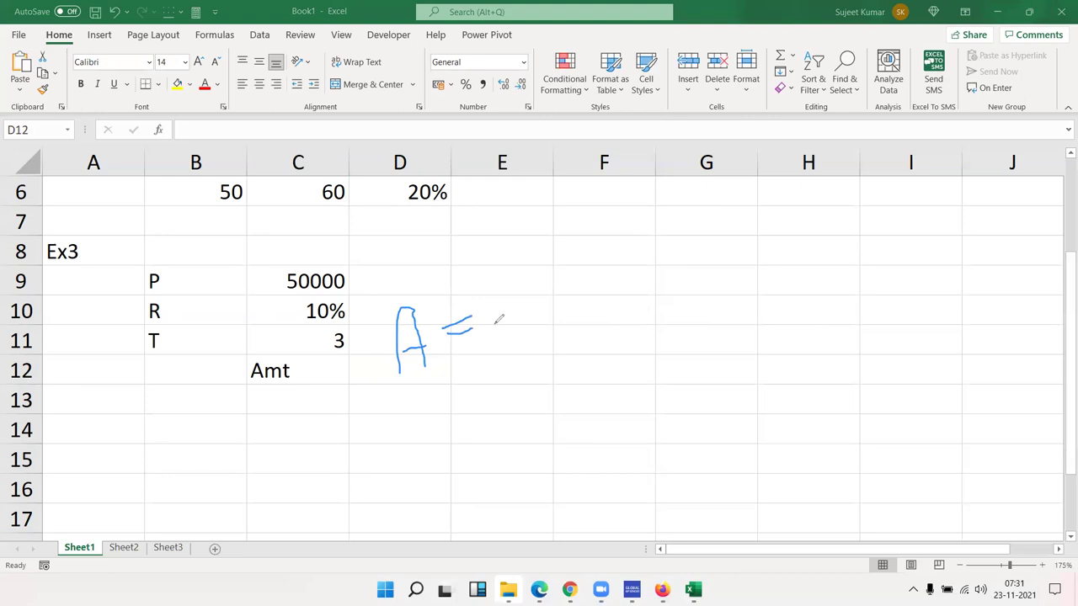
drag(490, 274, 512, 343)
mouse_move(502, 254)
mouse_down()
mouse_move(507, 293)
mouse_move(543, 266)
mouse_move(558, 269)
mouse_move(552, 301)
mouse_up()
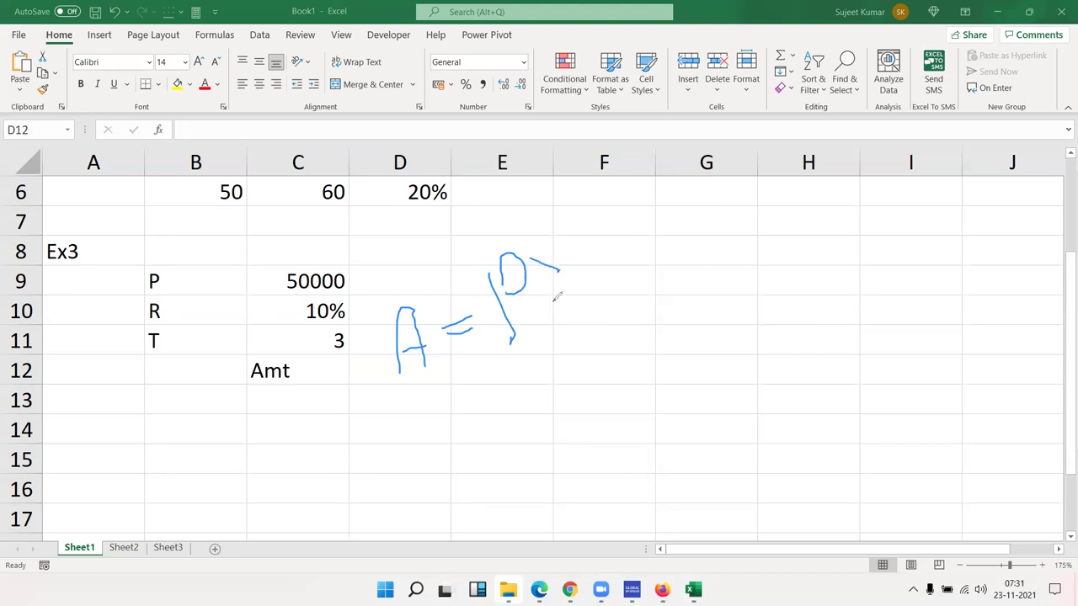
drag(591, 227, 686, 283)
mouse_move(621, 229)
mouse_down()
mouse_move(610, 270)
mouse_move(672, 228)
mouse_move(656, 246)
mouse_up()
mouse_move(680, 204)
mouse_down()
mouse_move(704, 221)
mouse_move(694, 246)
mouse_move(726, 243)
mouse_up()
drag(716, 164, 762, 243)
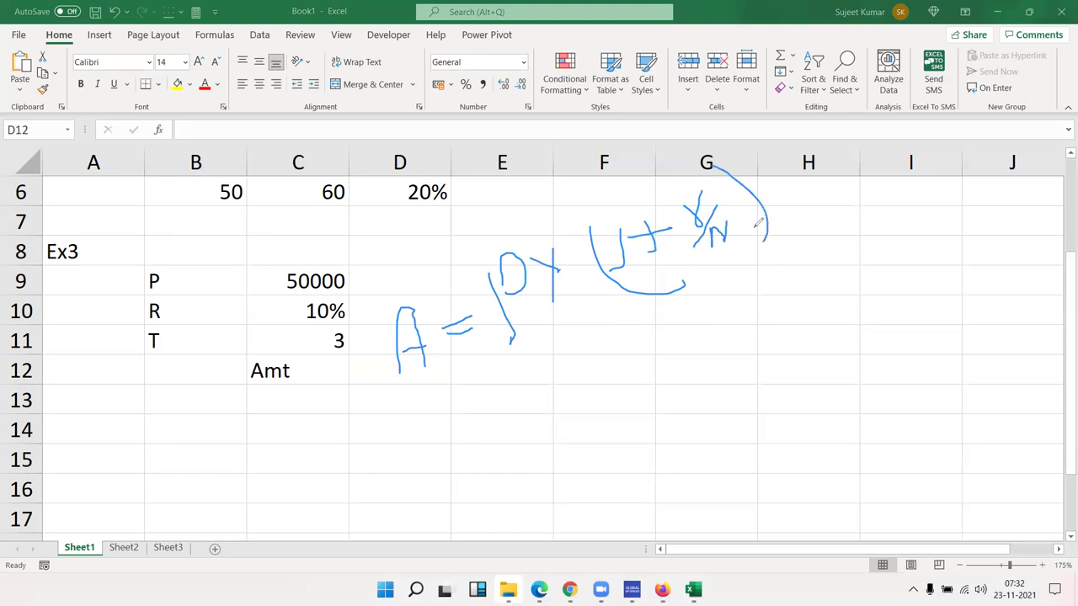
mouse_move(739, 141)
mouse_down()
mouse_move(785, 155)
mouse_move(765, 155)
mouse_move(799, 139)
mouse_move(795, 149)
mouse_up()
mouse_move(810, 135)
mouse_down()
mouse_move(833, 125)
mouse_move(797, 153)
mouse_up()
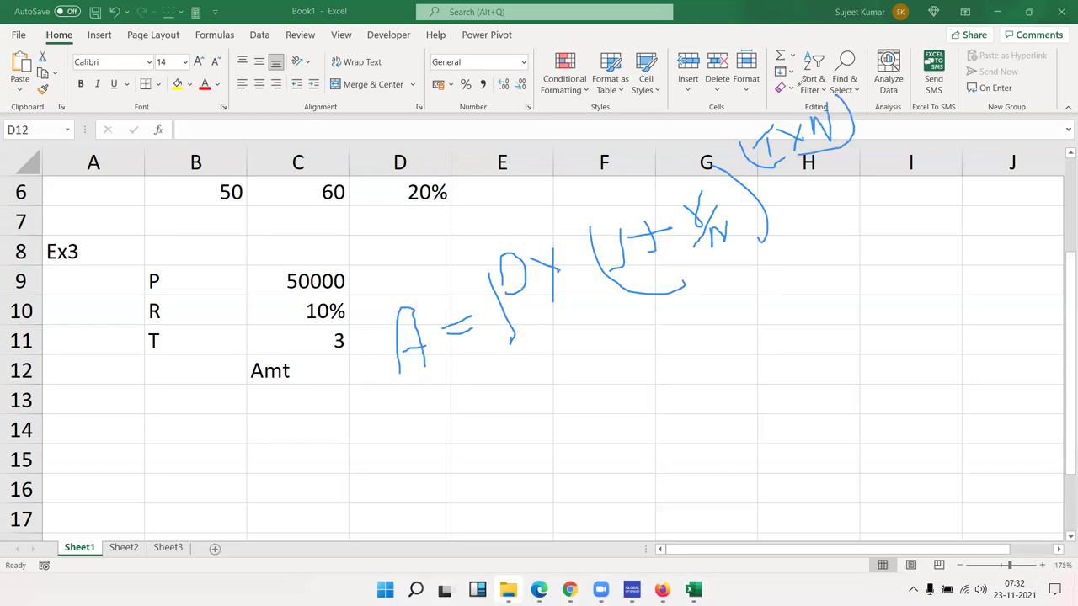
click(421, 377)
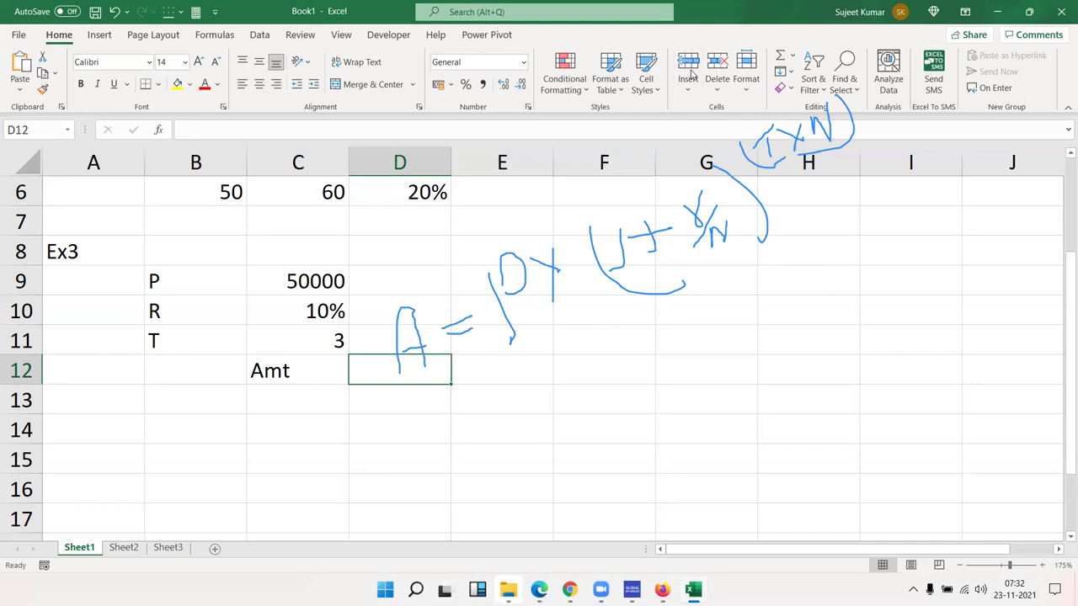
text(=)
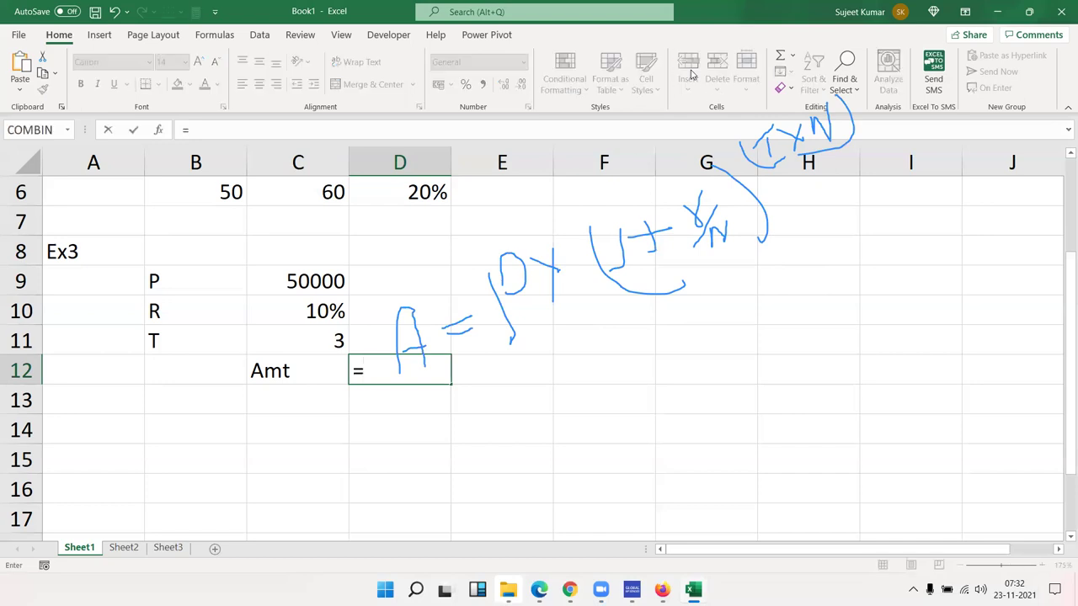
text(fv)
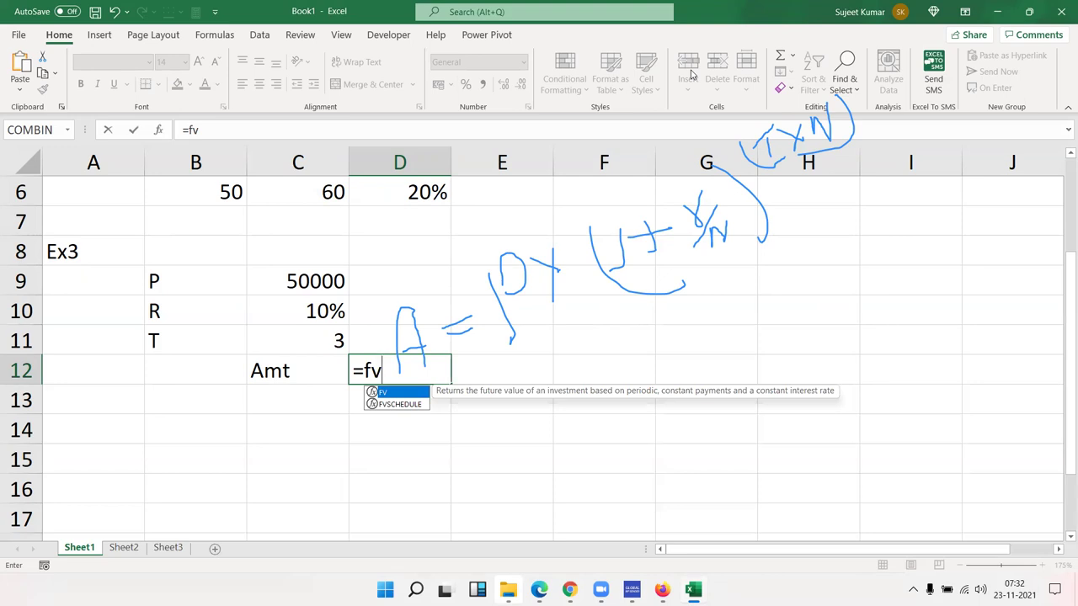
key(Escape)
key(Escape)
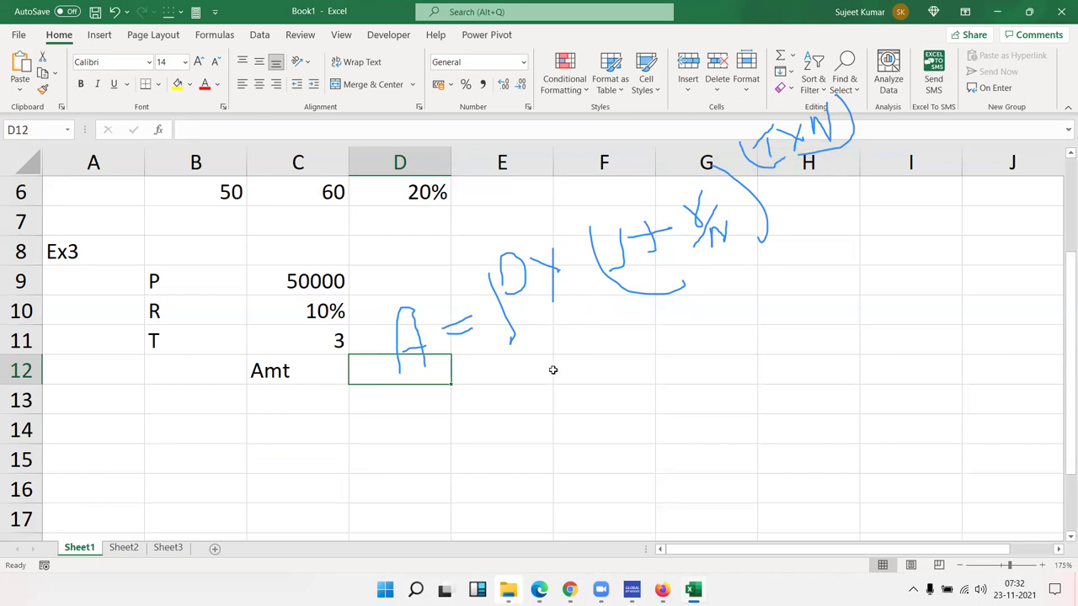
Enter =C10/12 in D12 to get the monthly rate of 0.008333
click(486, 373)
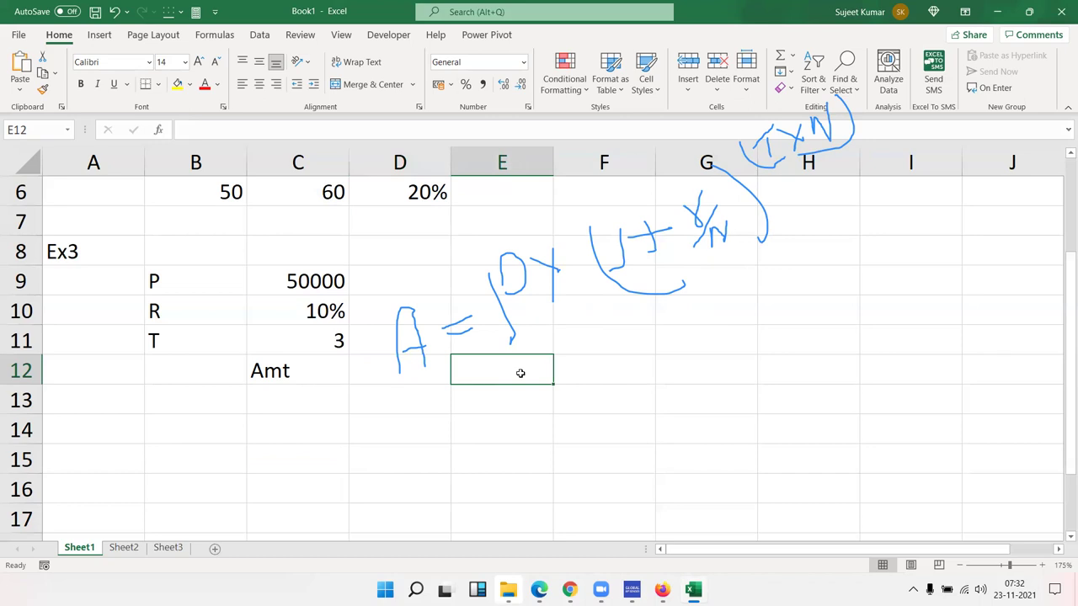
key(Down)
key(Left)
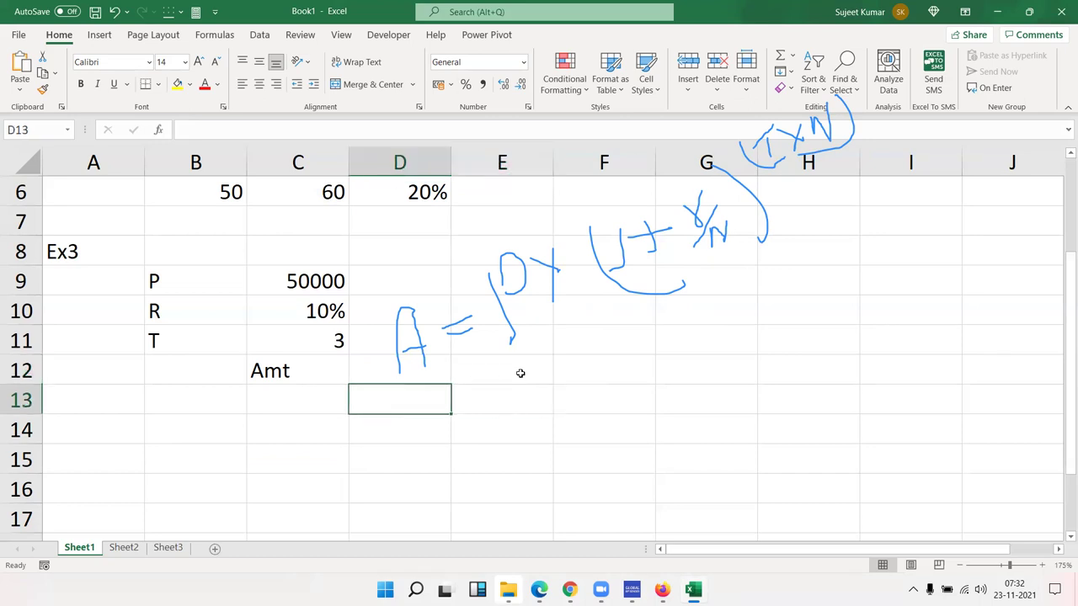
key(Up)
text(=)
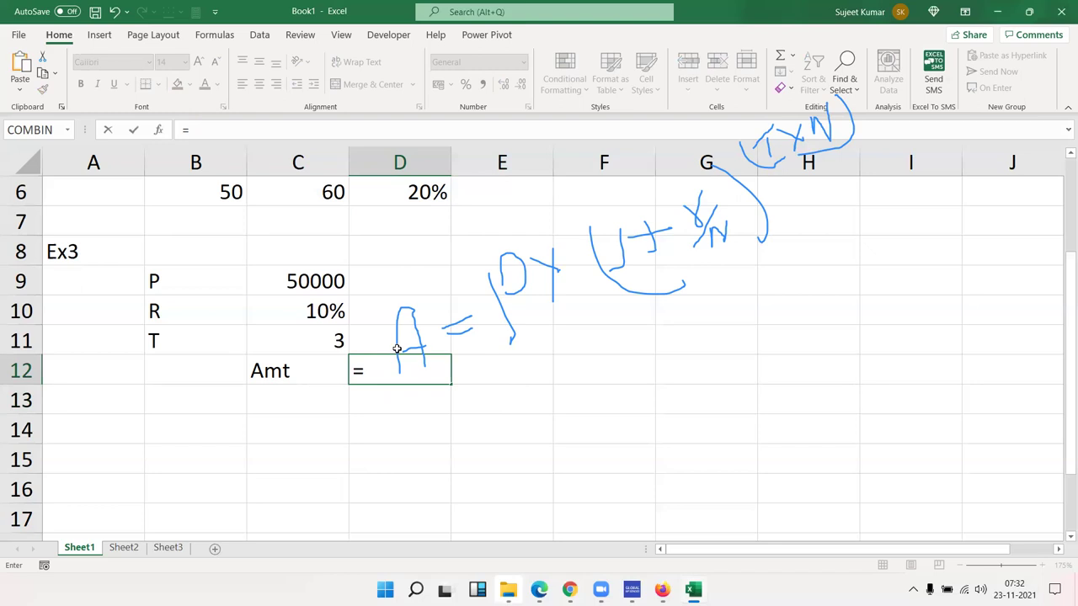
click(333, 311)
text(/)
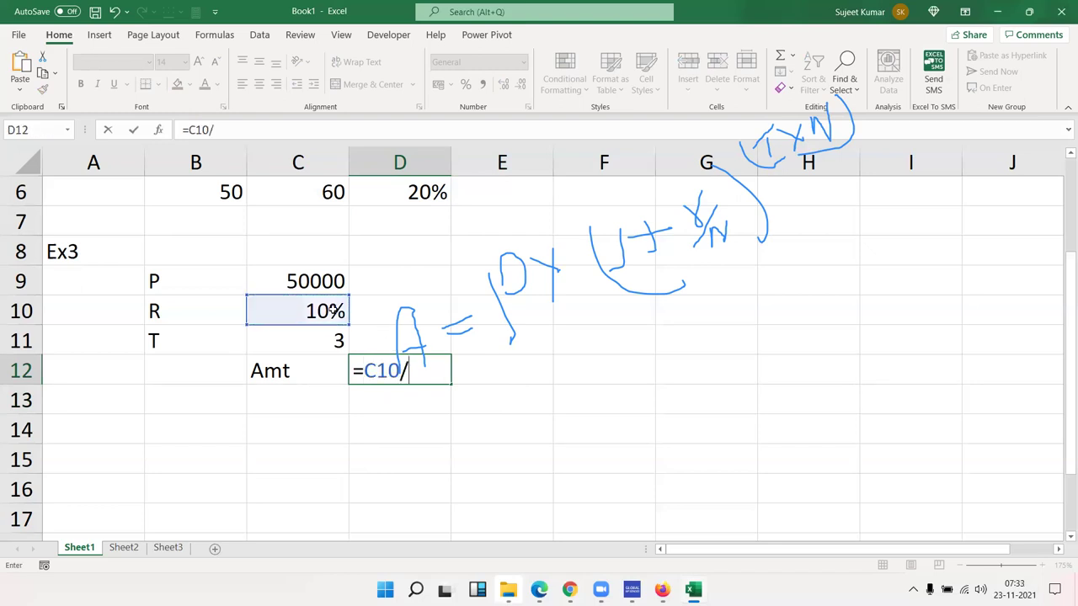
text(12)
key(Return)
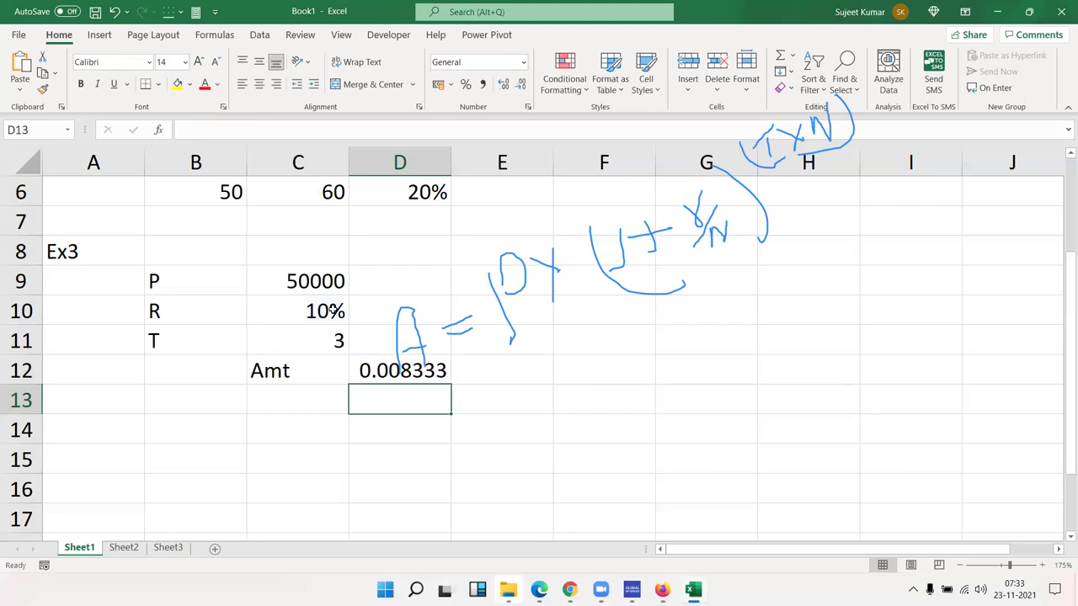
Start E12's growth-factor formula with =1+
key(Up)
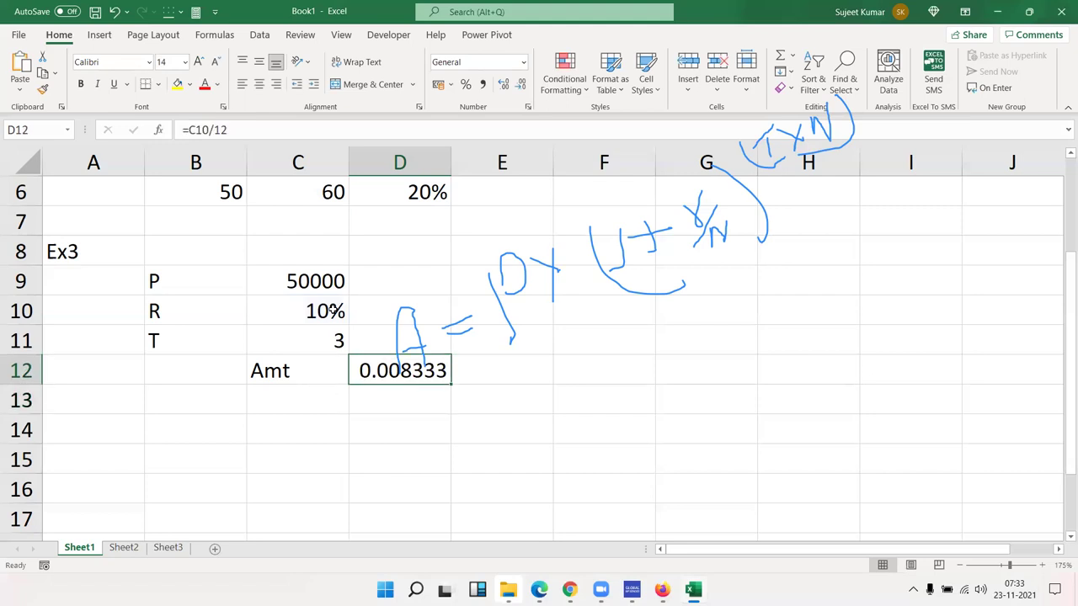
key(Right)
text(=1+)
Complete E12 as =1+D12 (1.008333) and enter =C11*12 in F12 for 36 months
click(399, 371)
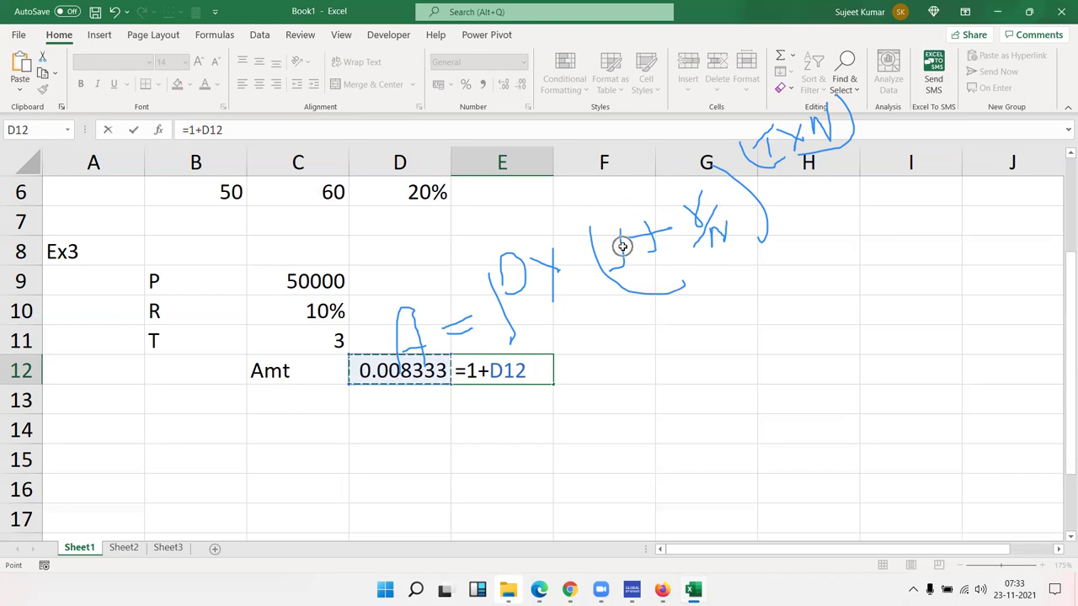
key(Return)
click(581, 372)
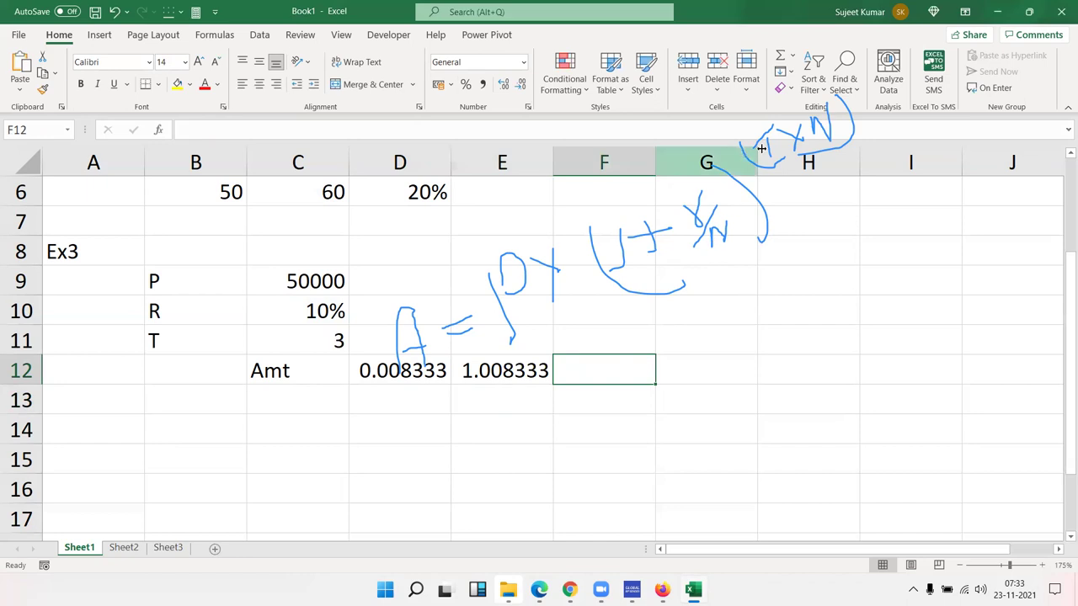
text(=)
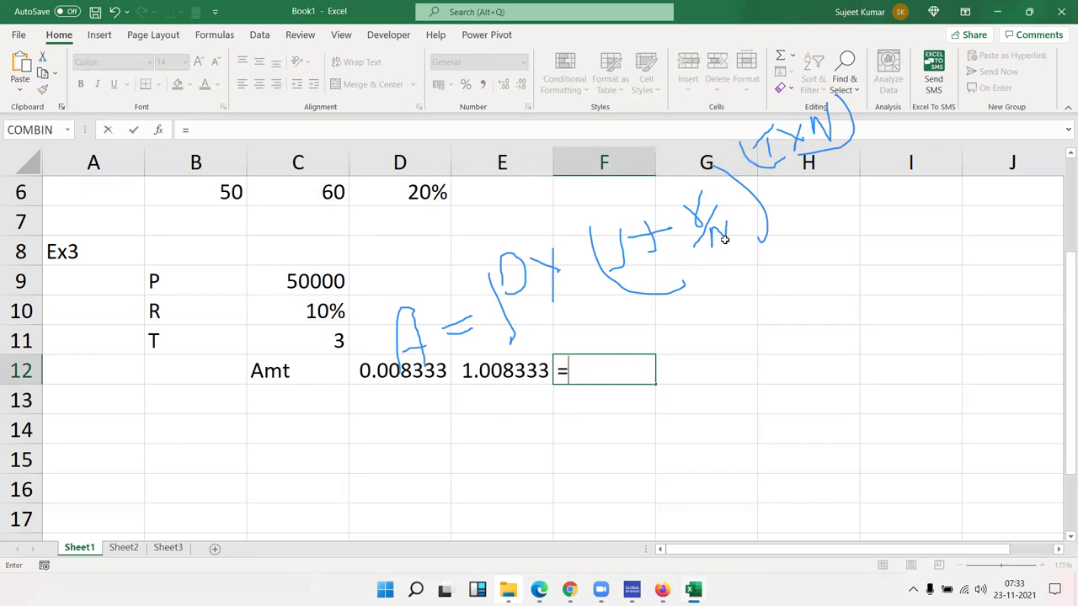
click(335, 340)
text(*12)
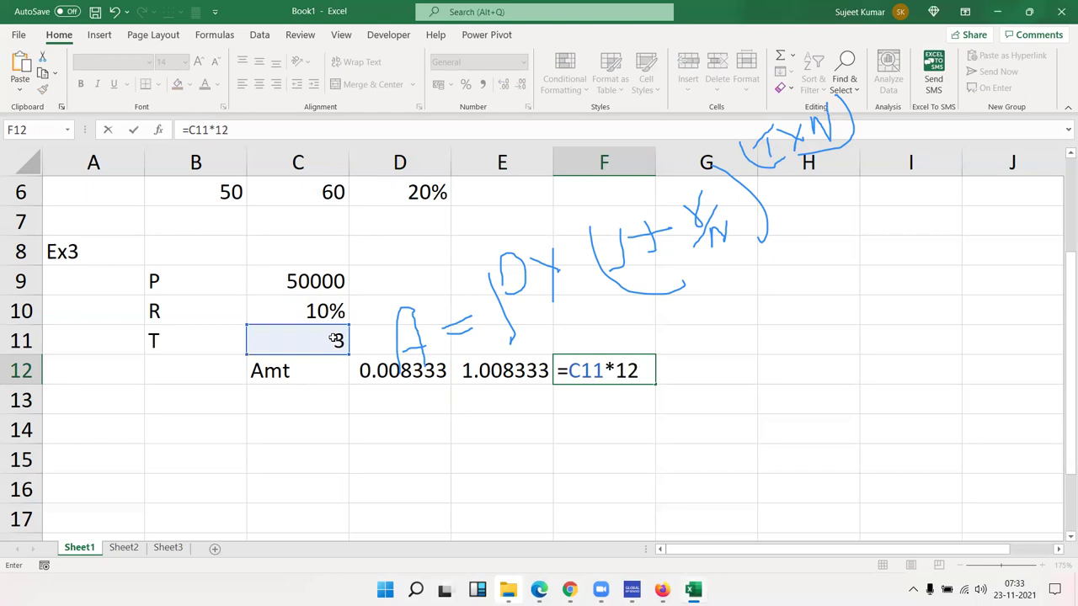
key(Return)
key(Up)
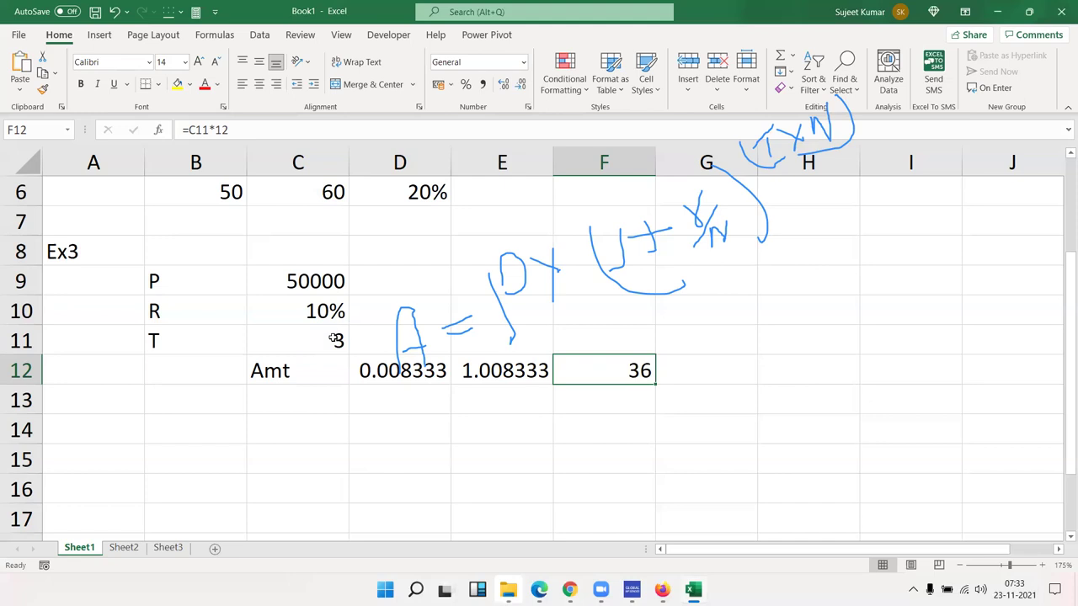
key(Right)
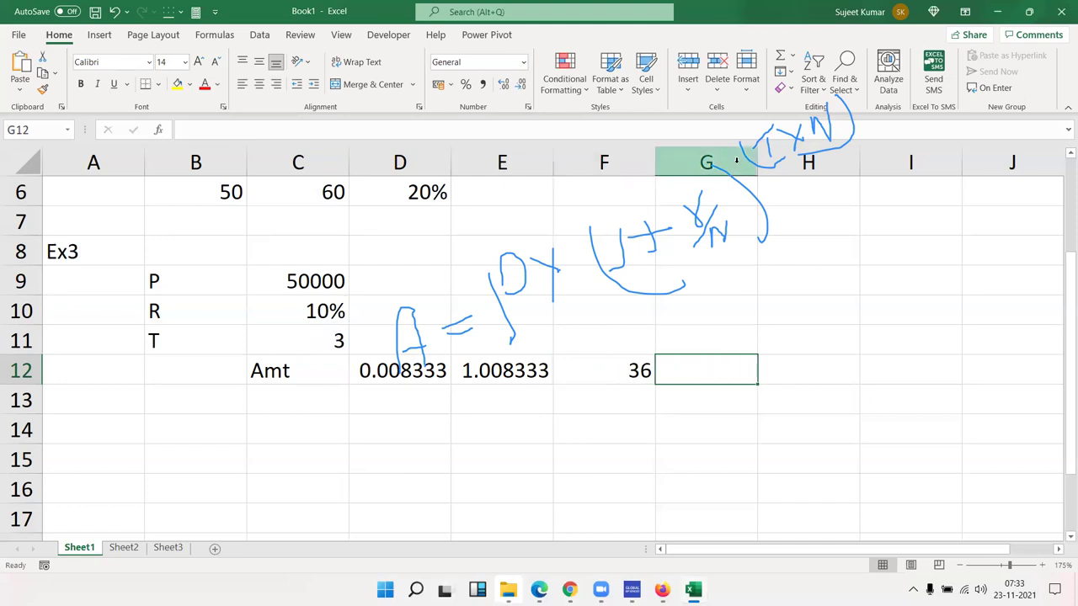
Enter =(E12^F12) in G12, accepting Excel's parenthesis fix, giving 1.348182
key(F2)
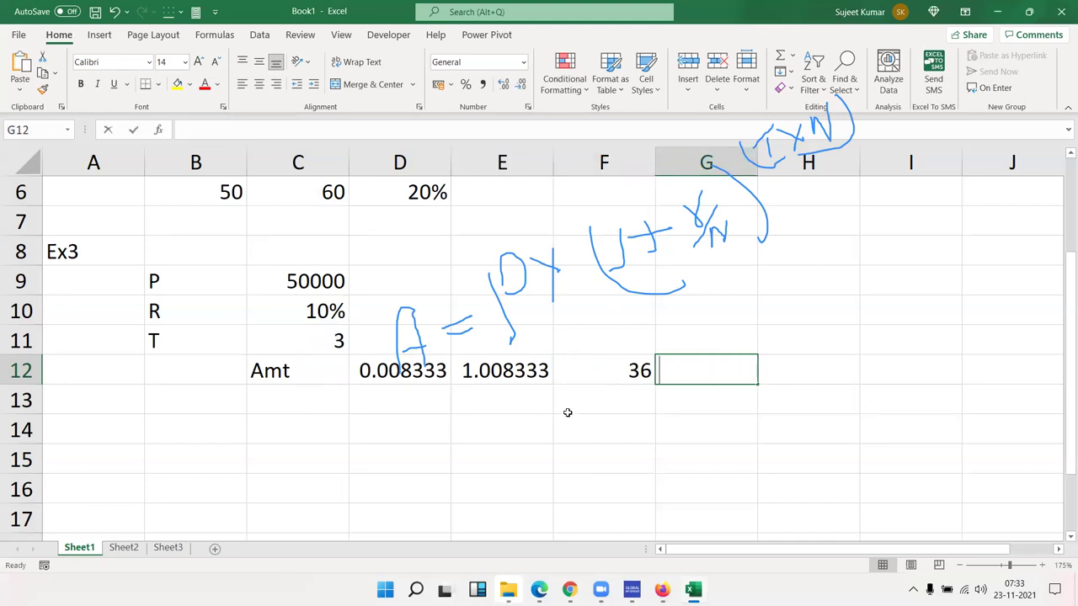
text(=()
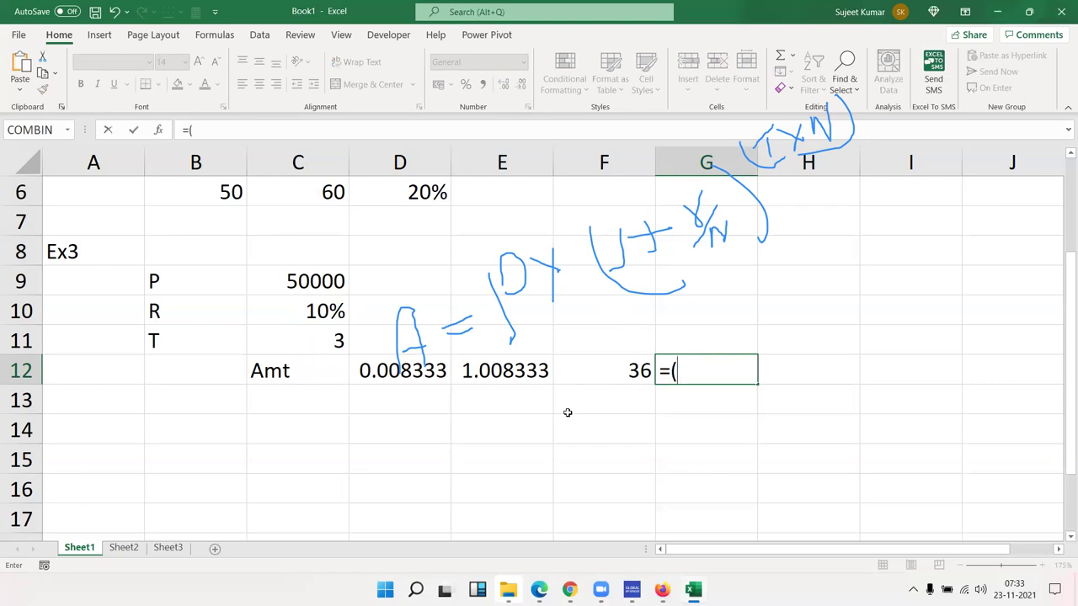
key(Left)
key(Left)
text(^)
key(Left)
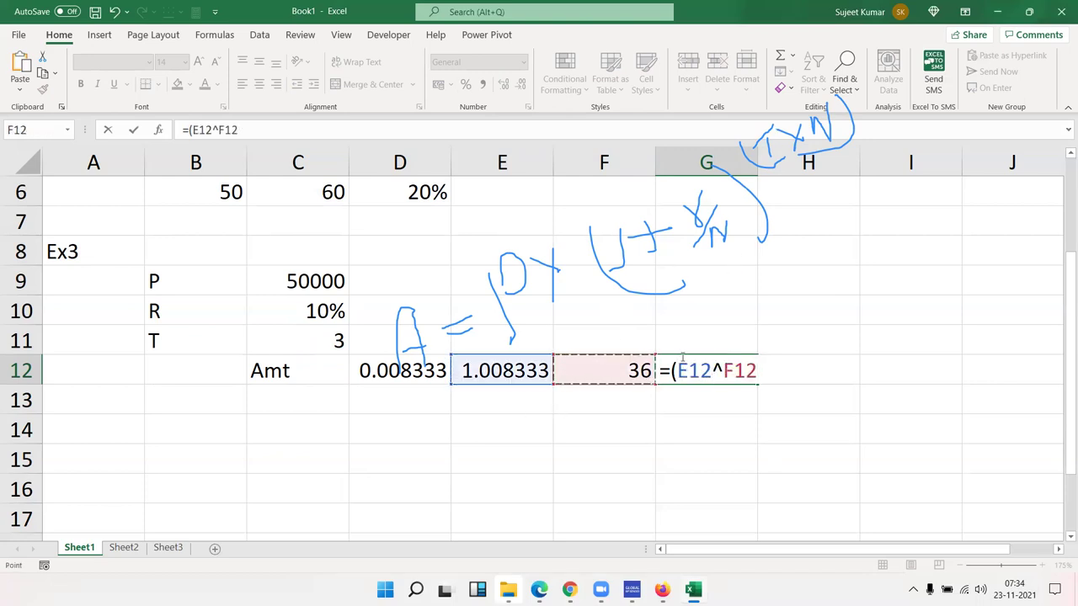
double_click(712, 368)
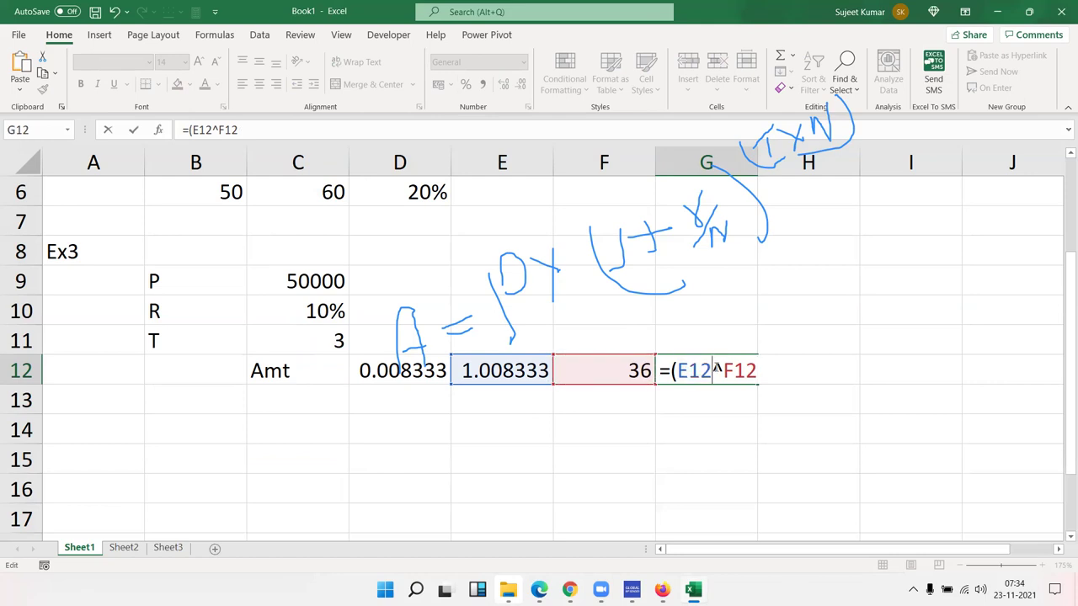
key(Return)
key(Return)
click(712, 368)
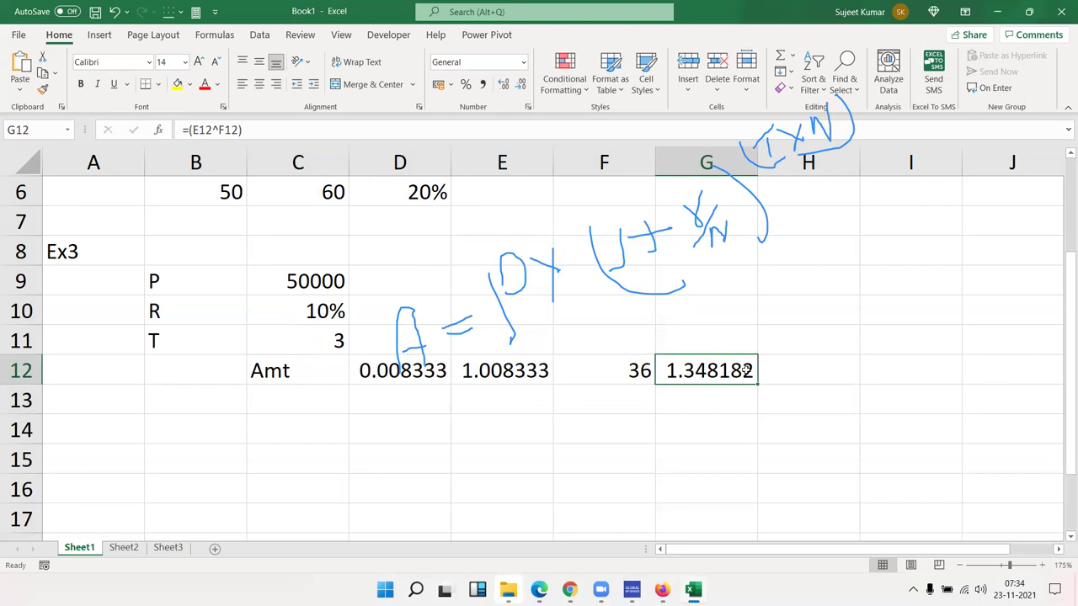
Enter =C9*G12 in H12 for a compound amount of 67409.09
click(771, 371)
text(=)
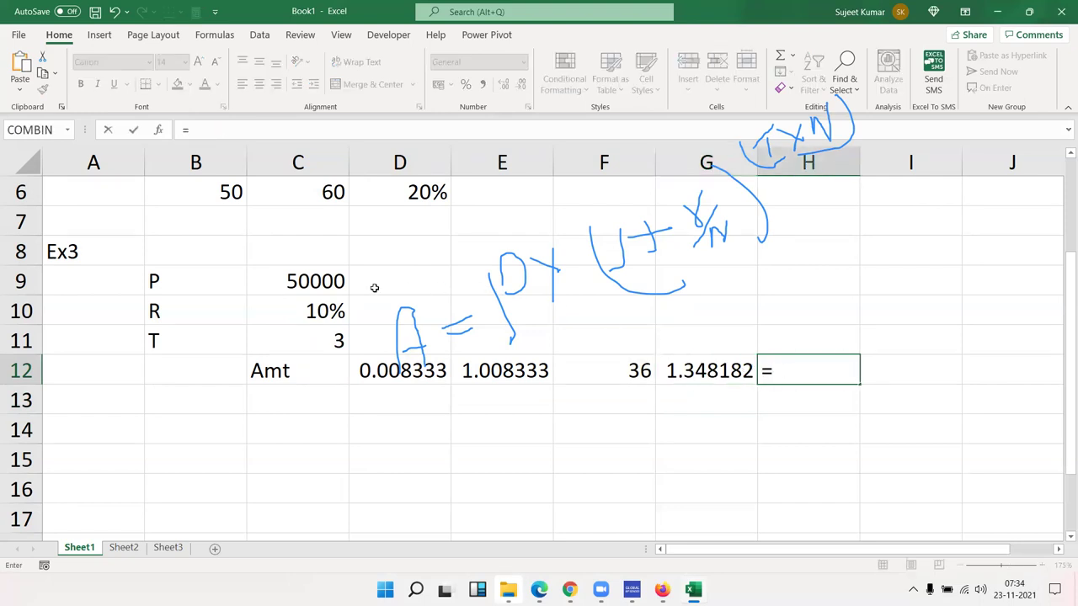
click(325, 283)
text(*)
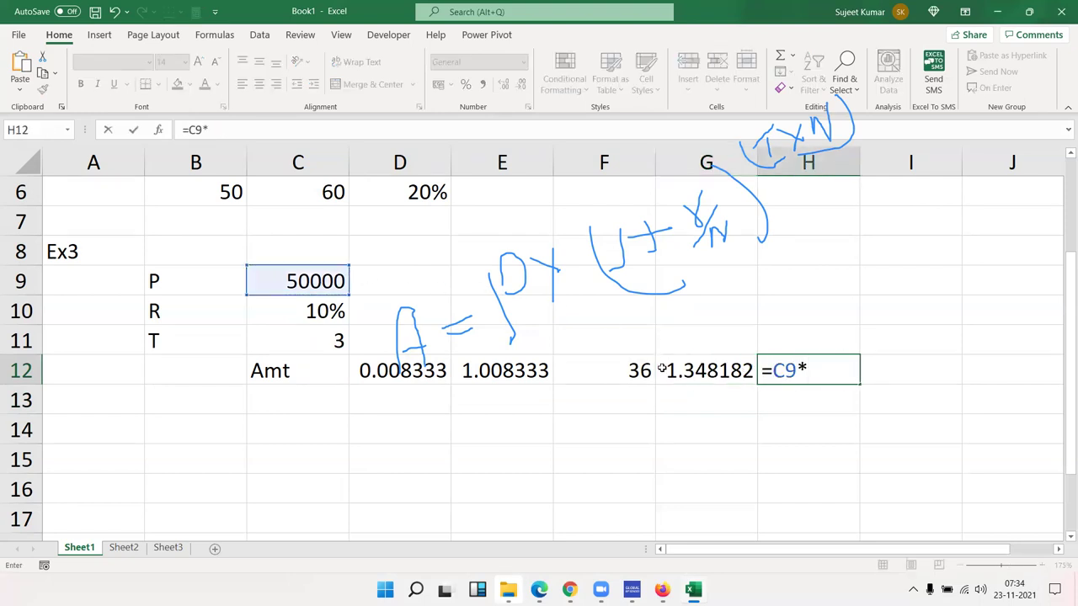
click(720, 370)
key(Return)
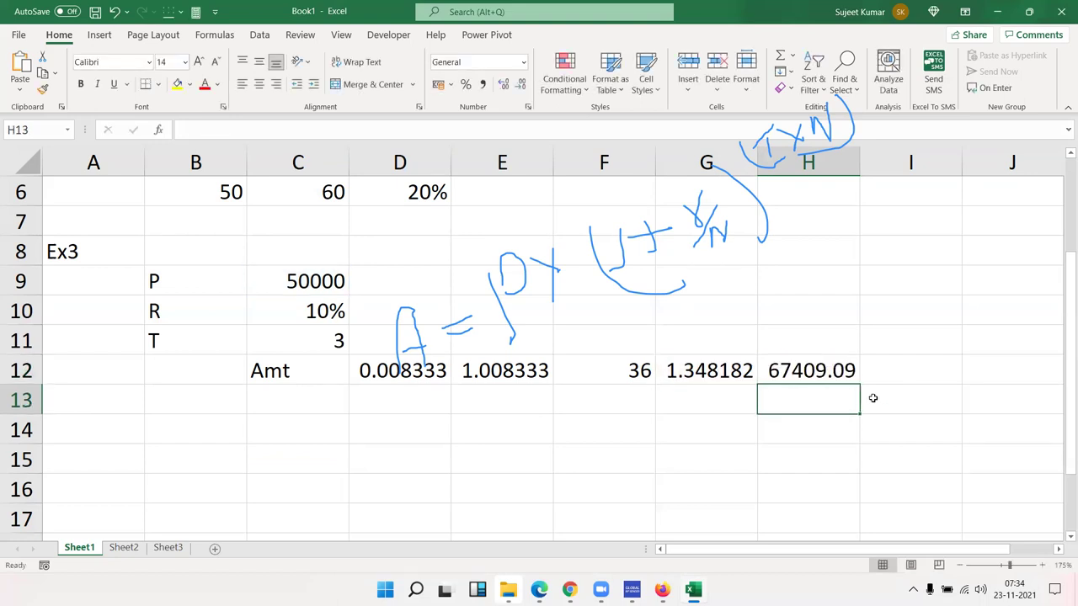
click(810, 371)
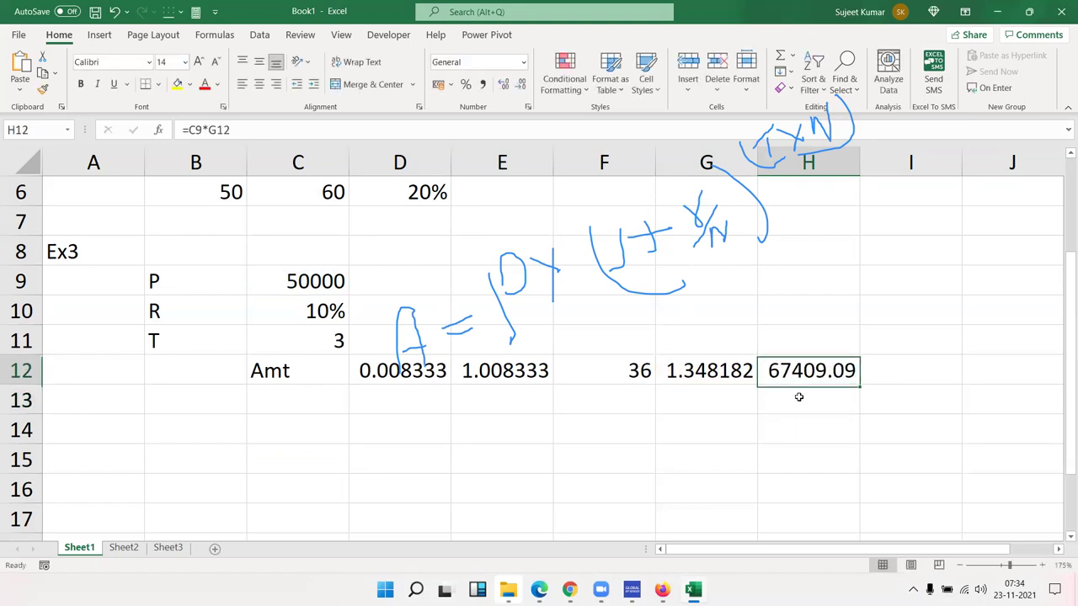
click(896, 196)
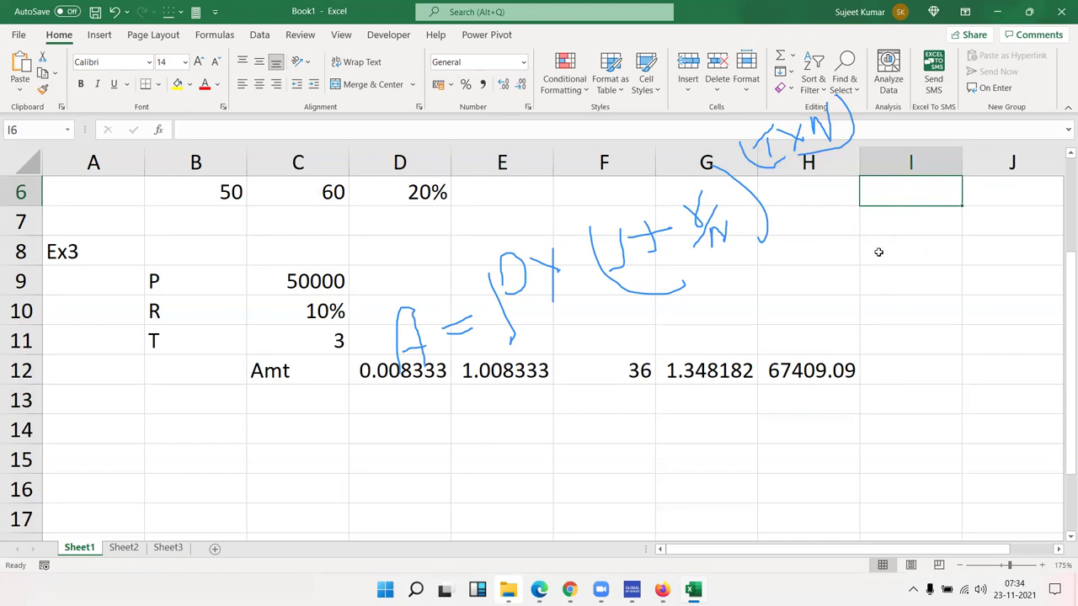
Enter the operators -, +, *, / and ^ one per cell in I6:I10
text(-)
key(Return)
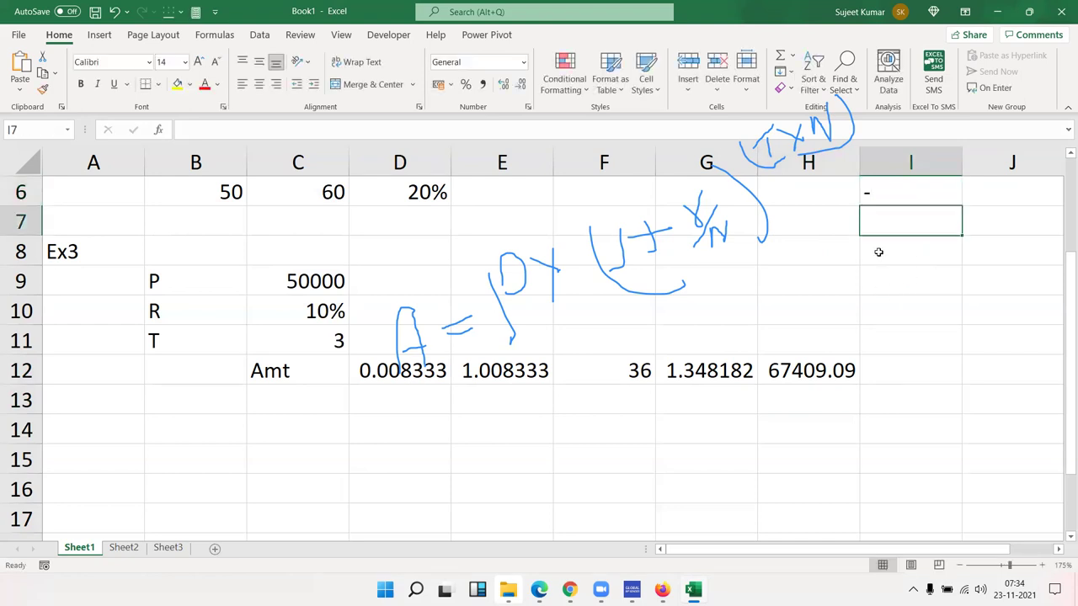
text(+)
key(Return)
text(*)
key(Return)
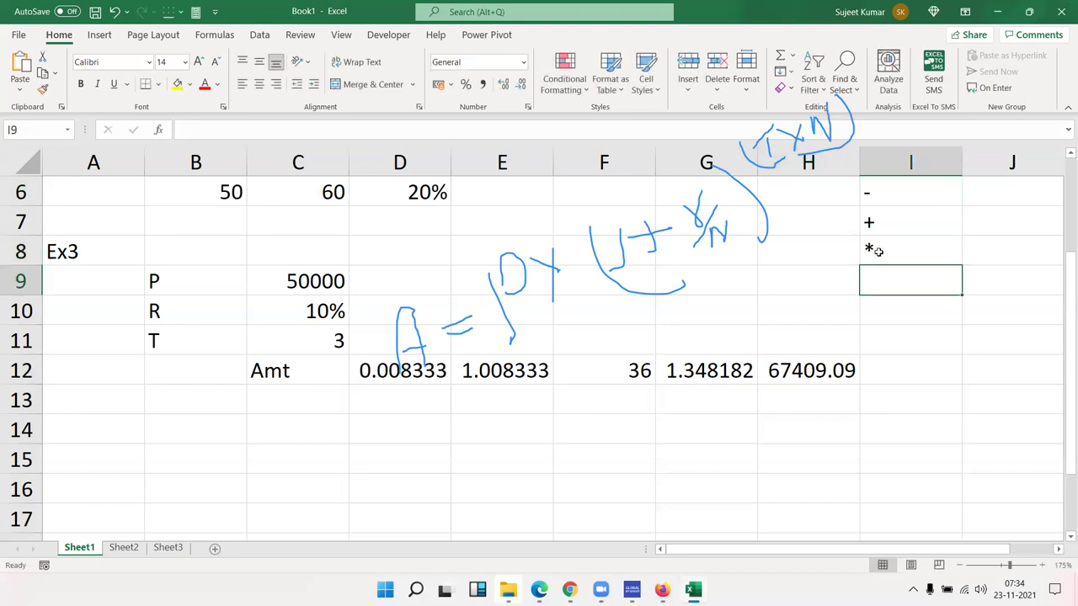
double_click(916, 283)
text(/)
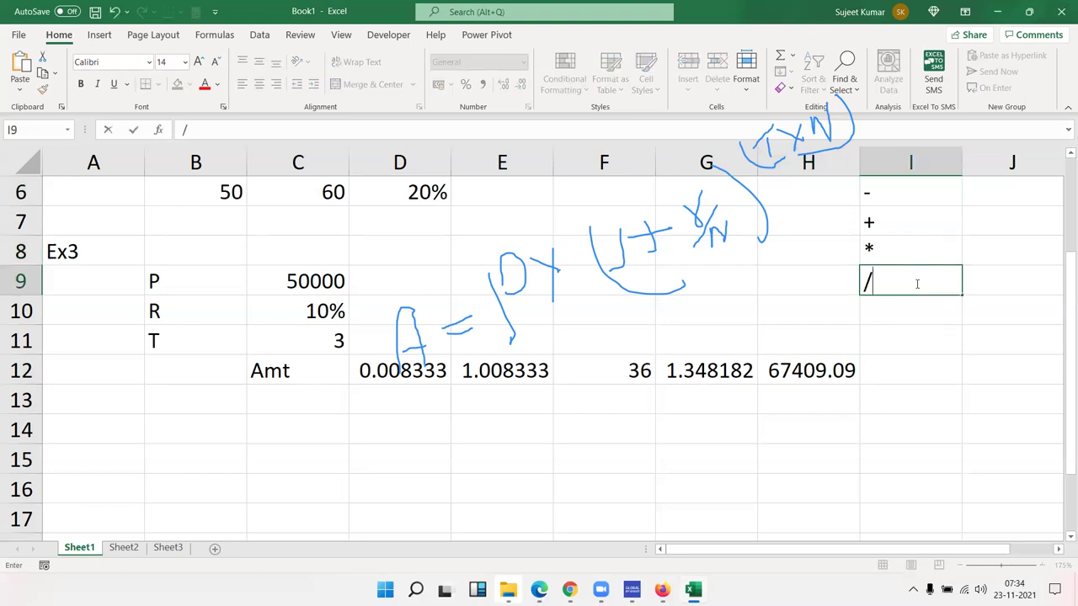
key(Return)
text(^)
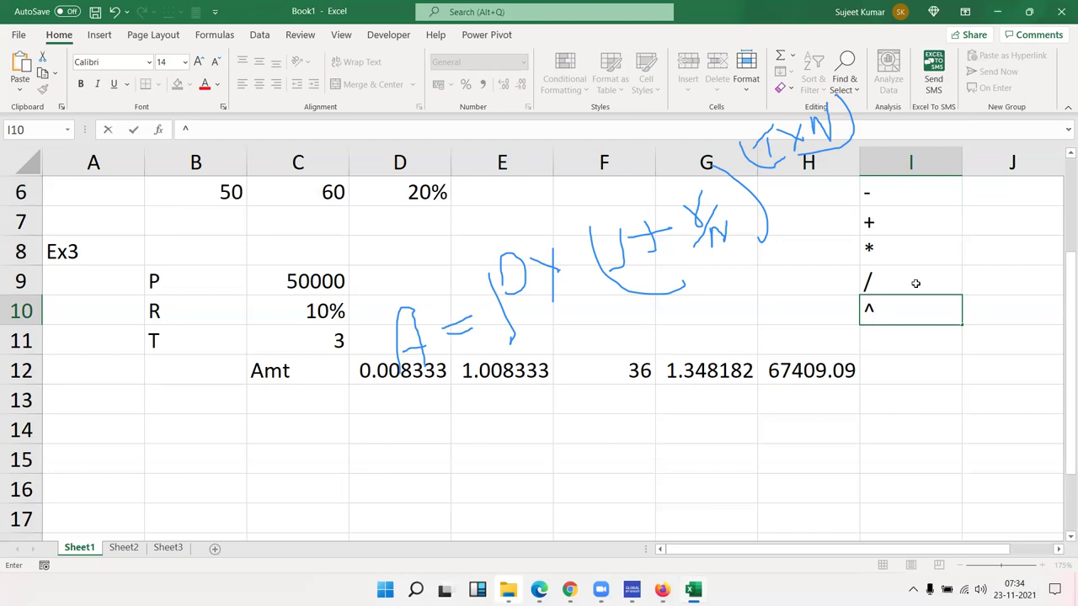
key(Return)
Select over the operator list, then move back to G12 on row 12
key(Up)
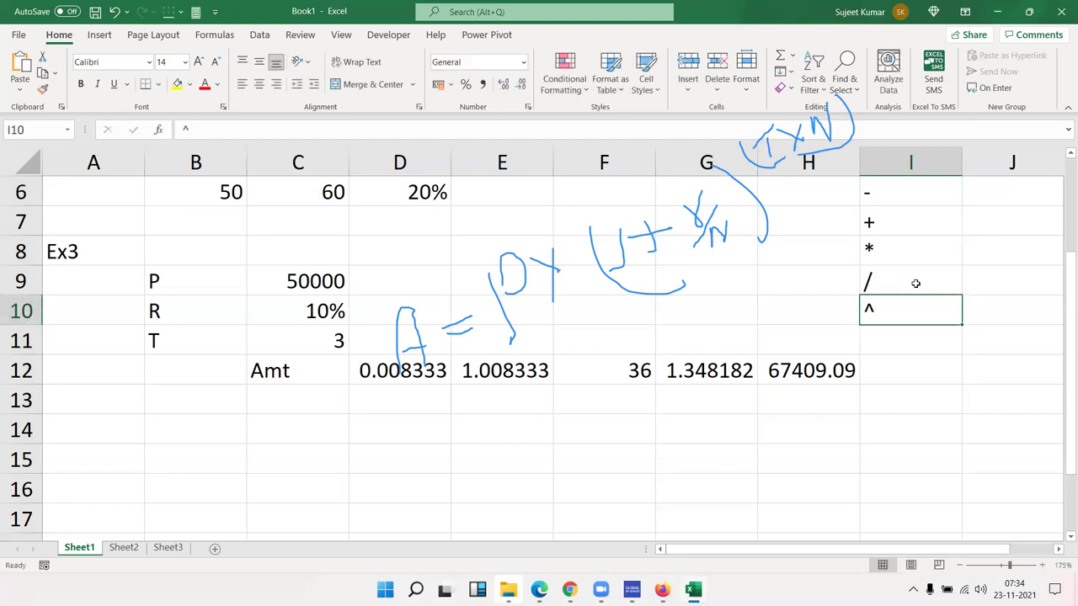
key(shift+Up)
key(shift+Up)
key(shift+Up)
key(shift+Up)
key(shift+Down)
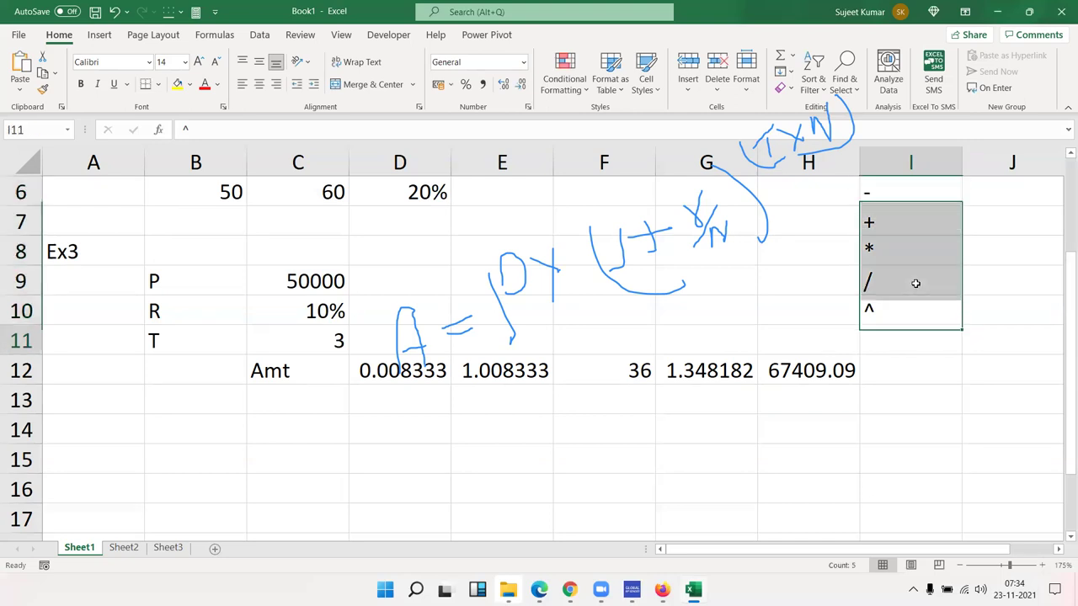
key(Down)
key(Up)
key(Up)
key(Up)
key(Up)
key(Up)
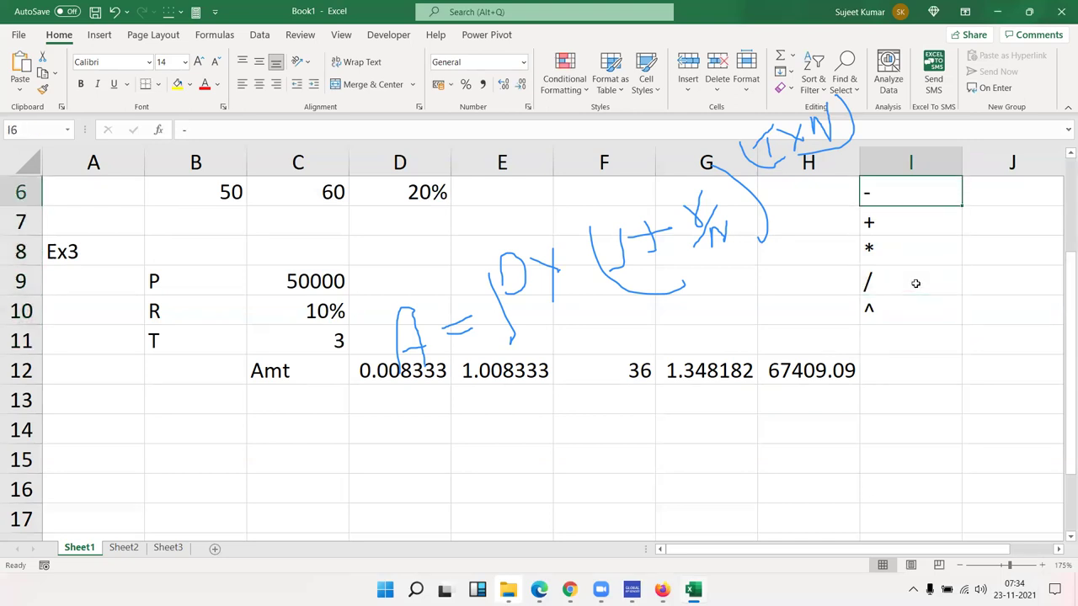
key(Down)
key(Down)
key(Down)
key(Down)
key(Down)
key(Down)
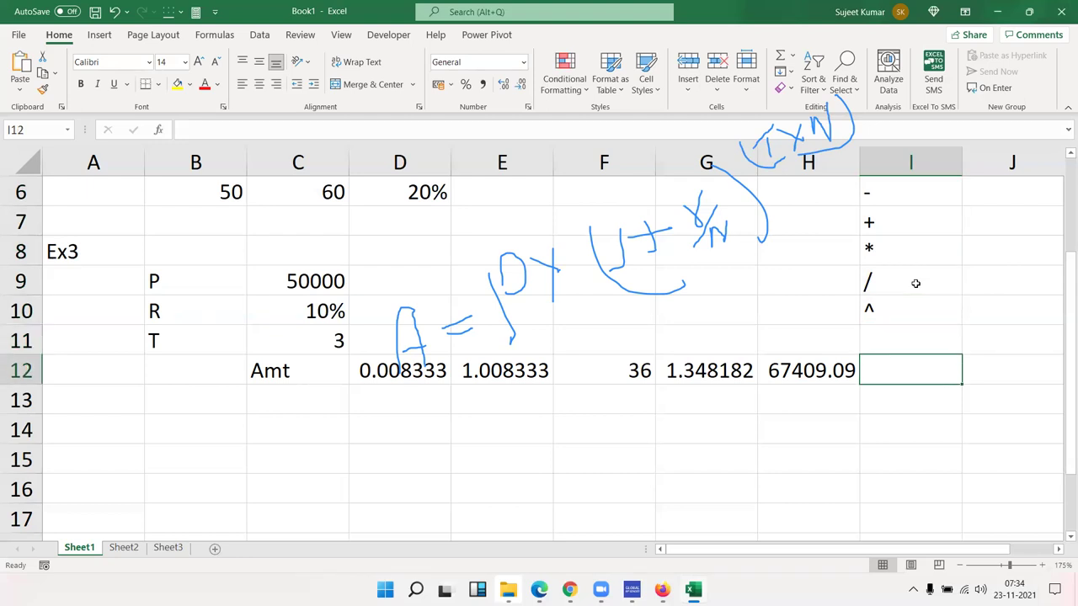
key(Left)
key(Left)
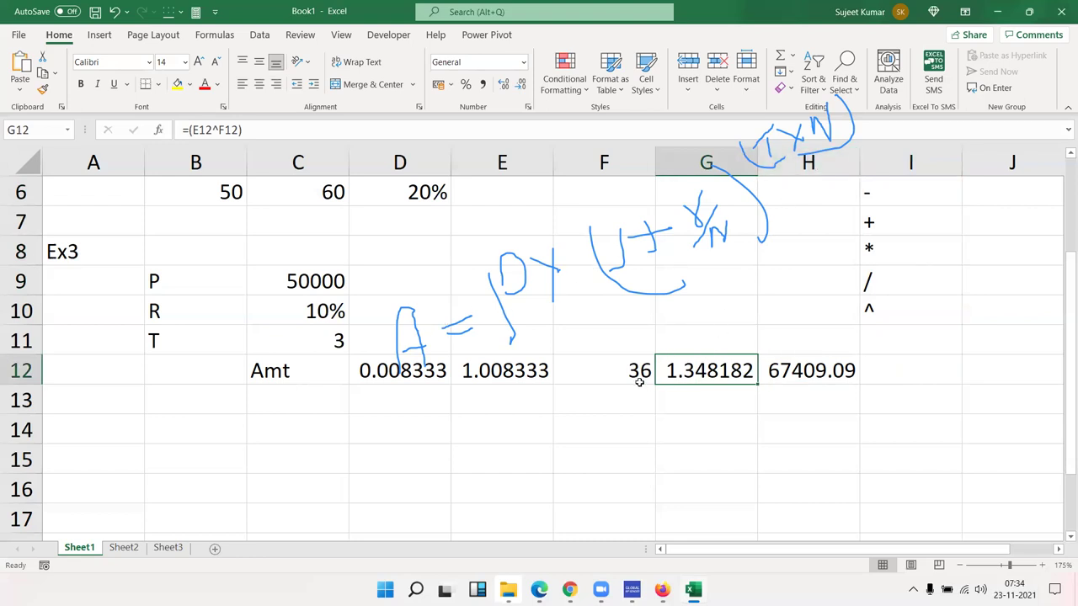
Review the row-12 helper cells and copy the C10/12 expression from D12
click(603, 376)
click(526, 374)
drag(417, 376, 818, 387)
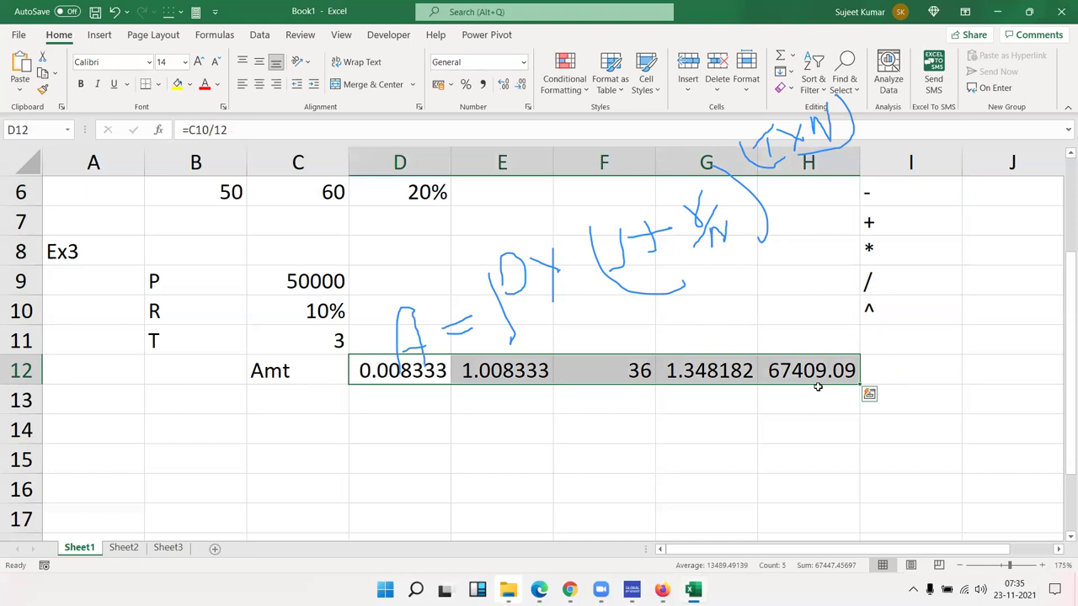
double_click(421, 377)
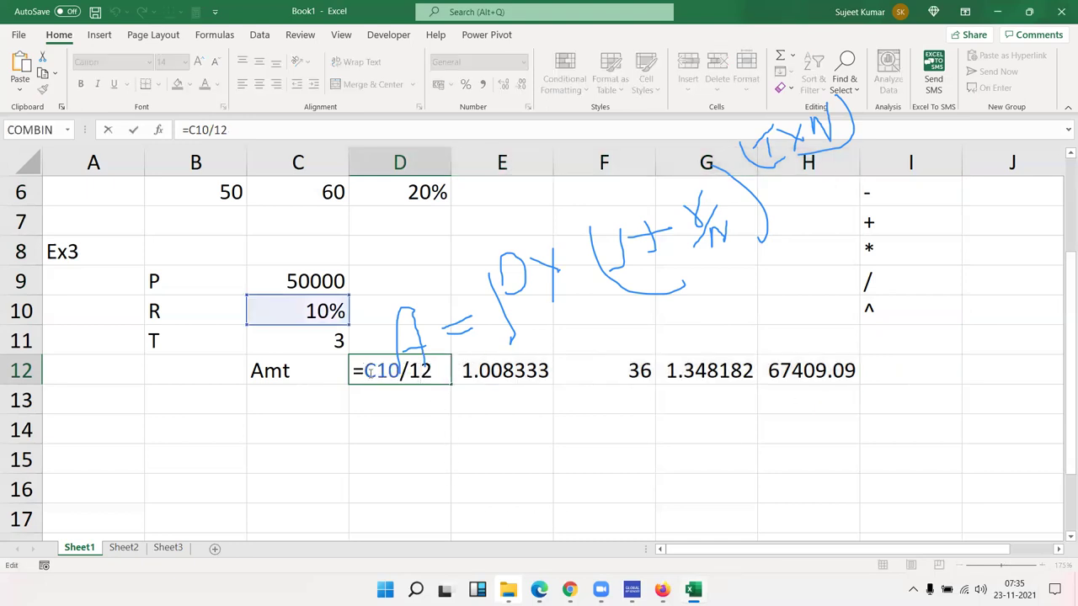
drag(364, 372, 435, 371)
key(ctrl+c)
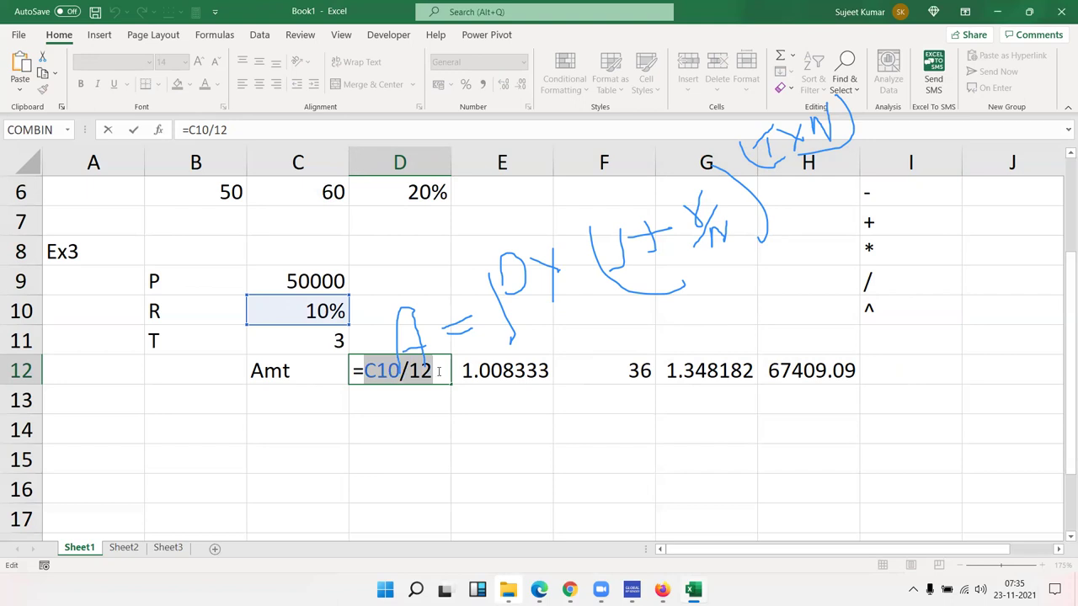
key(Escape)
Try substituting the rate expression into E12, then recopy C10/12 from D12
double_click(489, 377)
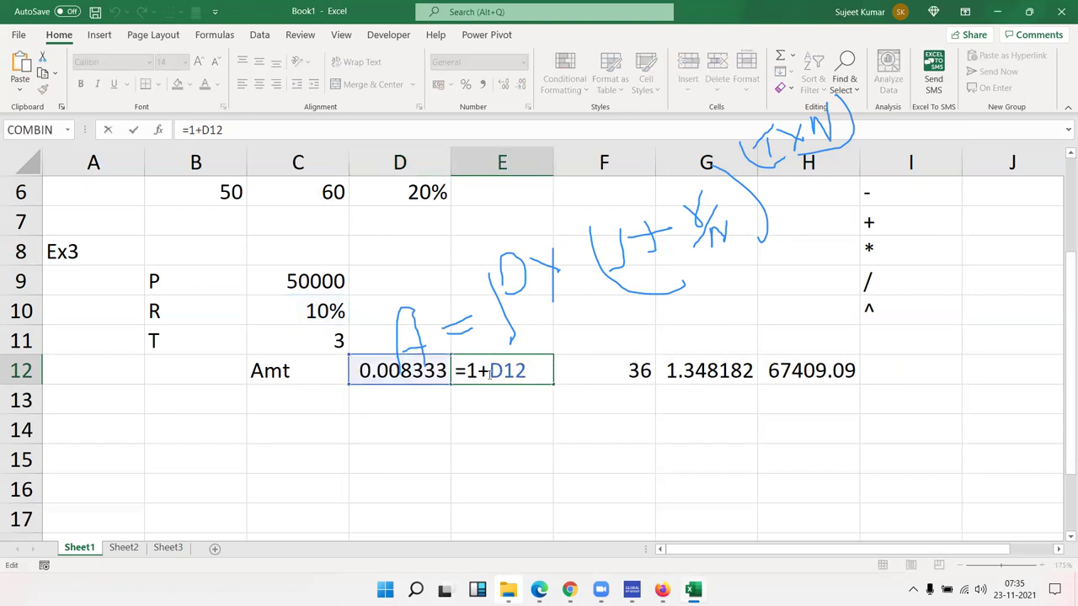
drag(489, 371, 527, 371)
text(()
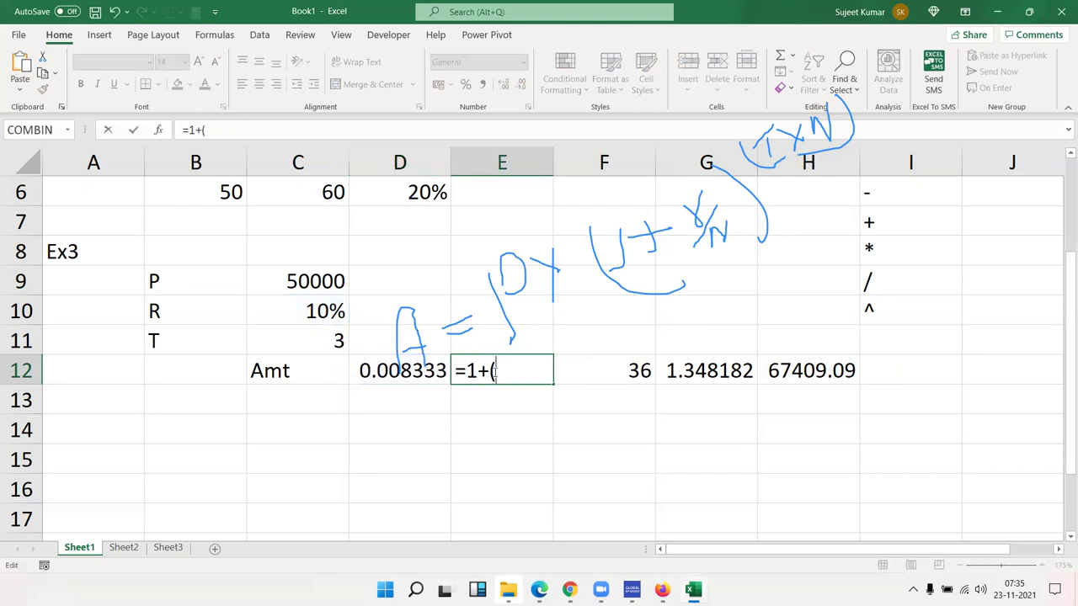
key(ctrl+v)
text())
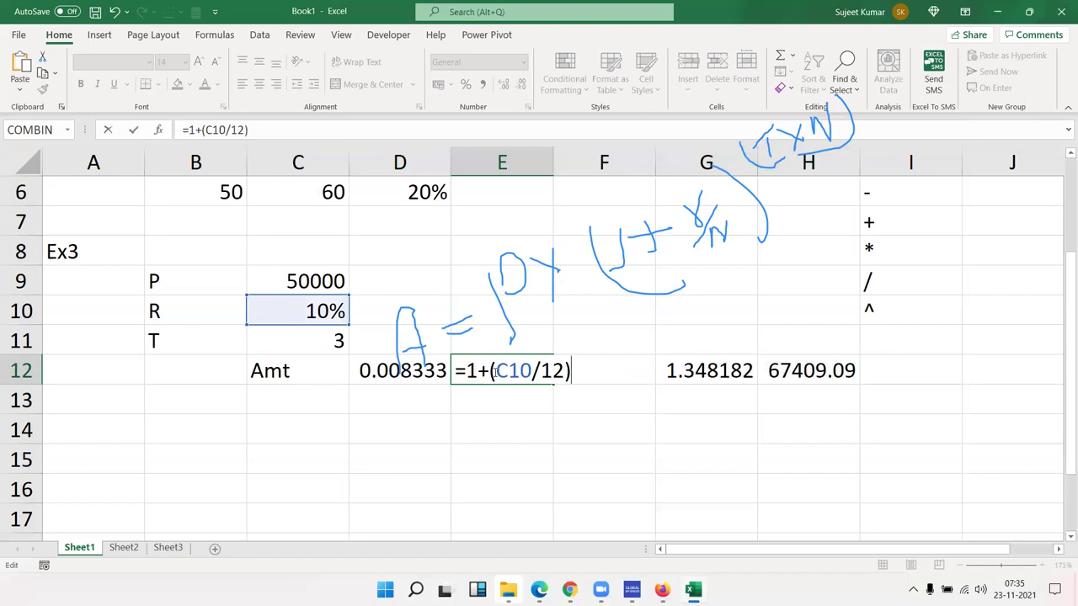
key(Escape)
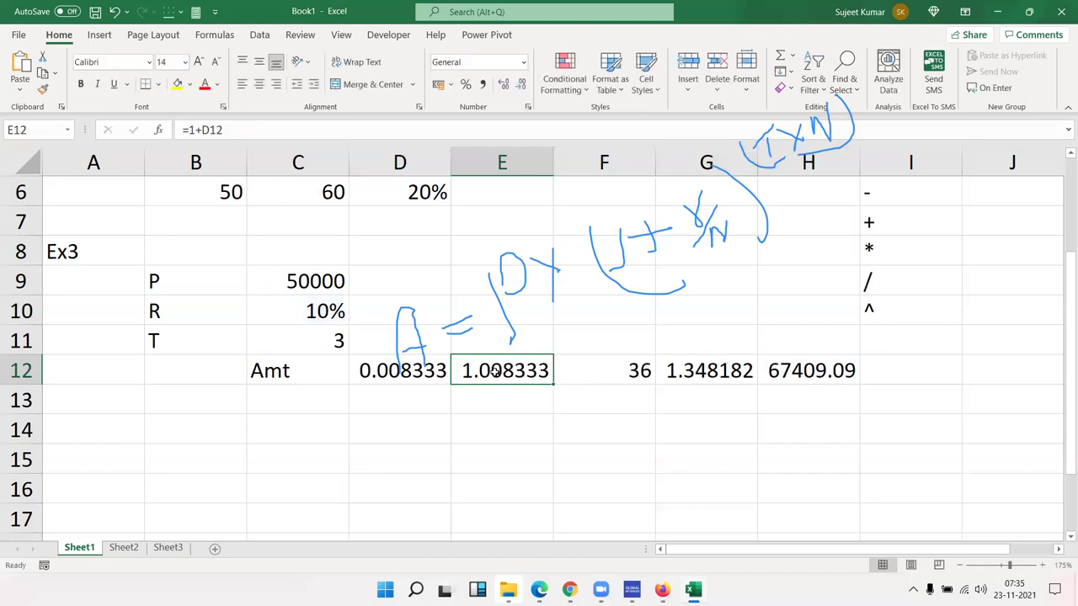
double_click(496, 371)
drag(489, 371, 527, 372)
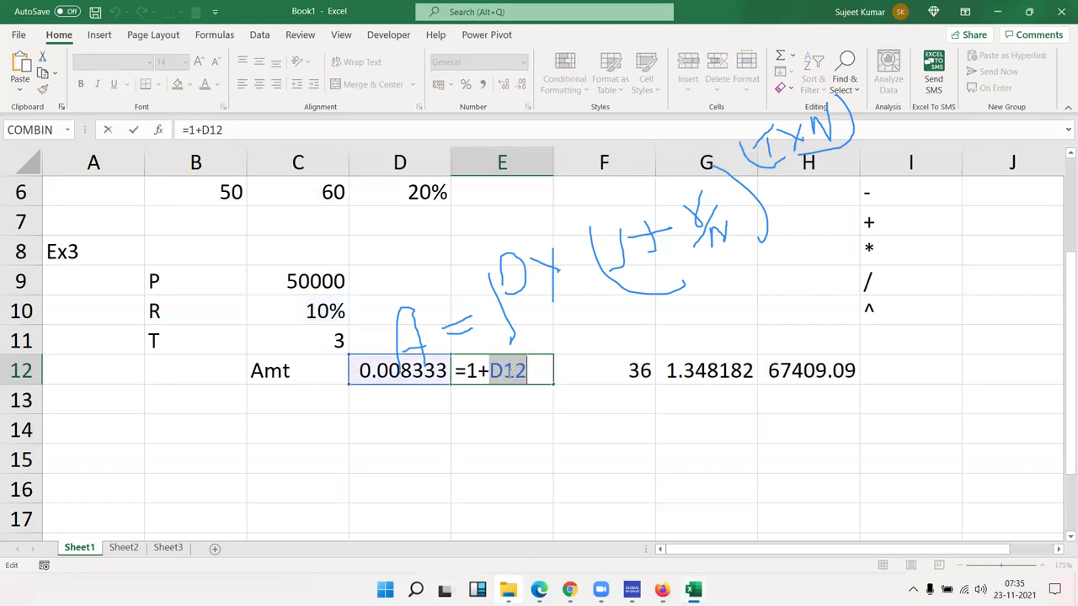
key(Escape)
double_click(409, 371)
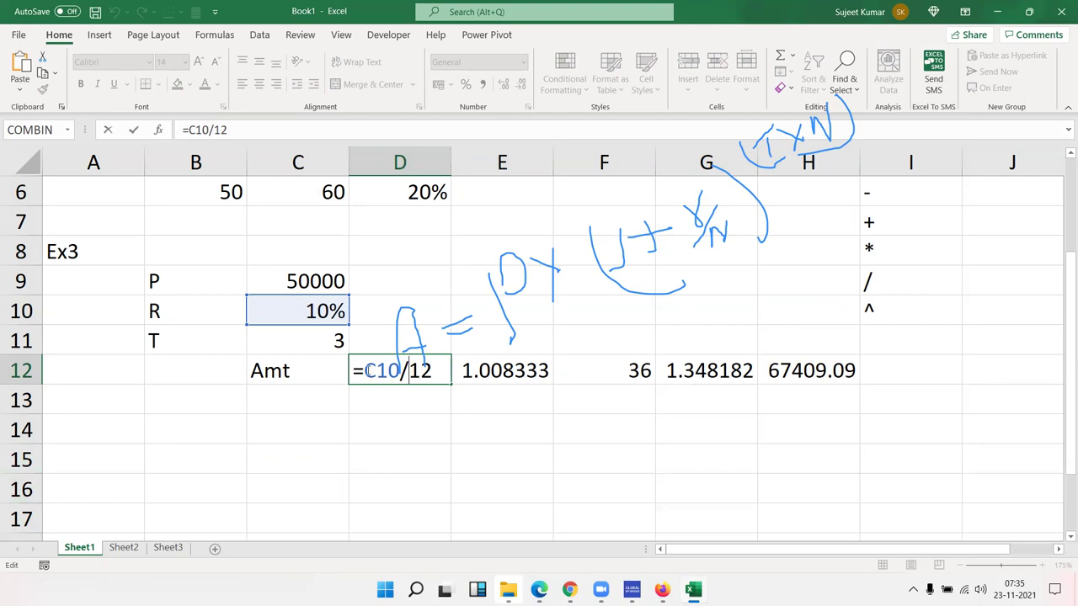
double_click(373, 373)
drag(430, 372, 433, 372)
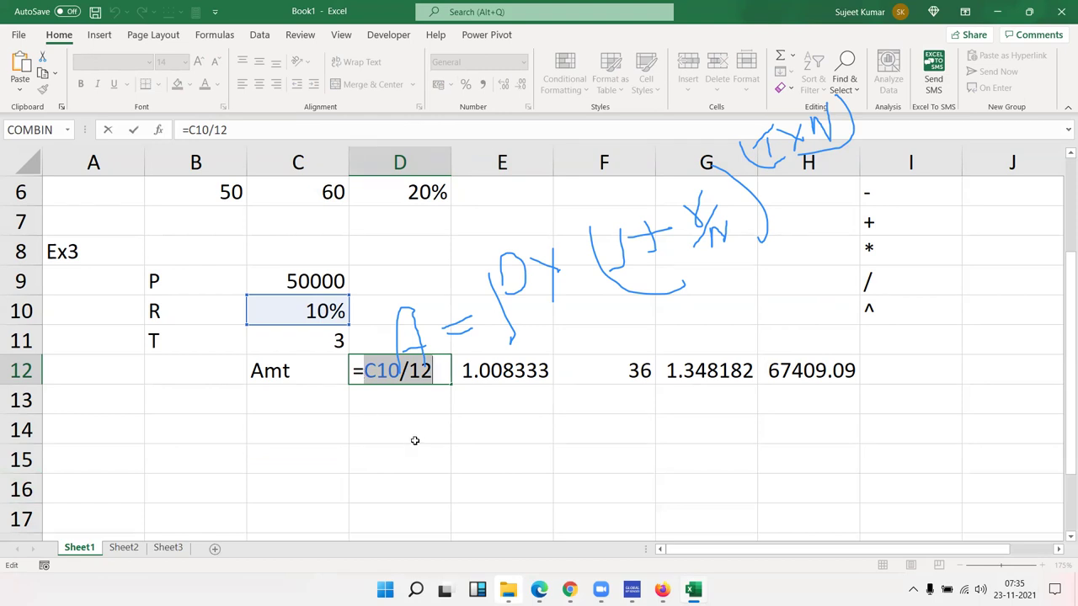
key(ctrl+Return)
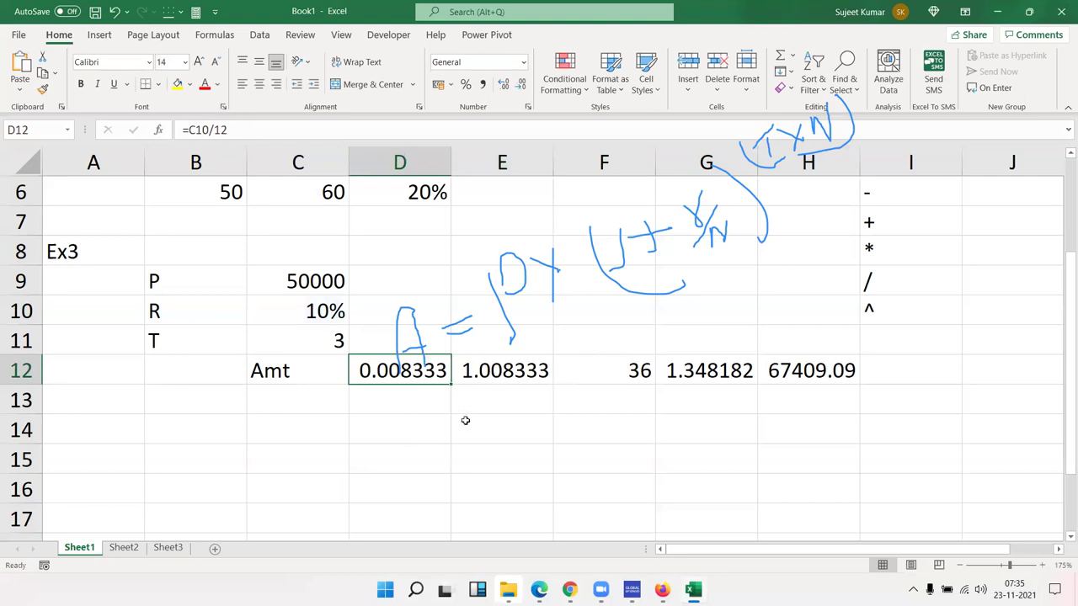
Rewrite E12 as =1+(C10/12) so it no longer depends on D12
double_click(486, 376)
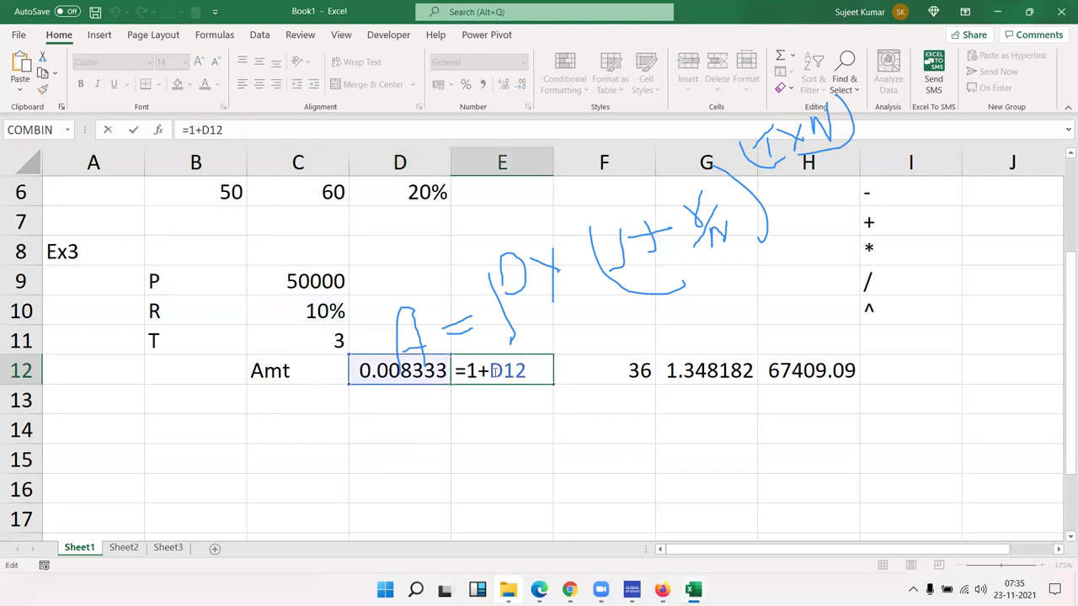
key(shift+End)
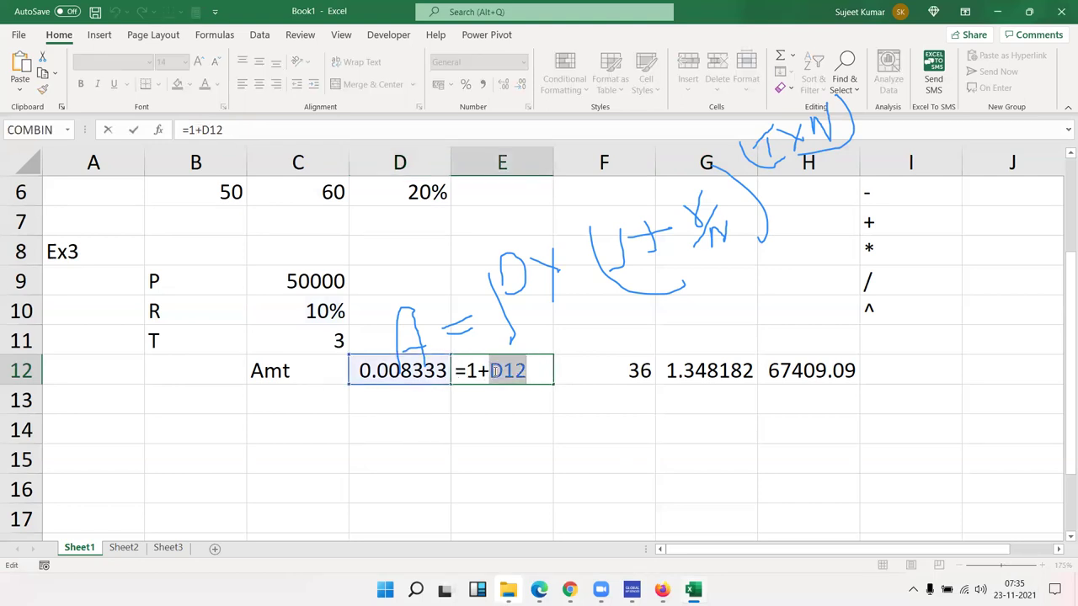
text(())
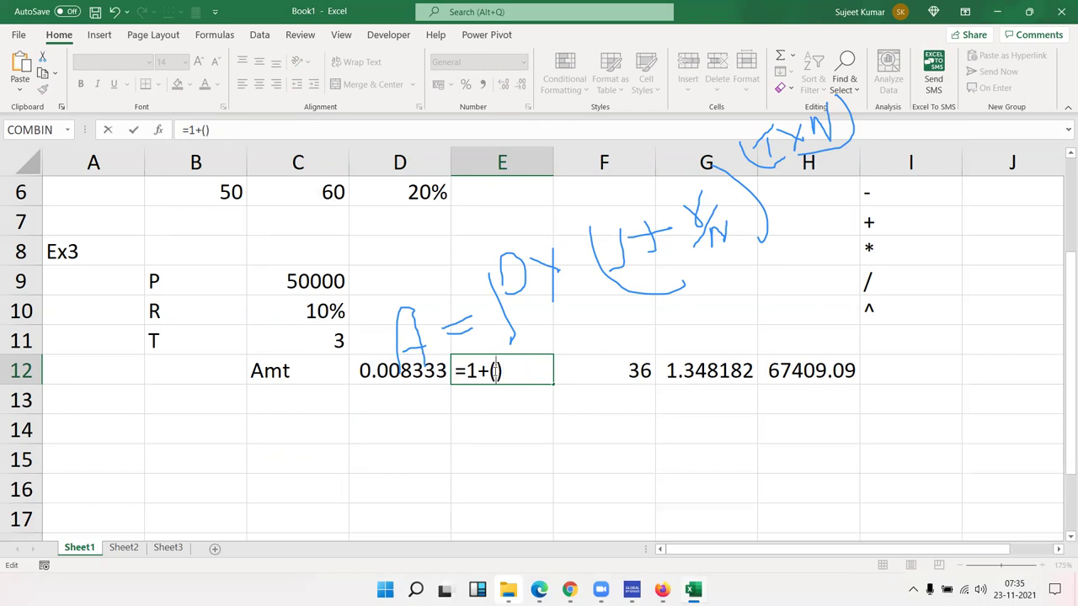
click(299, 310)
text(/12)
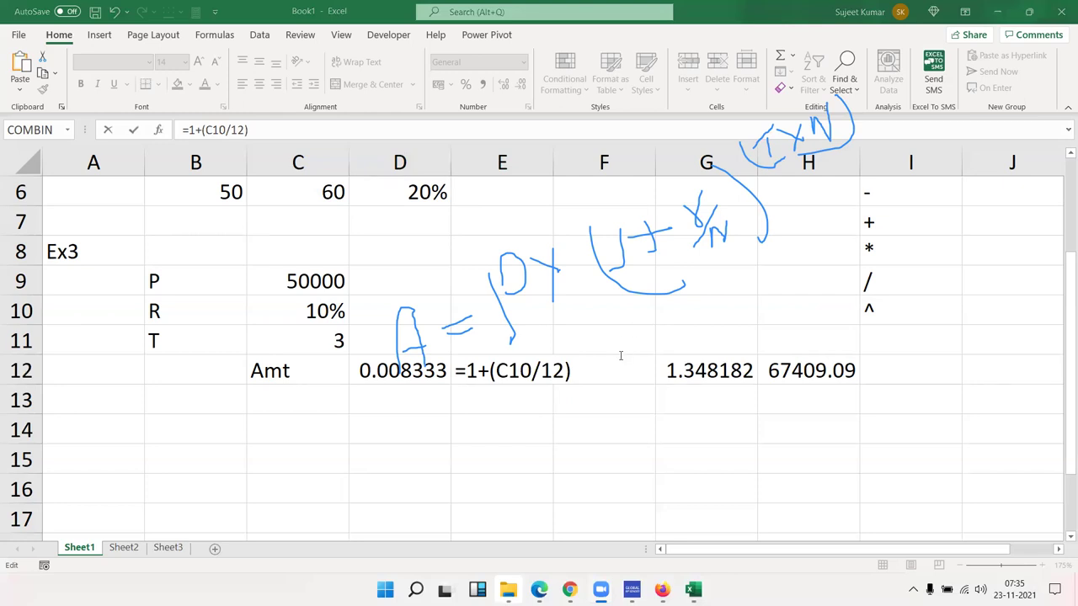
click(592, 372)
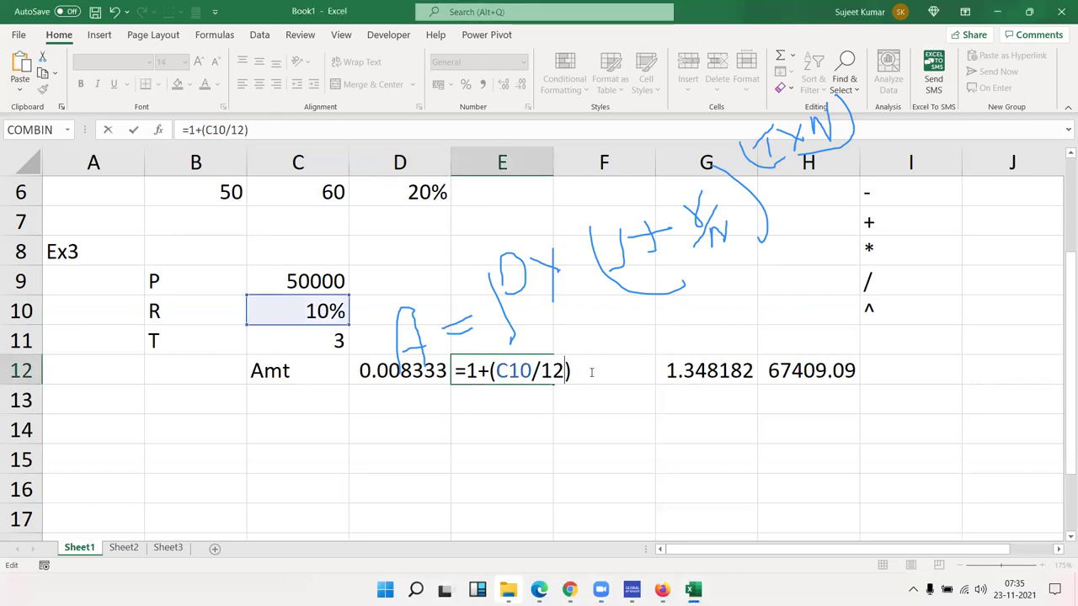
key(Return)
key(Up)
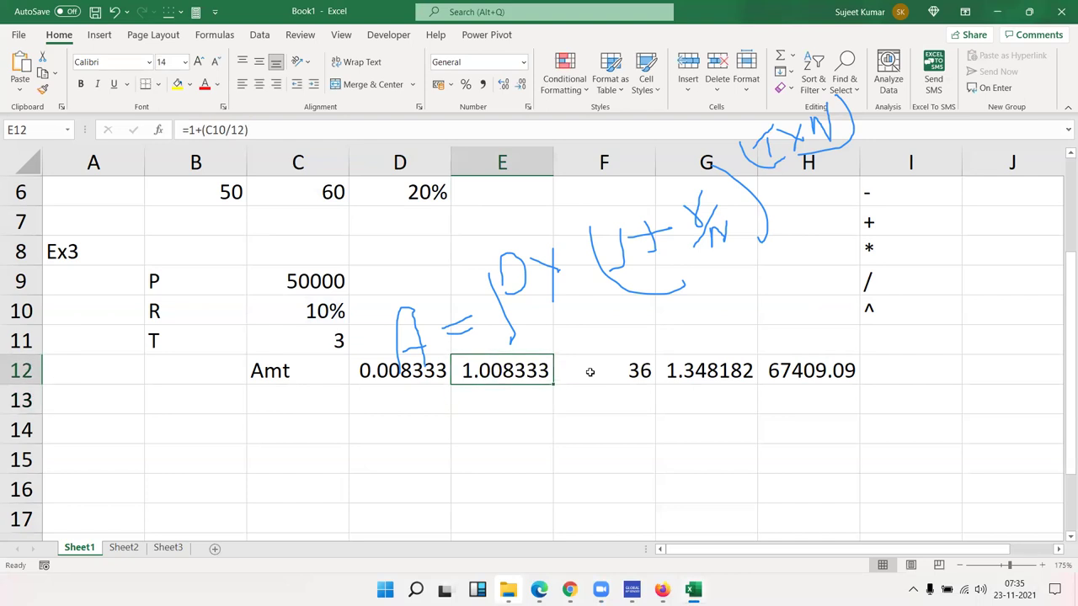
double_click(499, 376)
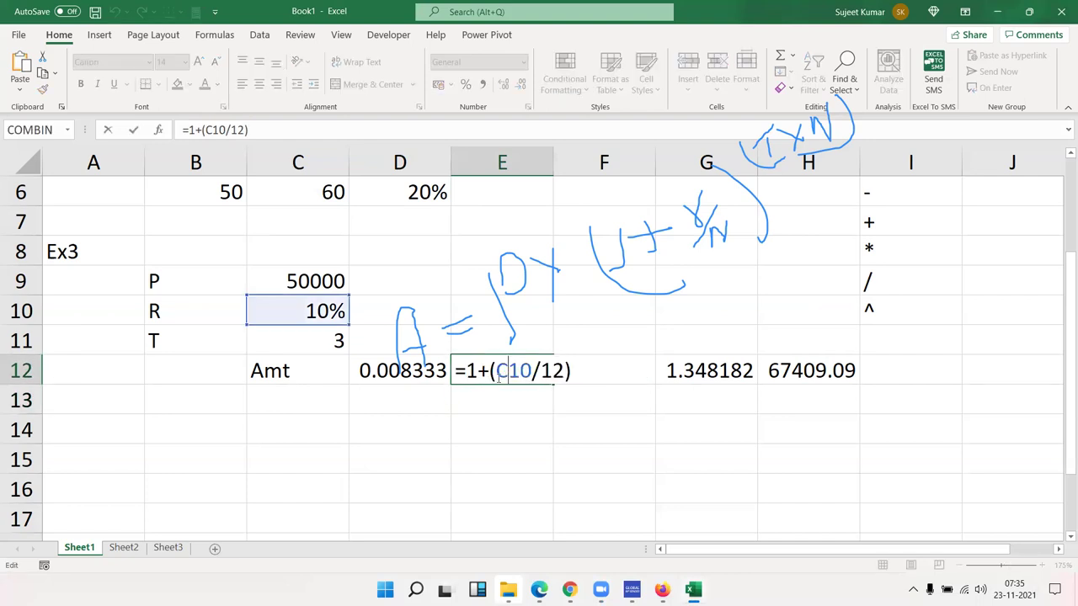
Clear D12 and copy the 1+(C10/12) expression from E12
click(425, 379)
key(Delete)
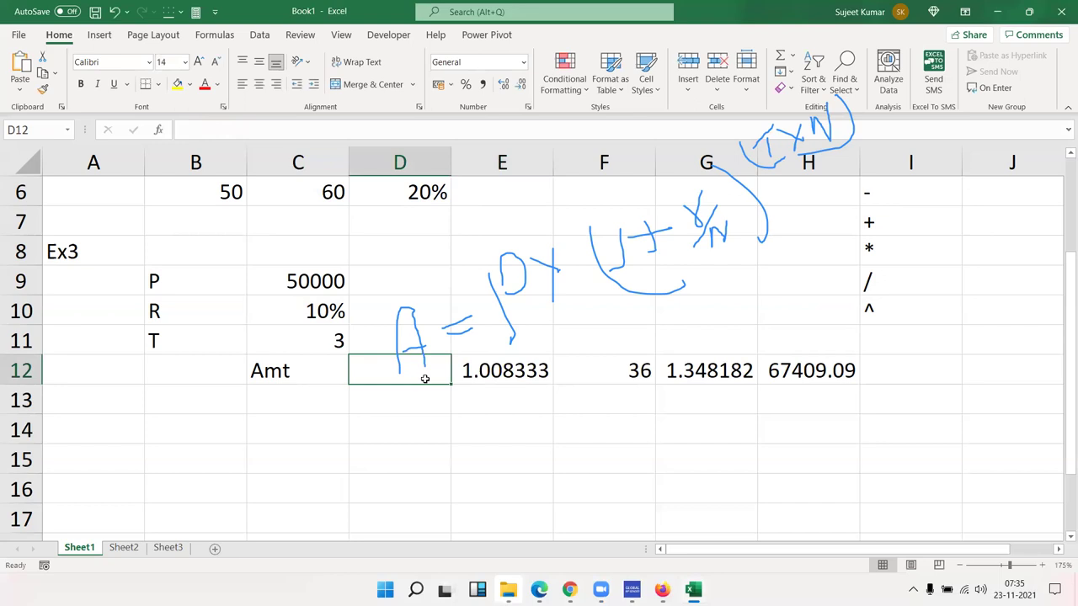
key(Right)
double_click(469, 372)
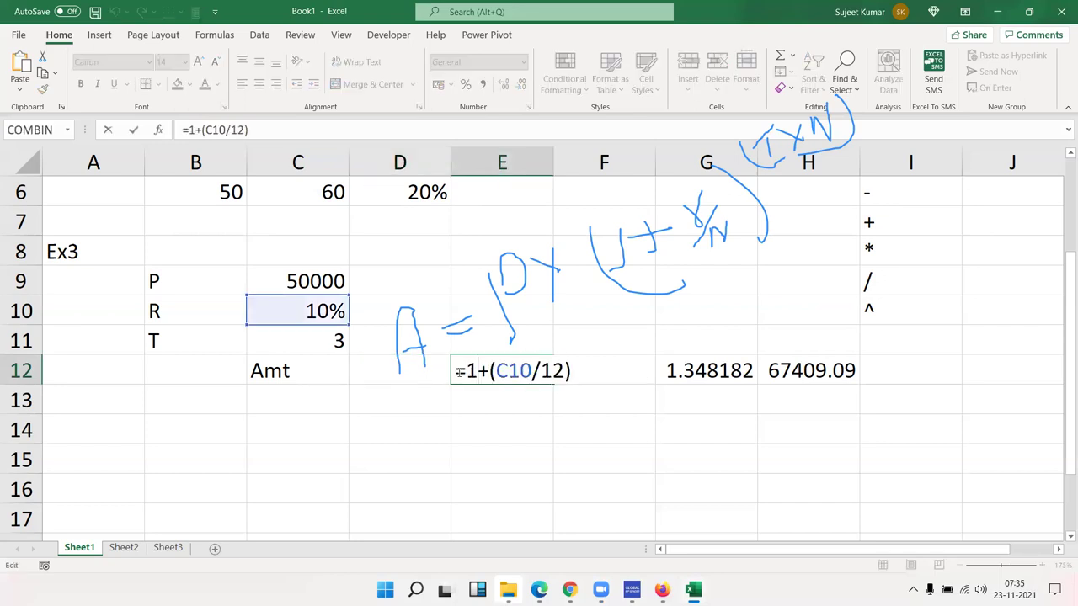
drag(465, 371, 581, 377)
key(Escape)
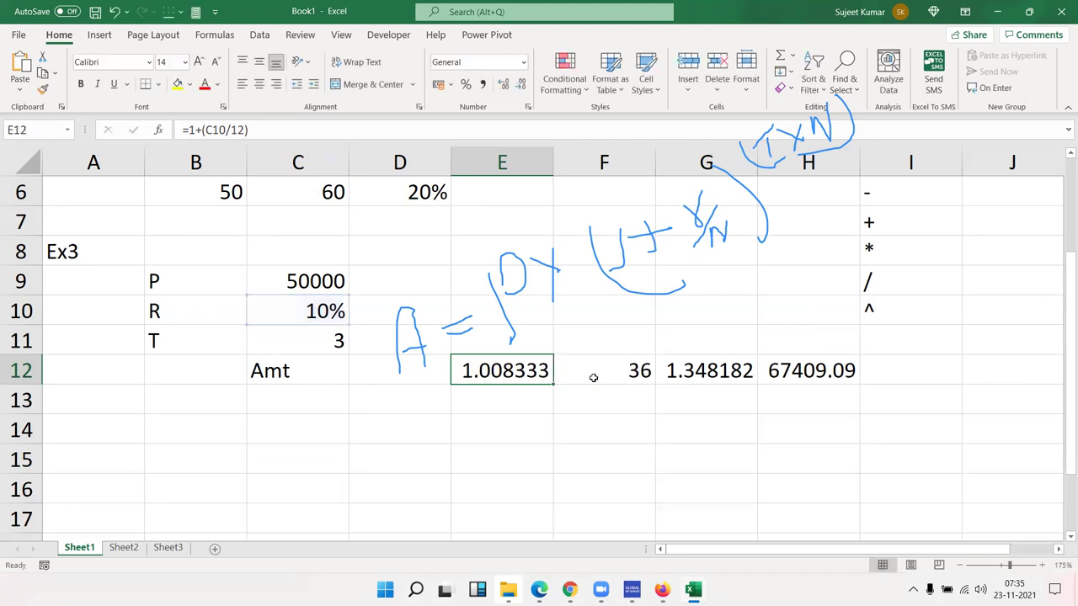
Change G12 to =((1+(C10/12))^F12) and clear E12
double_click(692, 374)
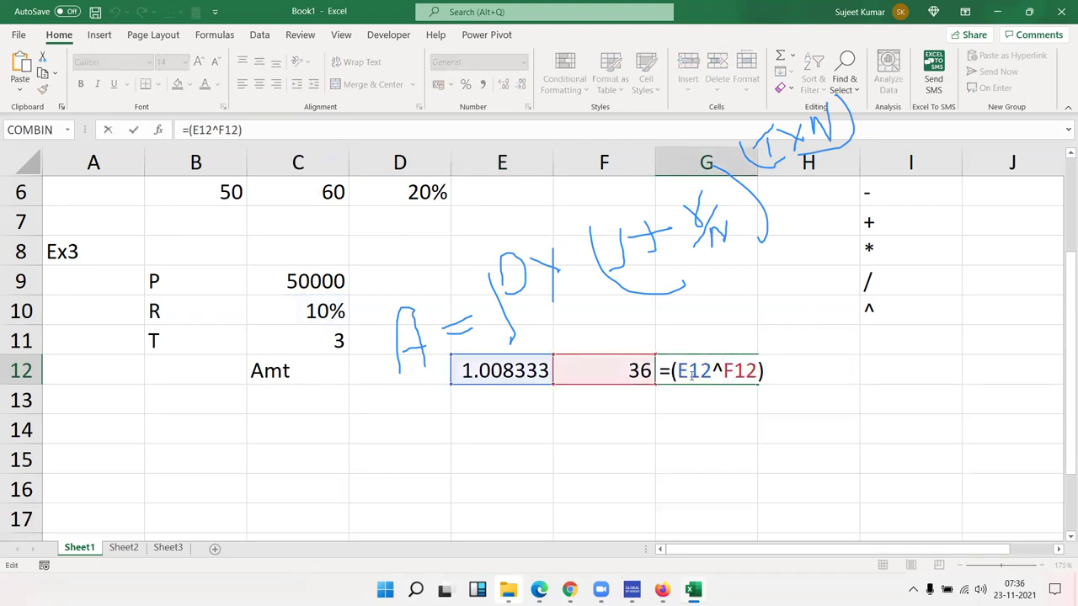
double_click(692, 374)
text(())
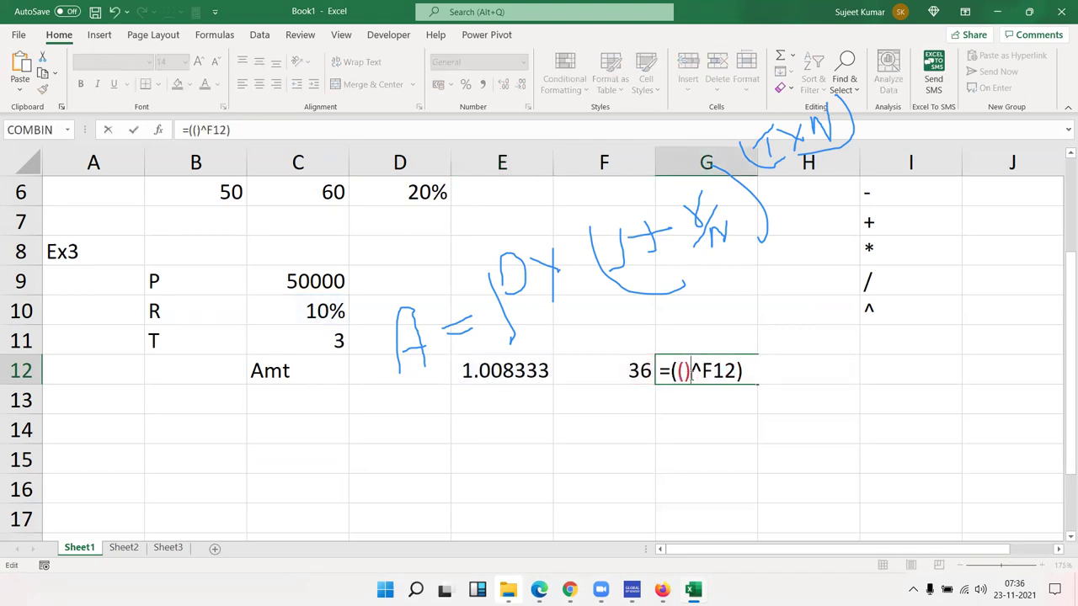
text(1+(C10/12))
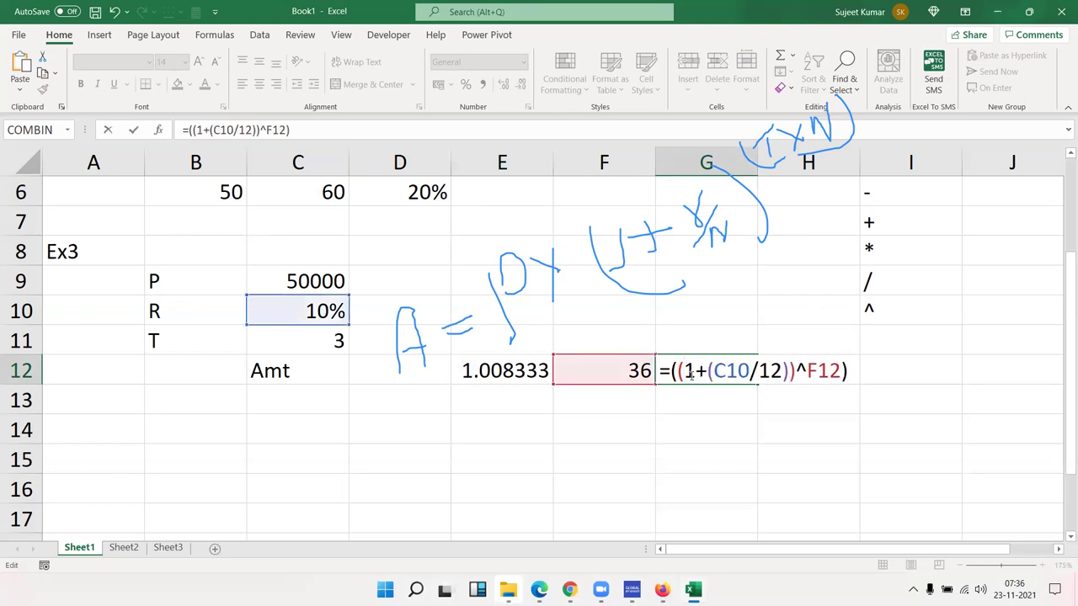
key(Return)
key(Up)
key(Left)
key(Left)
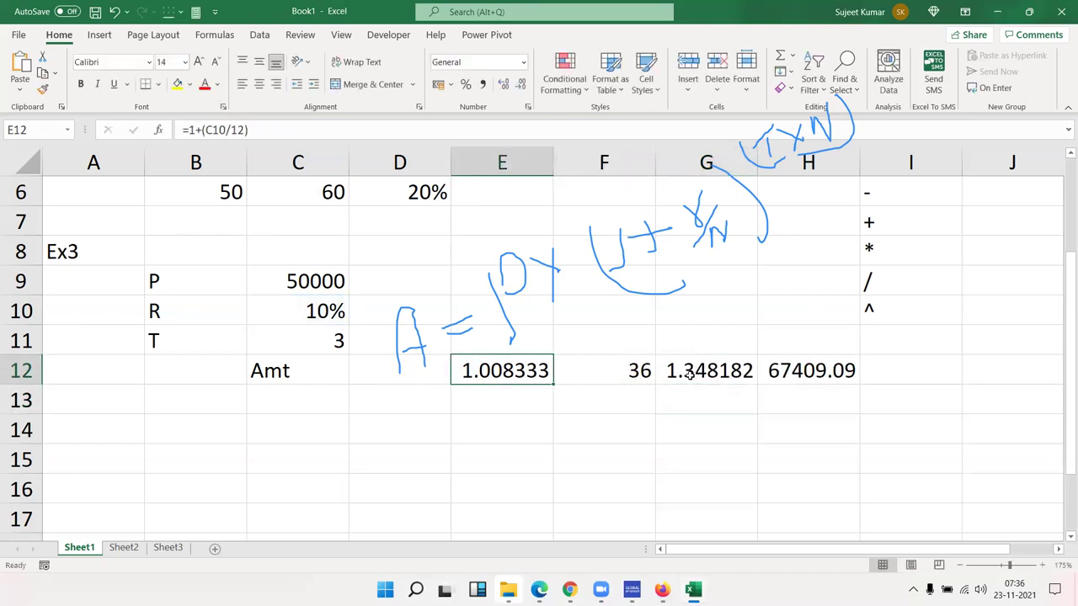
key(Delete)
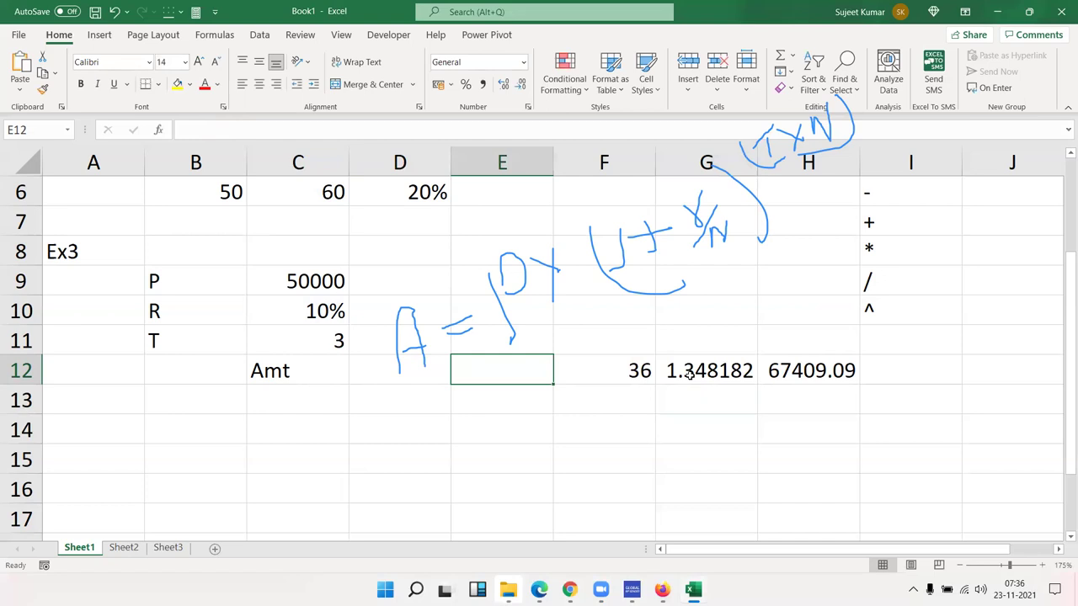
Replace the F12 reference in G12's growth-factor formula with (C11*12) and clear helper cell F12
key(Right)
double_click(621, 363)
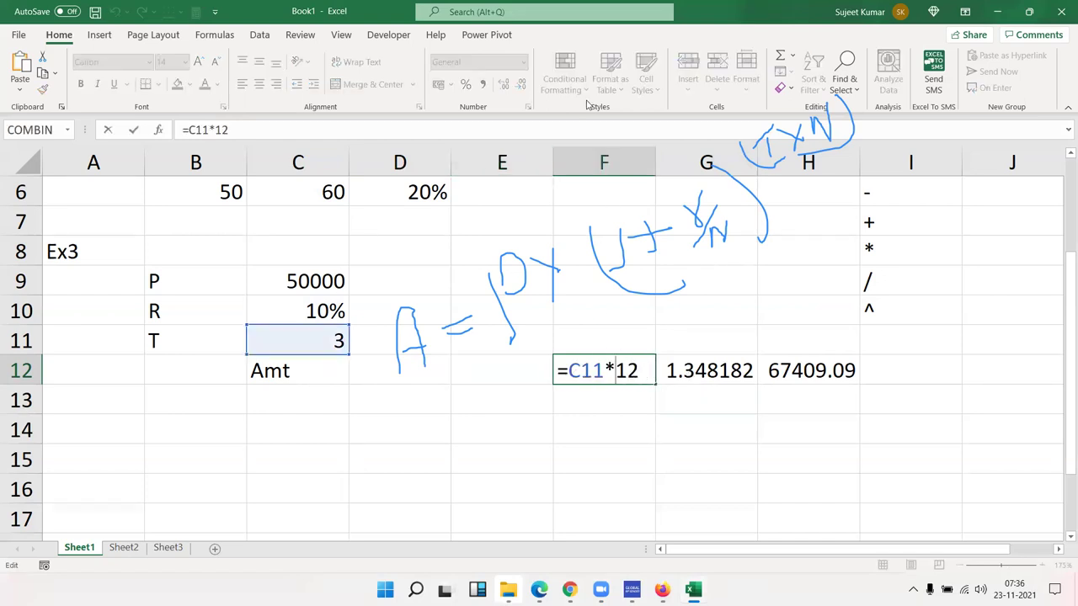
drag(568, 371, 650, 370)
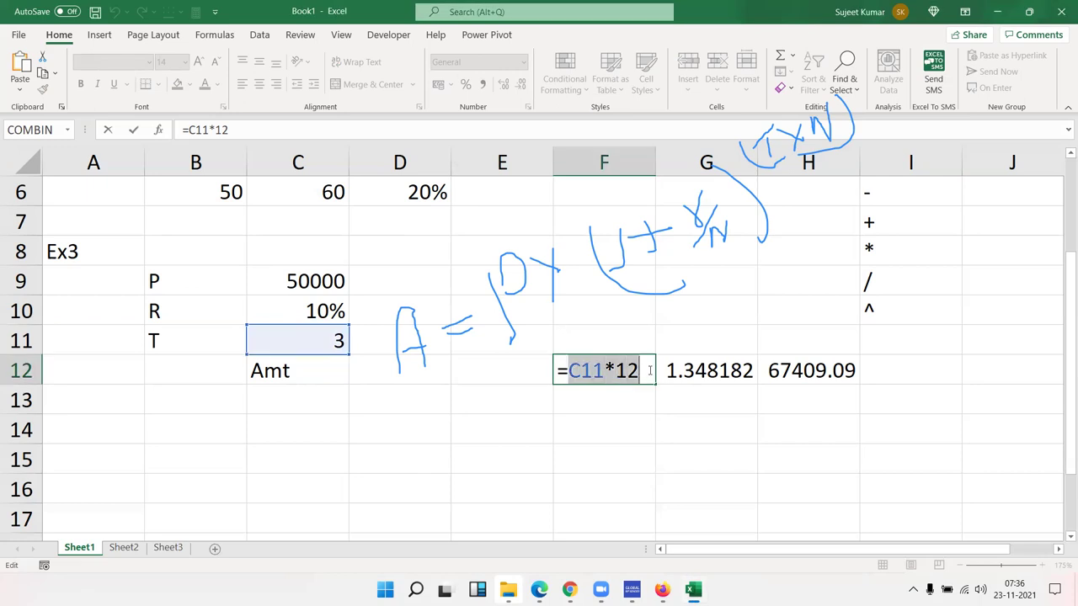
key(Escape)
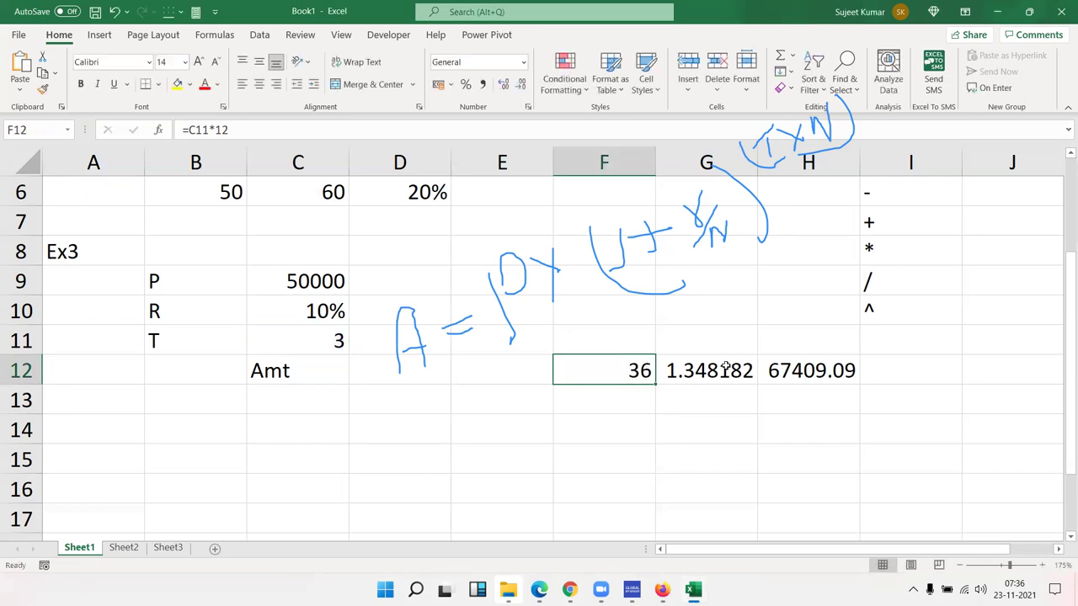
double_click(707, 371)
double_click(819, 371)
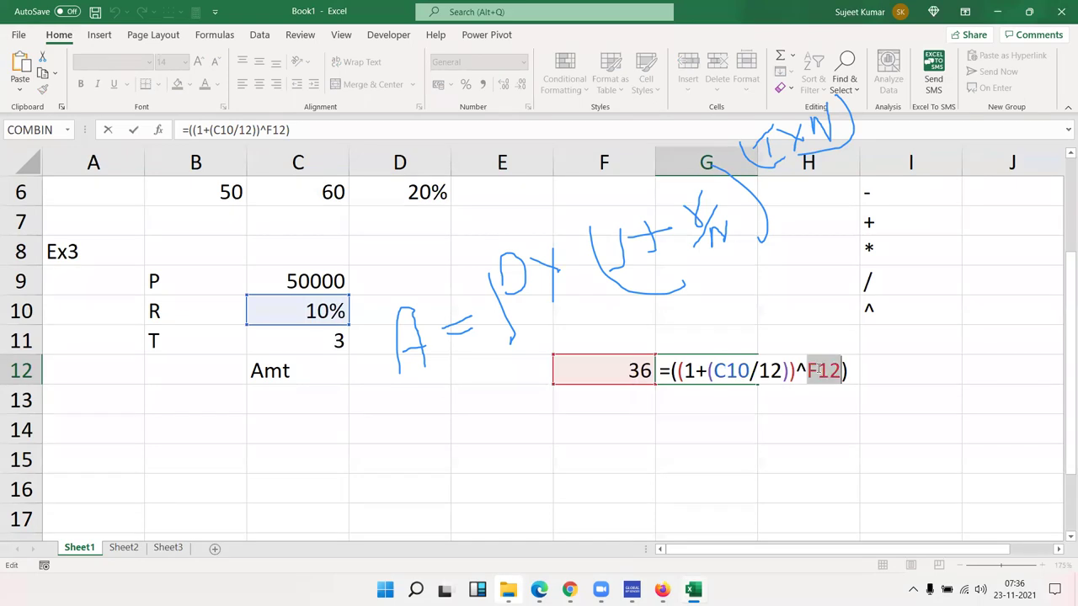
text(()
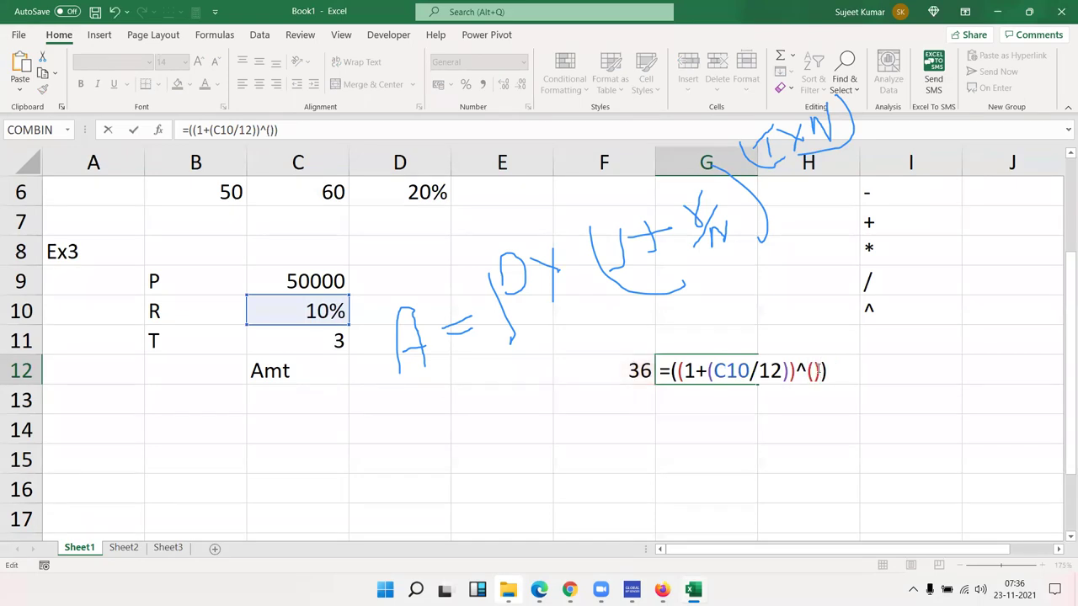
text(C11*12)
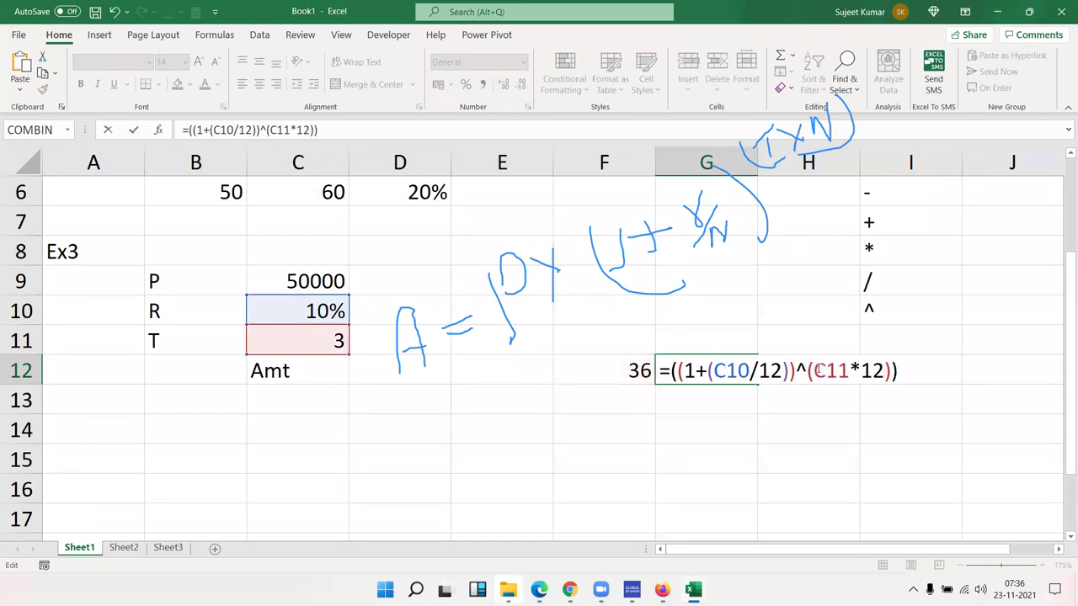
key(Return)
key(Up)
key(Left)
key(Delete)
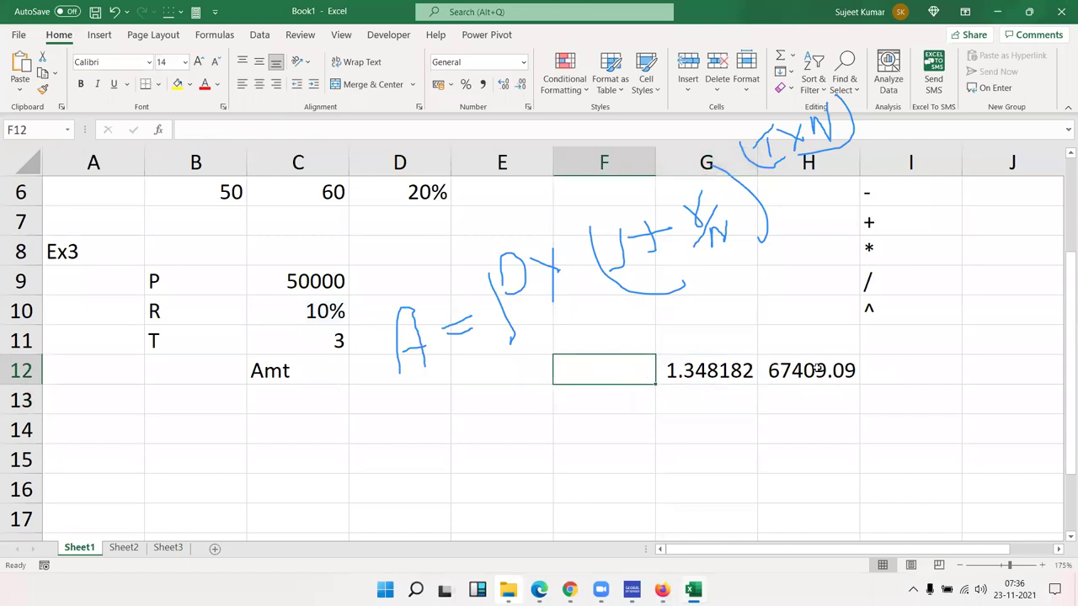
key(Right)
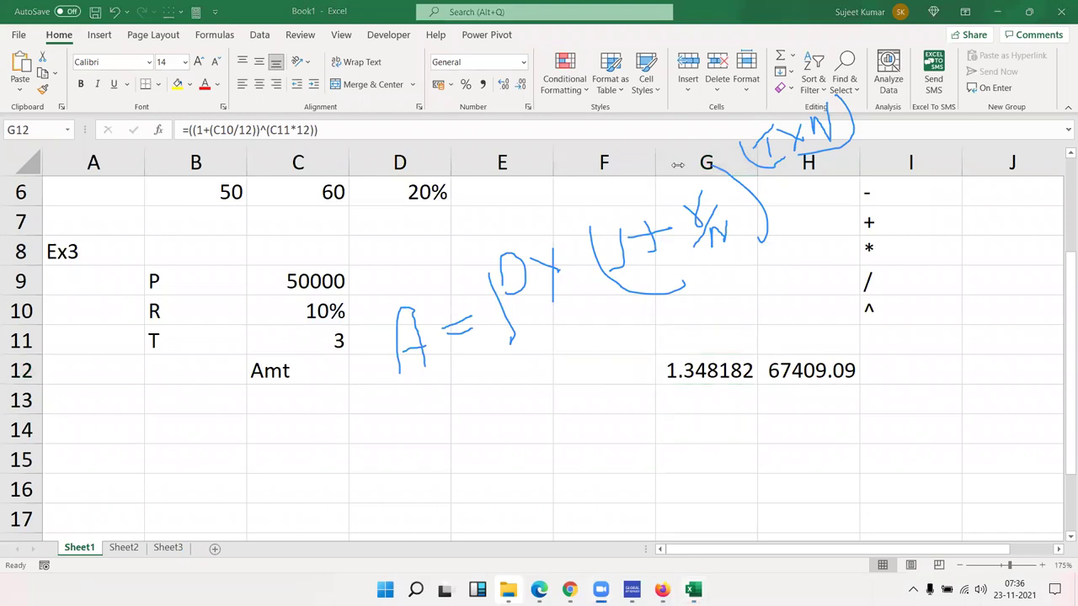
Substitute G12's expression into H12 to get =C9*(((1+(C10/12))^(C11*12))), then clear G12
double_click(712, 378)
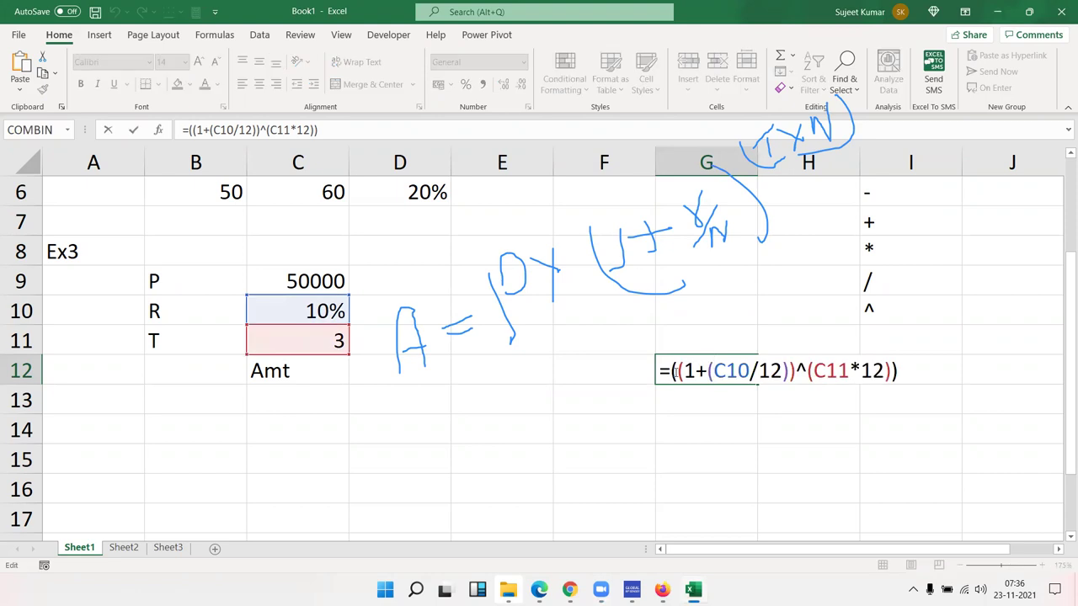
drag(673, 370, 969, 376)
key(ctrl+c)
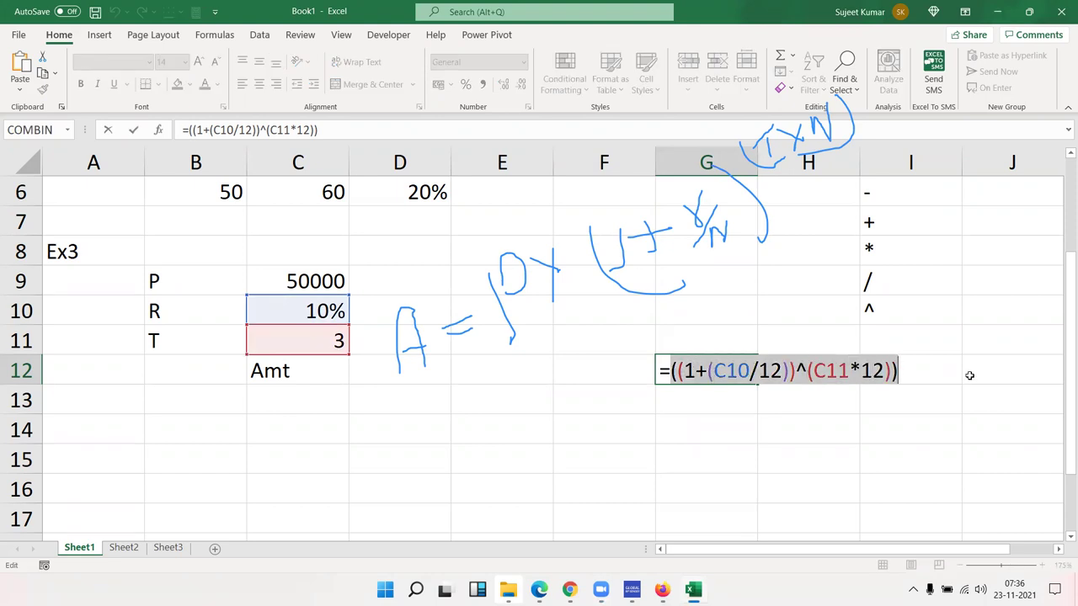
key(Escape)
double_click(800, 370)
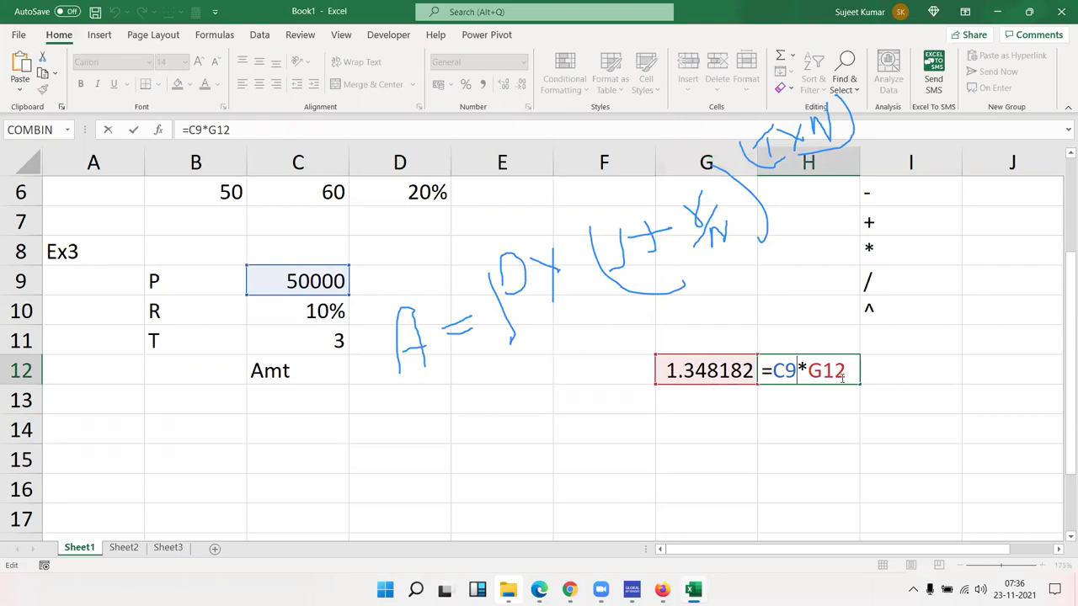
double_click(841, 376)
text(())
key(Left)
key(ctrl+v)
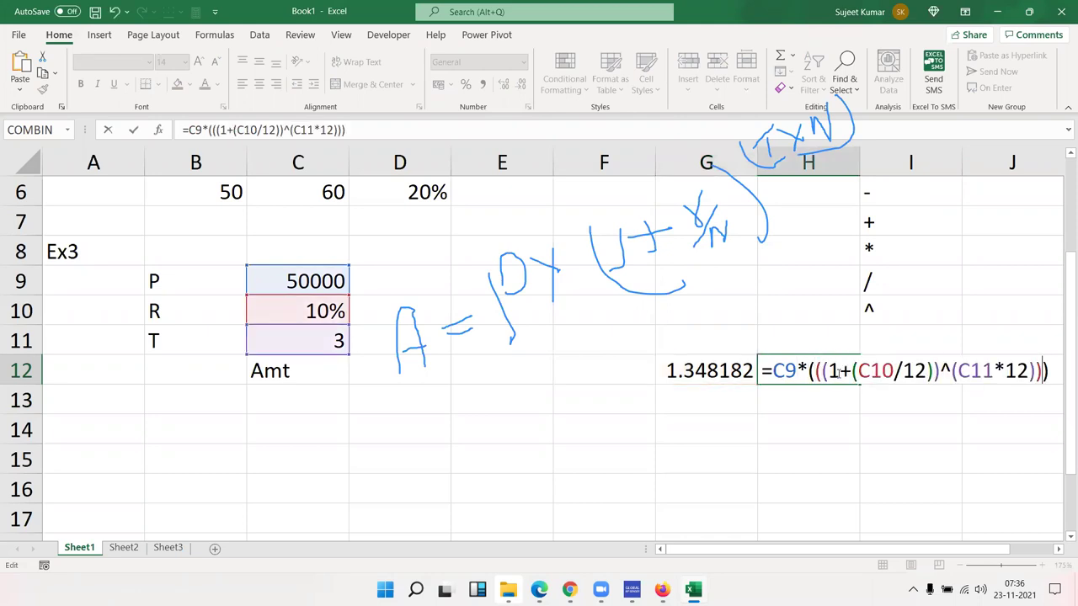
key(Return)
key(Up)
key(Left)
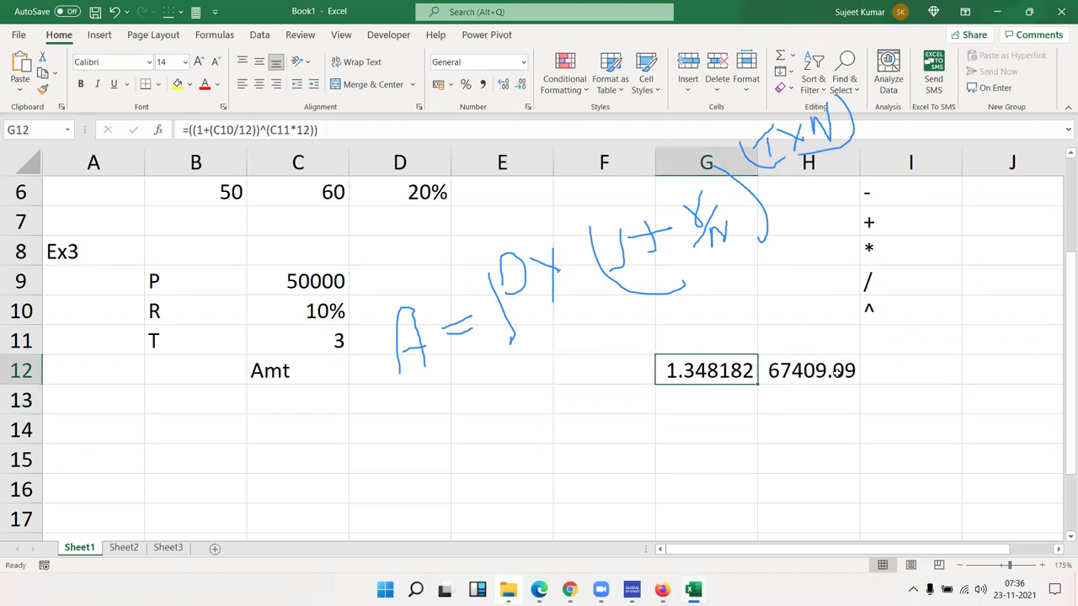
key(Delete)
key(Right)
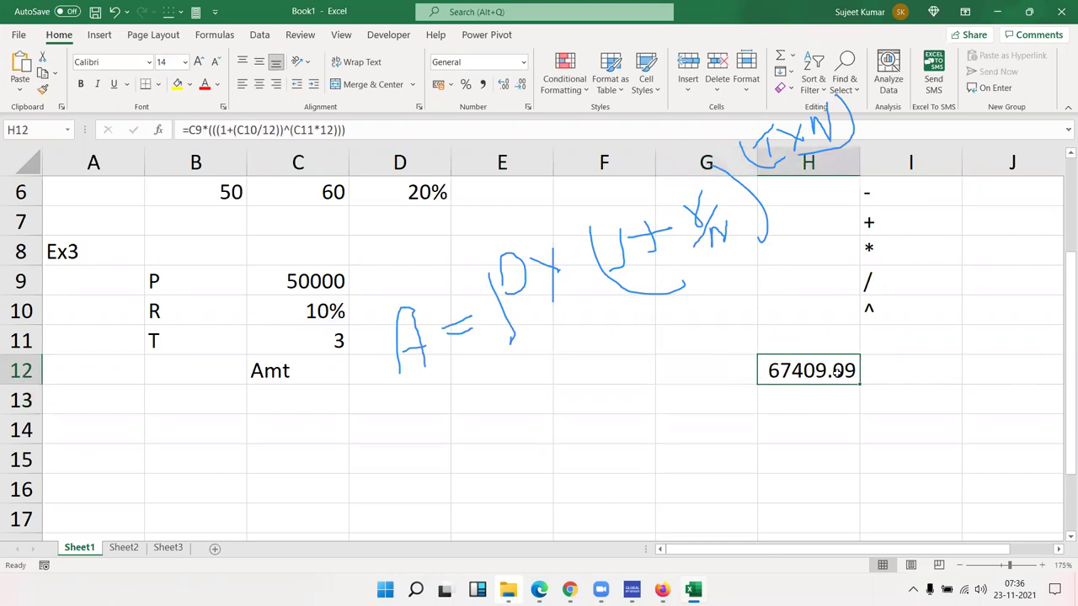
Move the nested amount formula from H12 into D12 beside Amt and erase the on-screen ink notes
key(ctrl+c)
key(Left)
key(Left)
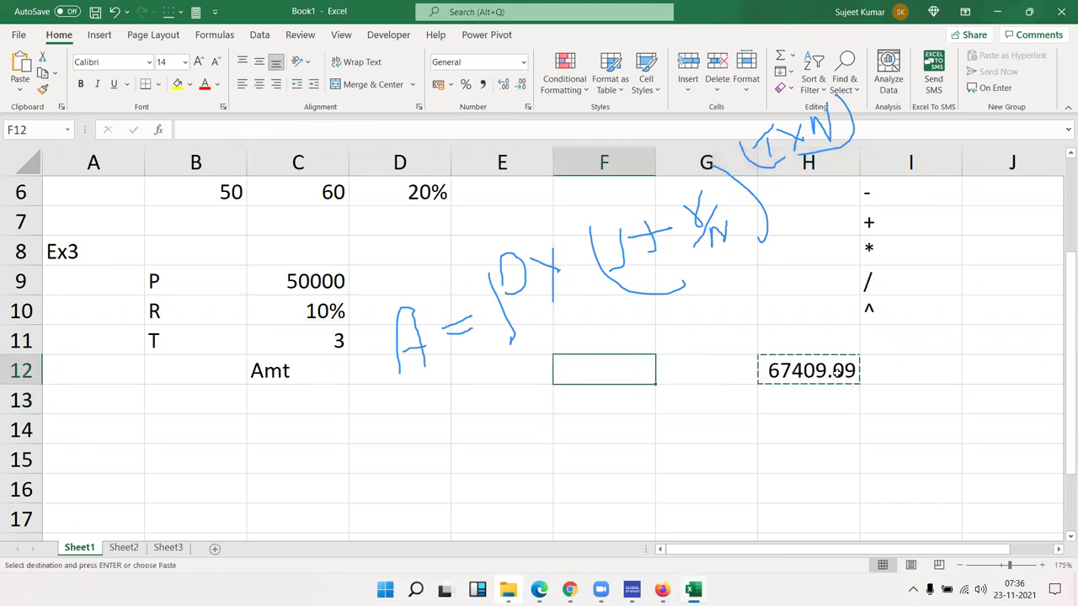
key(Left)
key(Left)
key(Left)
key(Down)
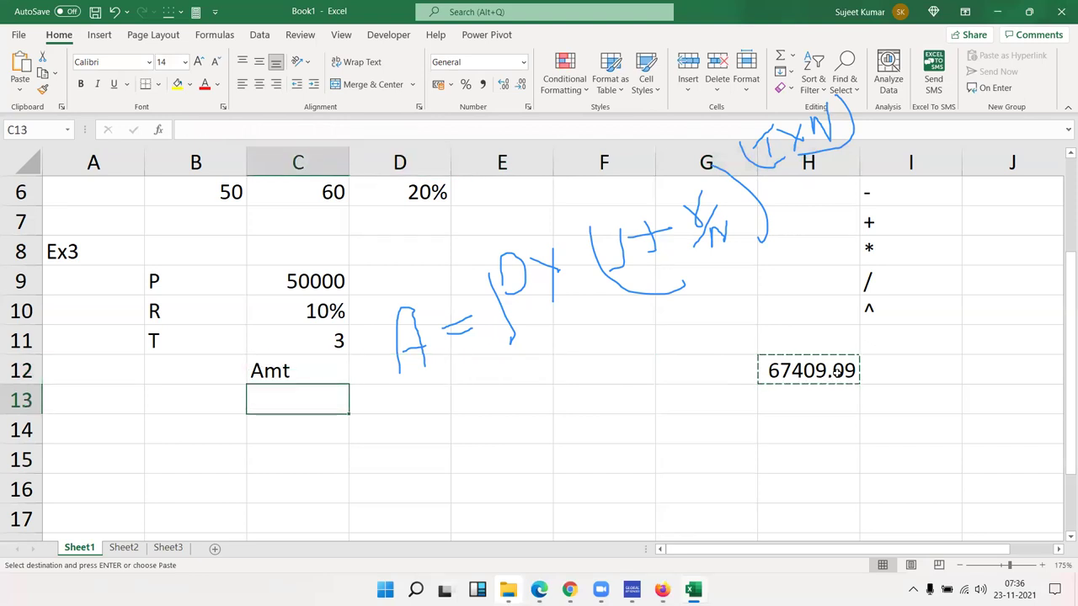
key(Up)
key(Up)
key(Right)
key(Down)
key(ctrl+v)
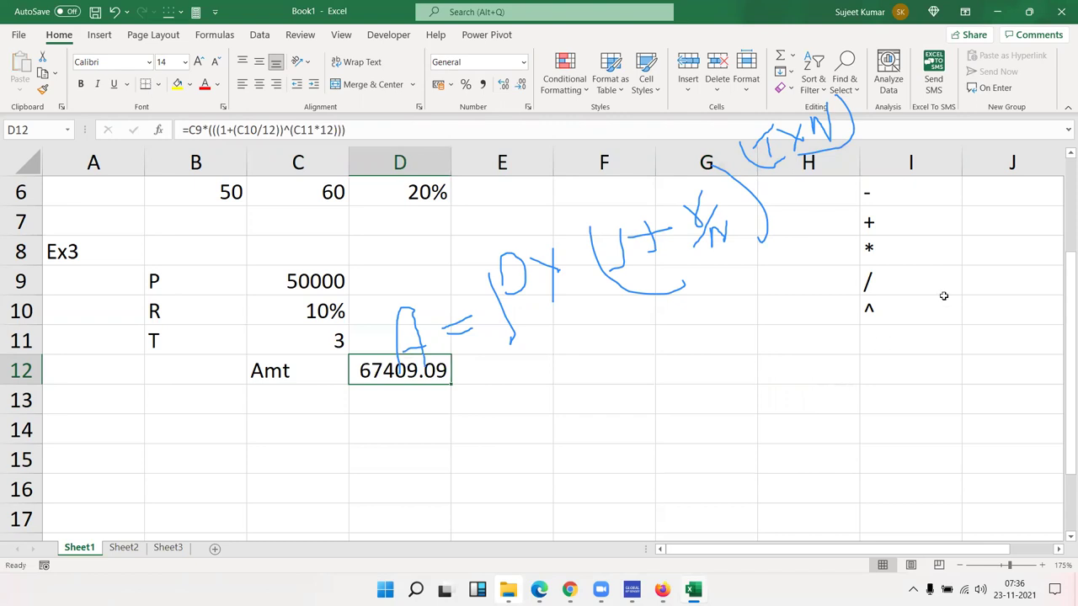
key(alt+Tab)
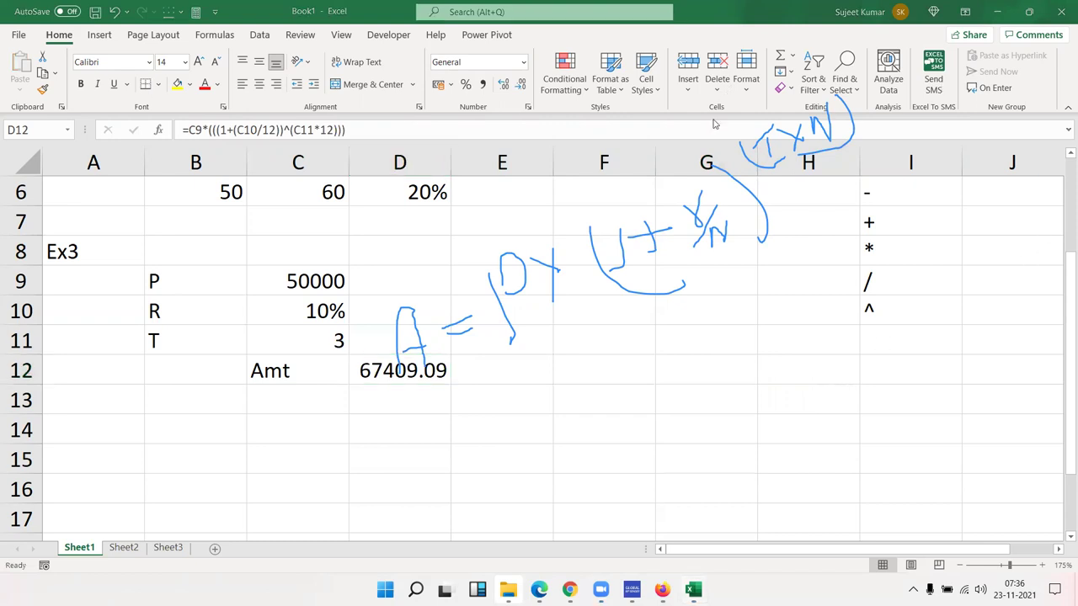
key(Escape)
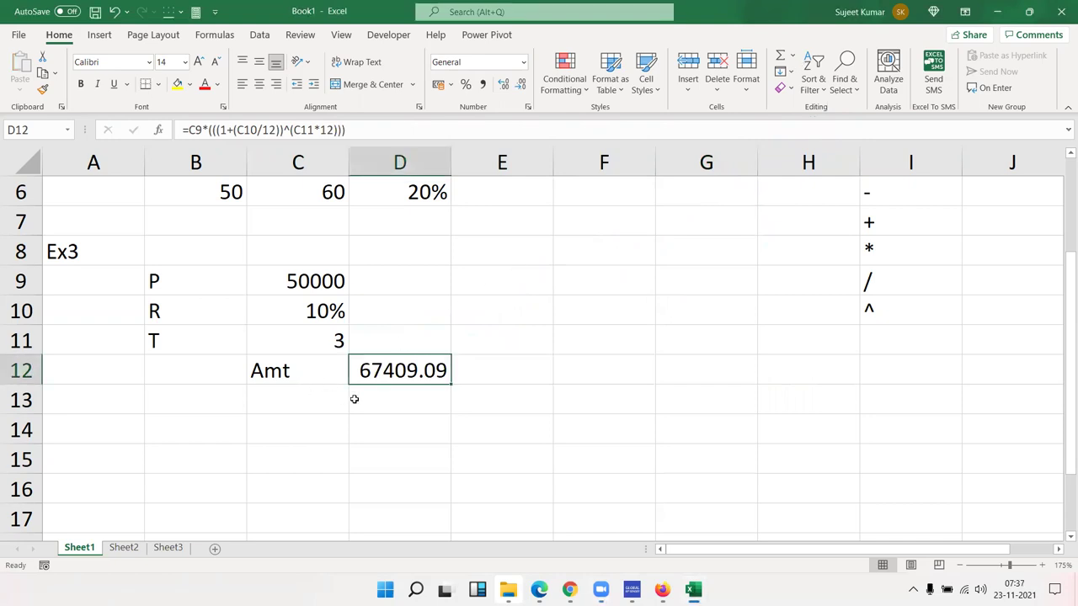
Enter the label Ex4 in cell A14
click(96, 416)
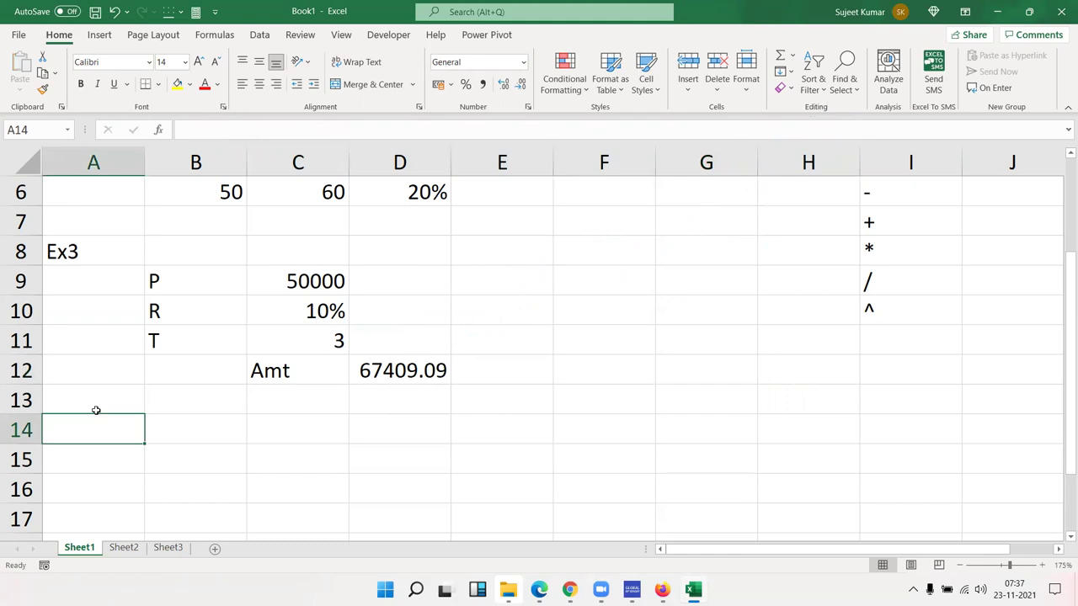
text(E)
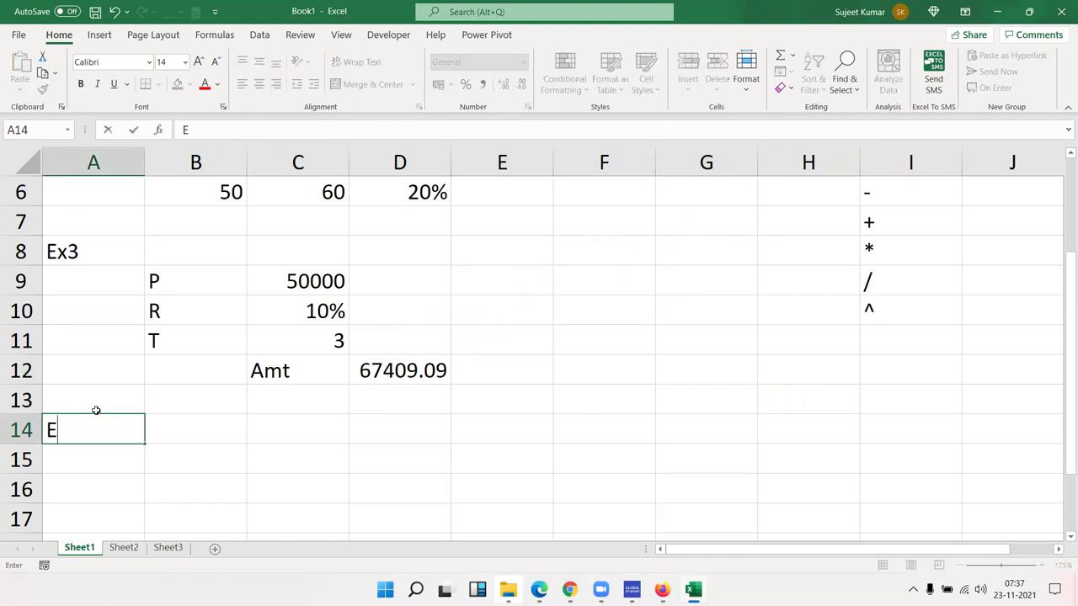
text(x4)
key(Return)
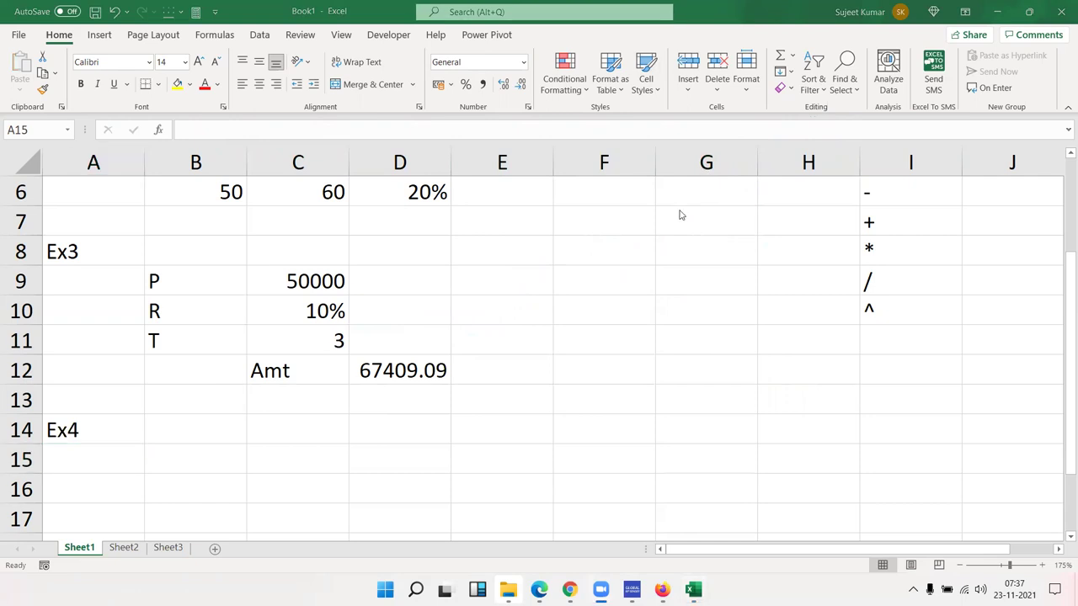
Review D12's nested formula without changing it, then select B14
click(390, 370)
double_click(390, 370)
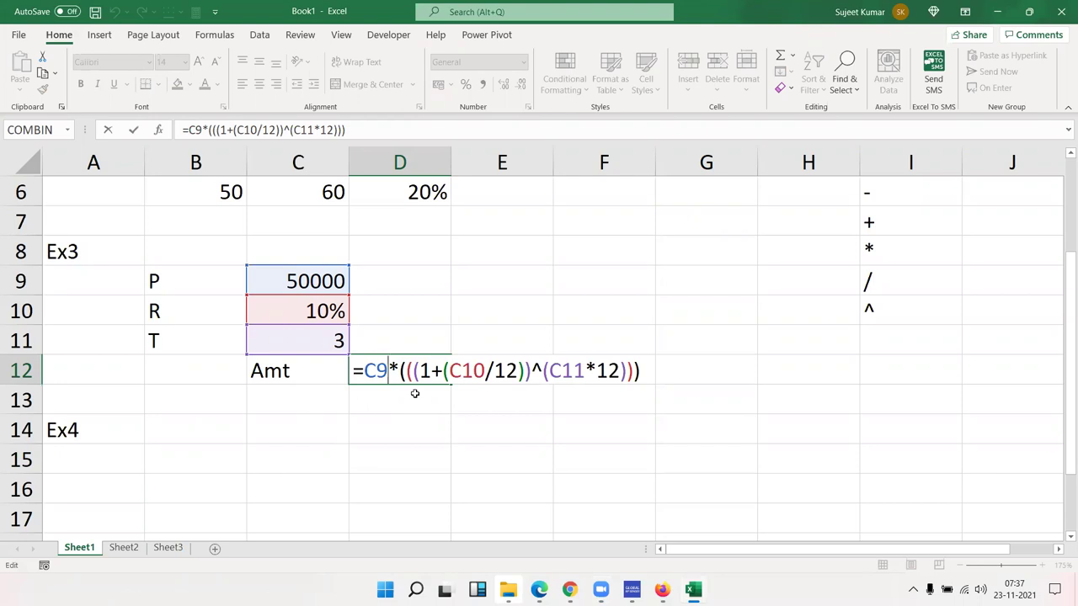
key(Return)
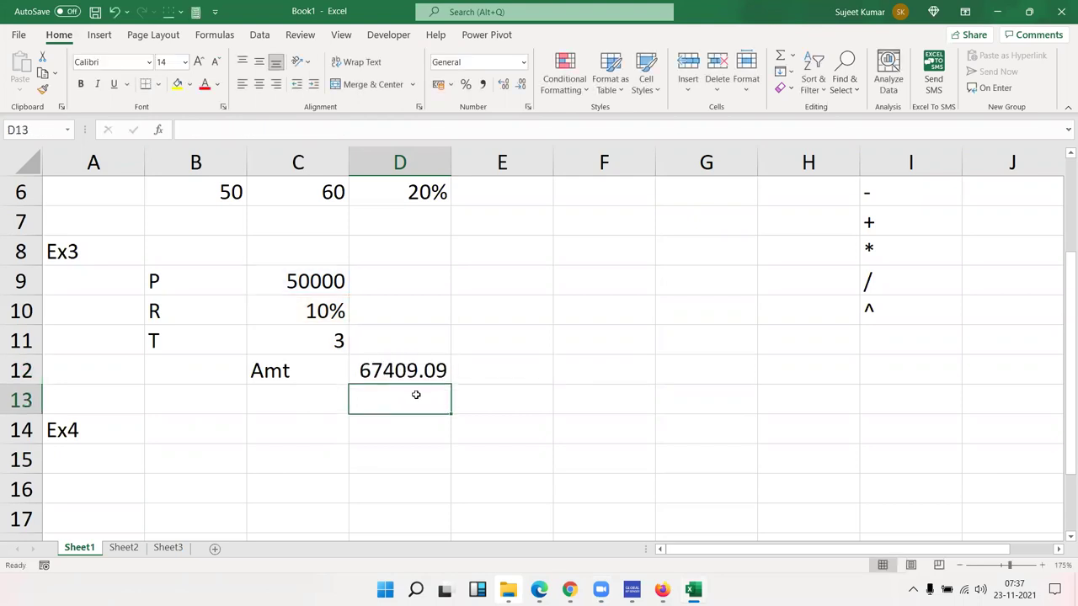
click(161, 438)
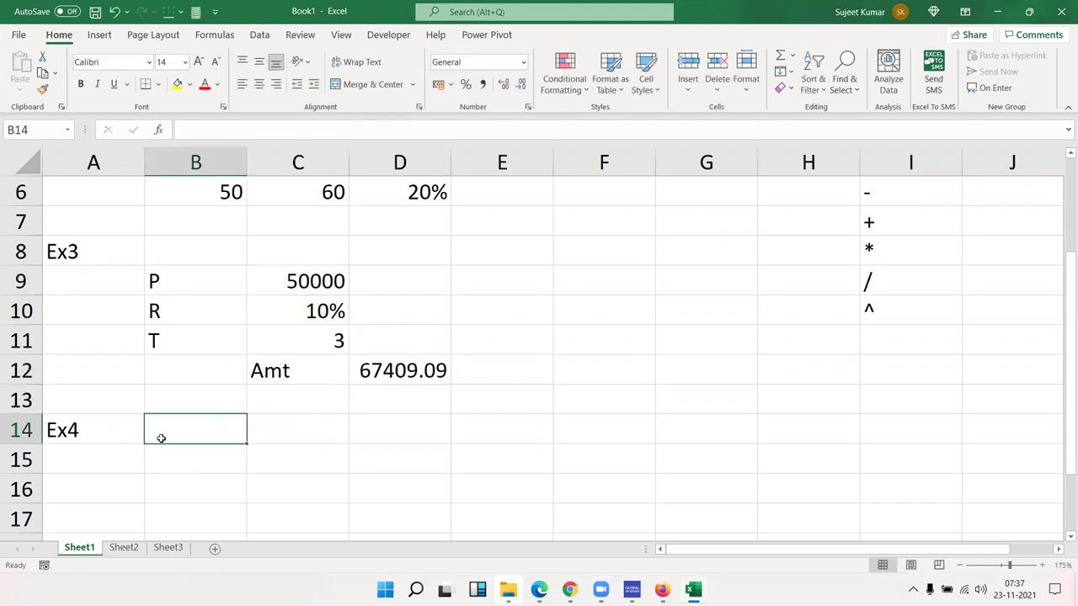
Enter Cost with value 50 in A15:B15 and the label MRP in A16
key(Down)
key(Left)
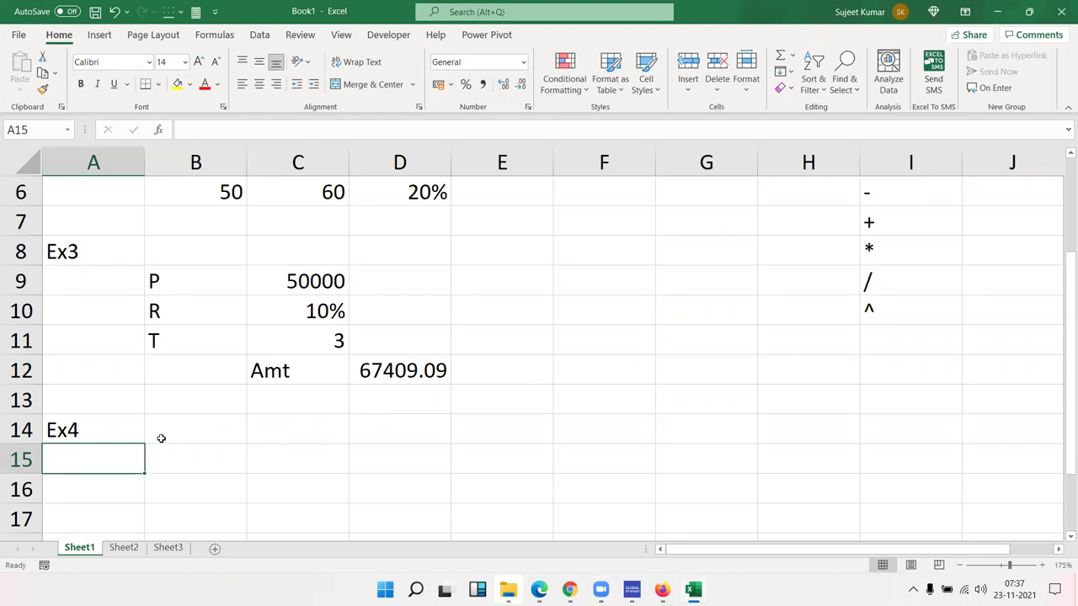
text(Cost)
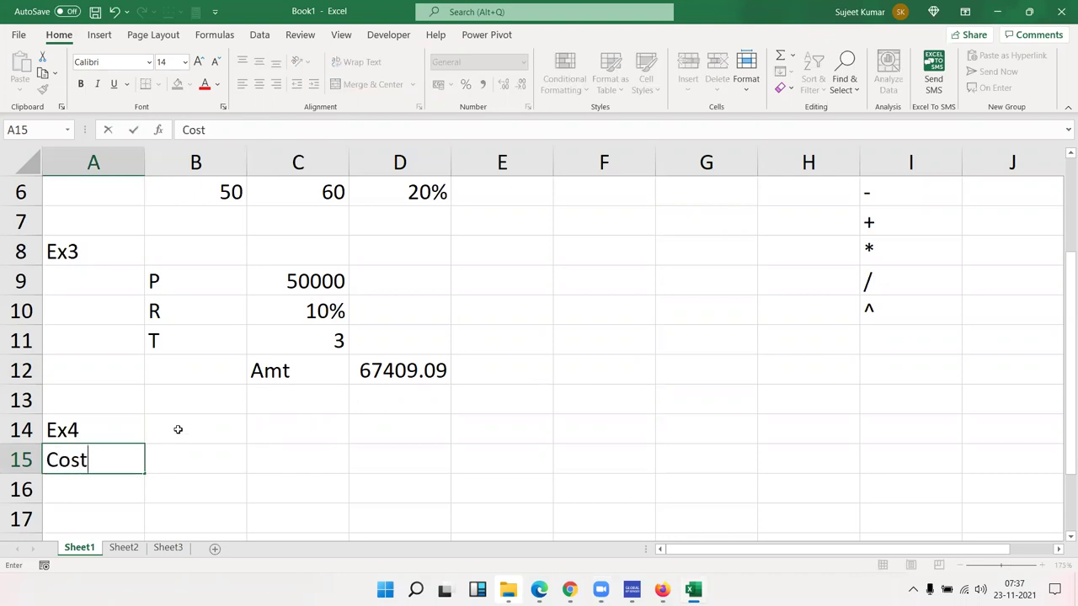
key(Tab)
text(50)
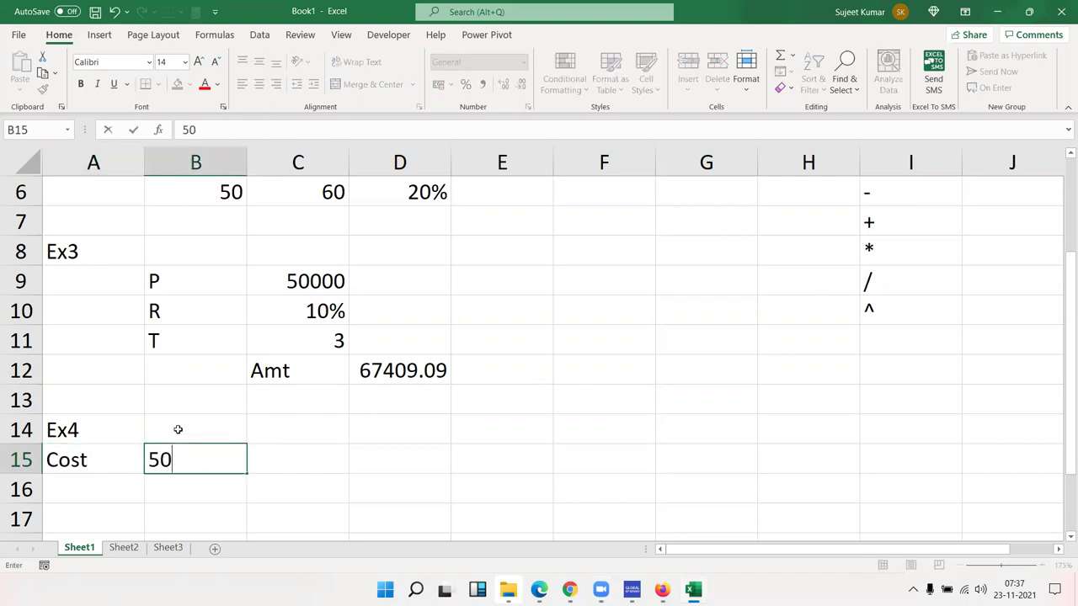
key(Return)
text(MR{)
key(BackSpace)
text(P)
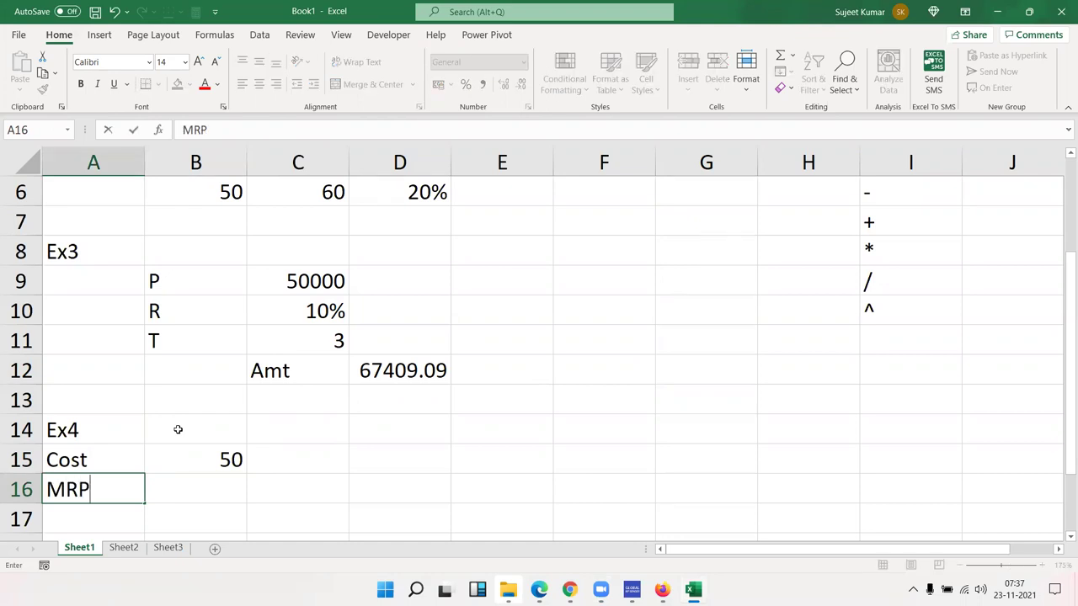
key(Return)
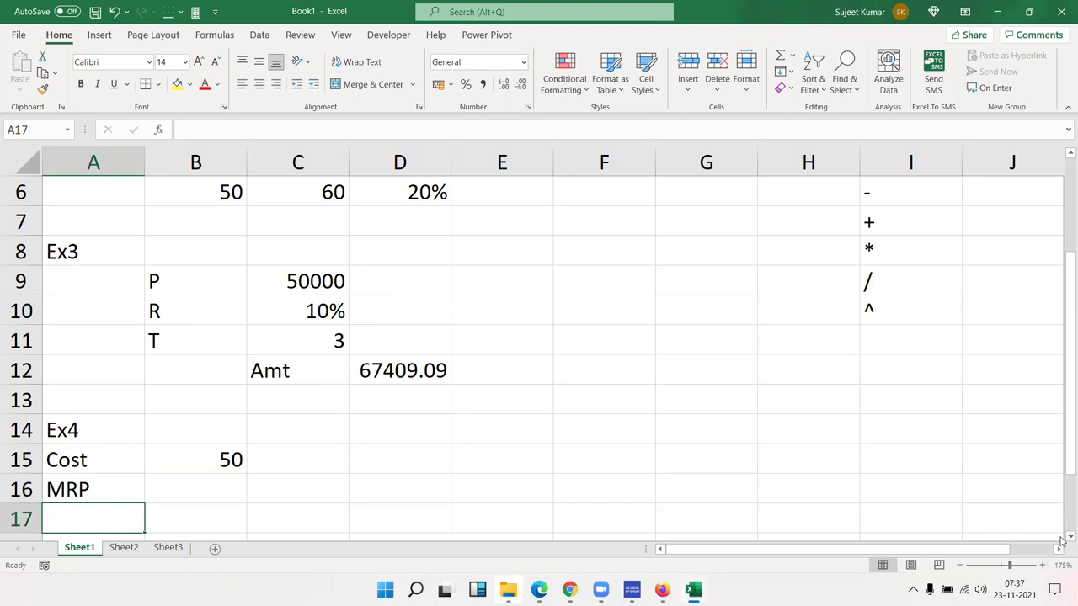
Start a 5% of cost formula =B15*5% in C17
scroll(1063, 542, down, 4)
scroll(1063, 541, down, 3)
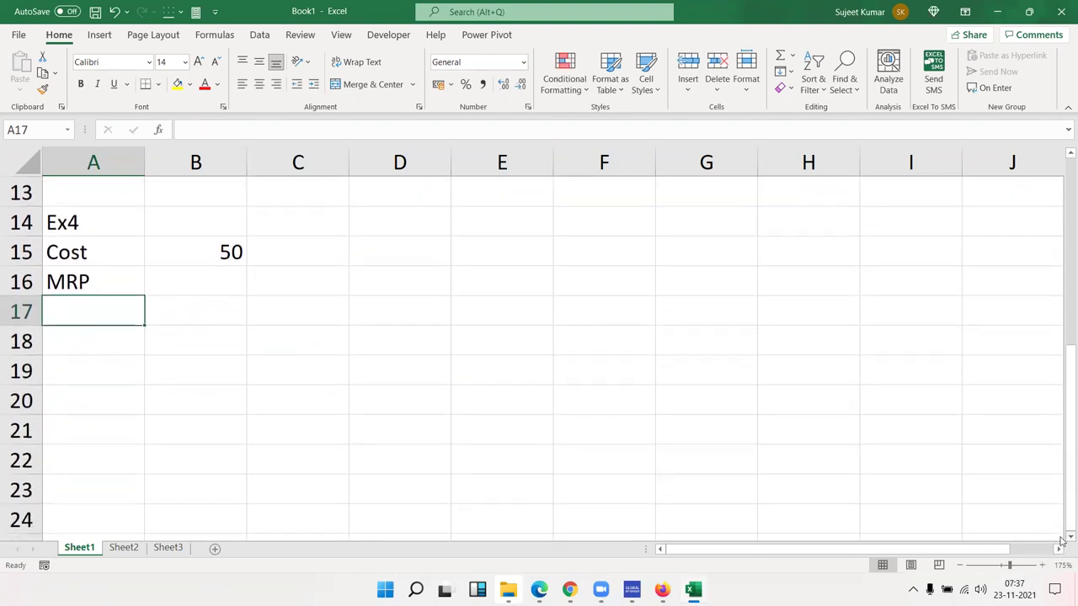
click(324, 319)
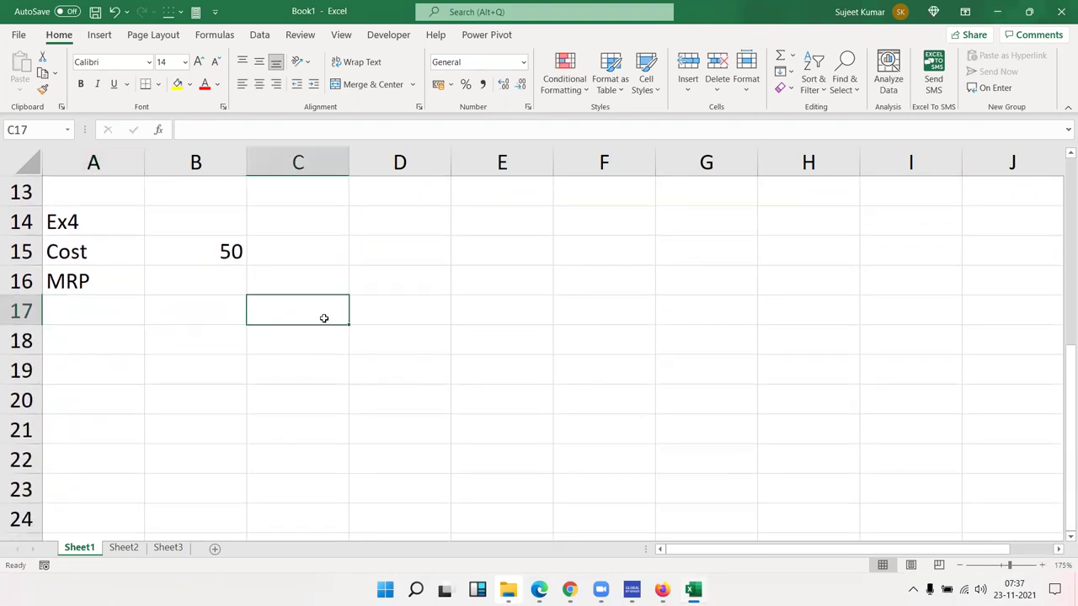
key(Up)
key(Up)
key(Left)
key(Right)
key(Down)
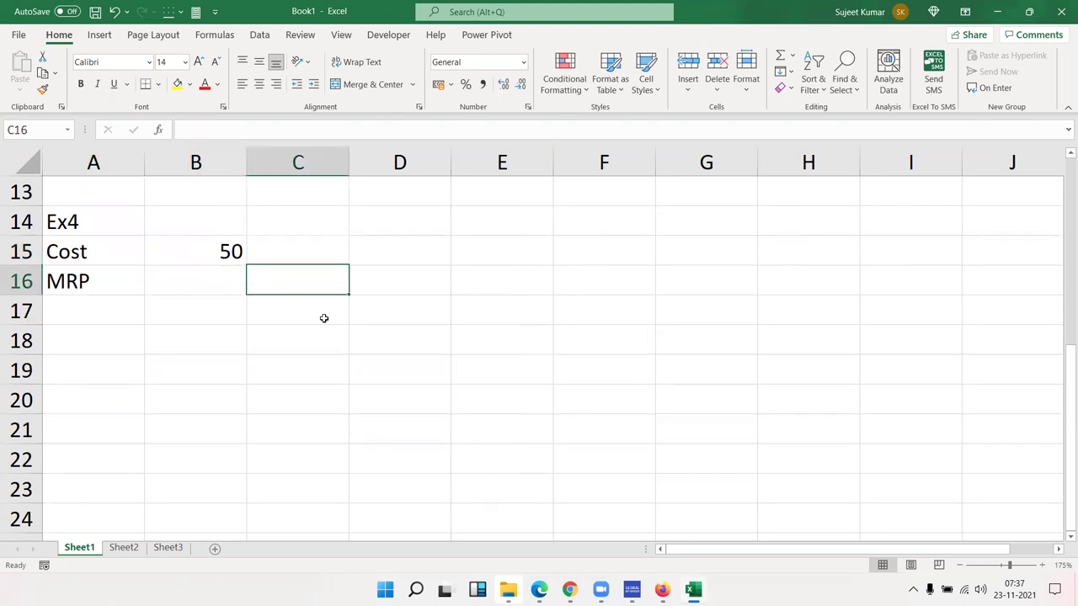
key(Down)
text(=)
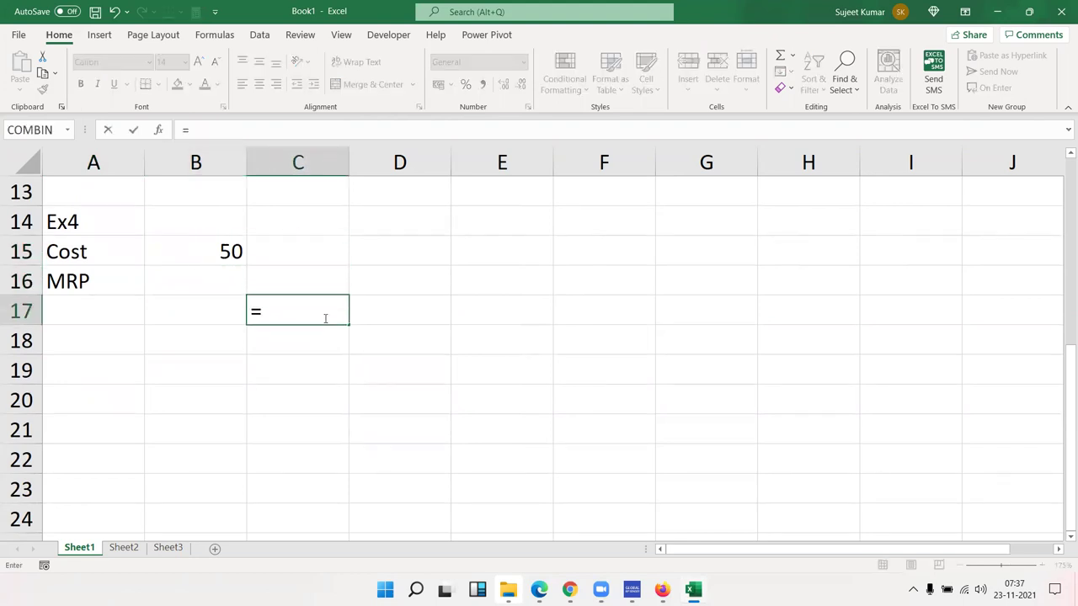
key(Up)
key(Up)
key(Left)
text(*5%)
Commit C17's 2.5 and enter =B15+C17 in C18, giving 52.5
key(Return)
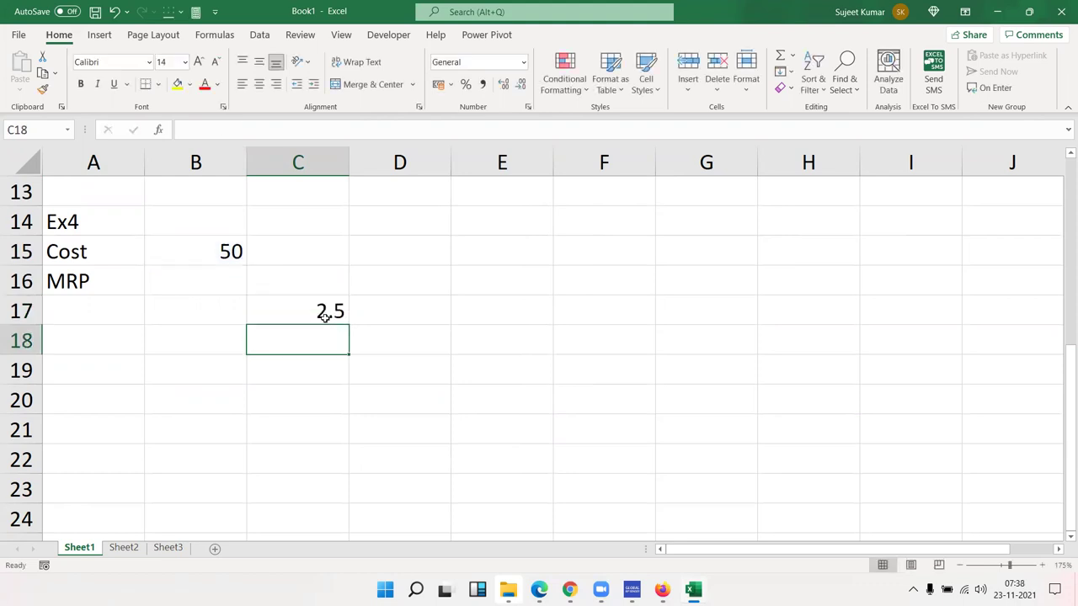
text(=)
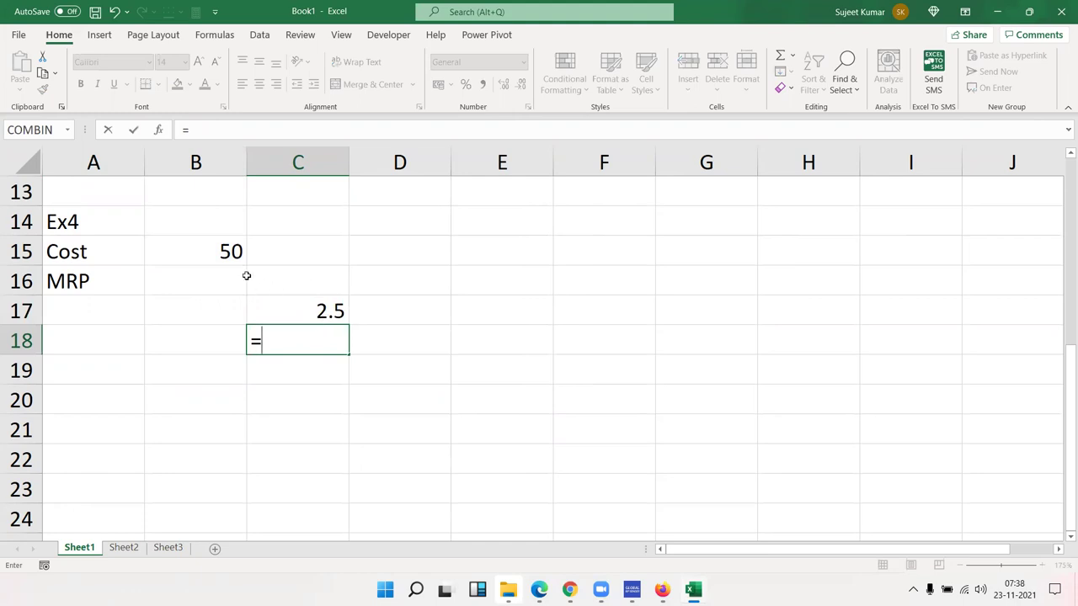
click(227, 250)
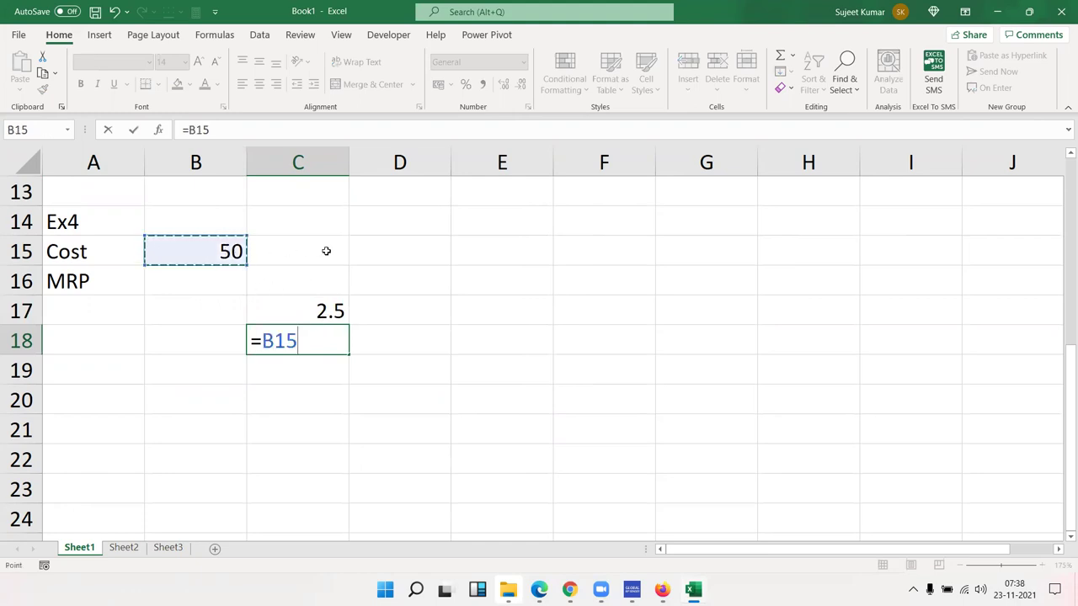
text(*)
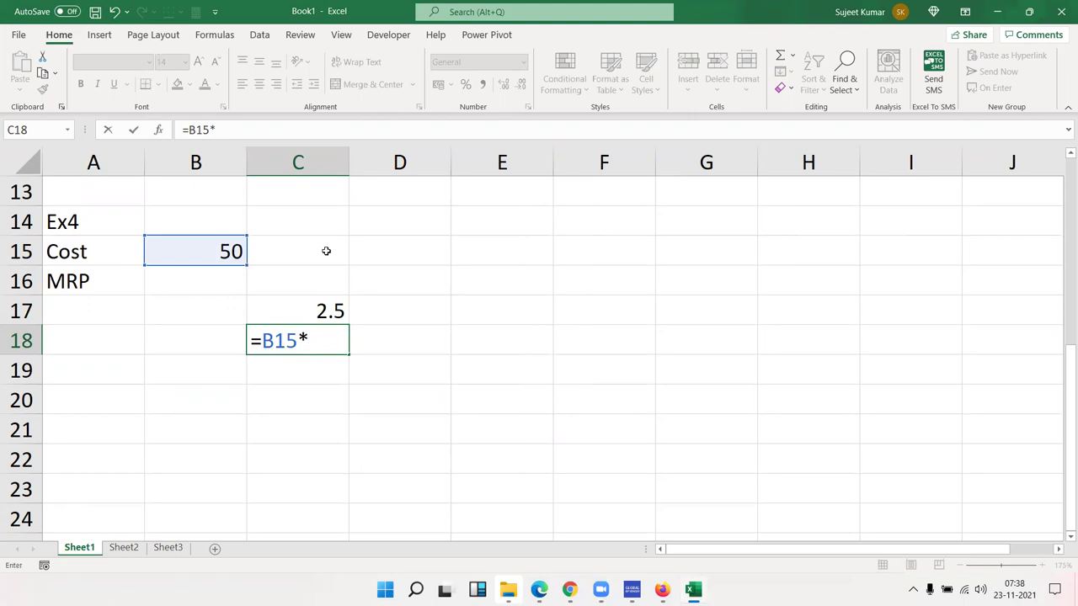
key(Up)
key(Return)
key(Up)
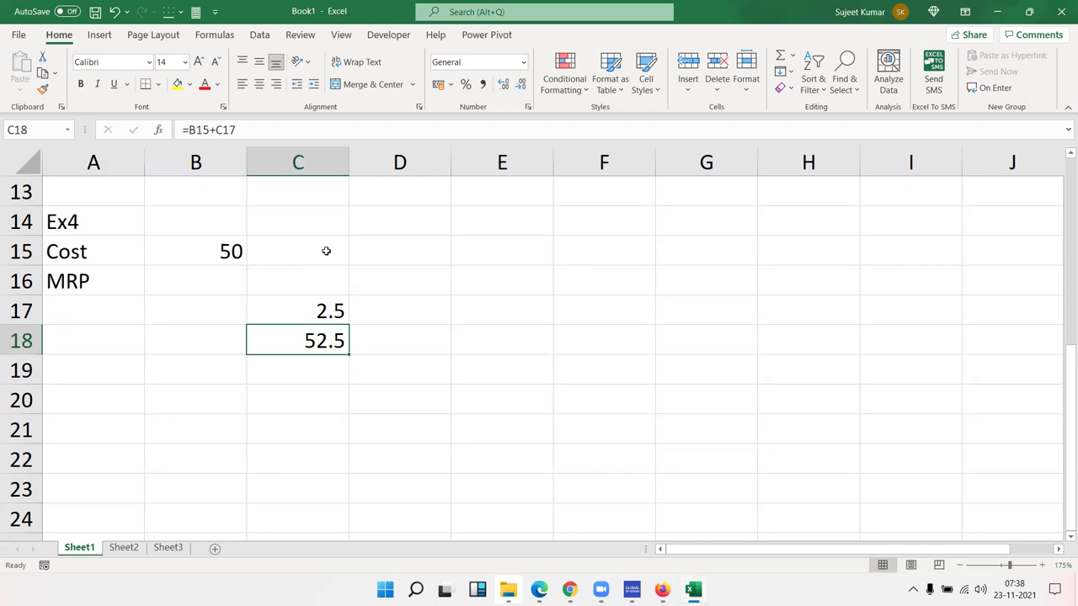
key(Right)
key(Up)
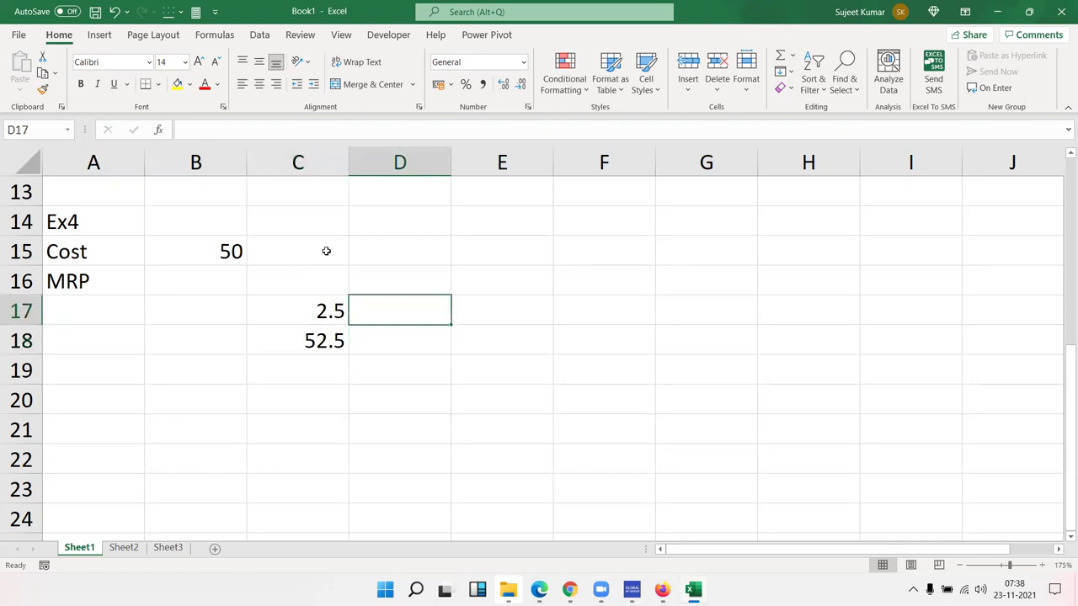
Add the 10% increment =C18*10% in D17 and running total =C18+D17 in D18
text(=)
key(Down)
text(*10%)
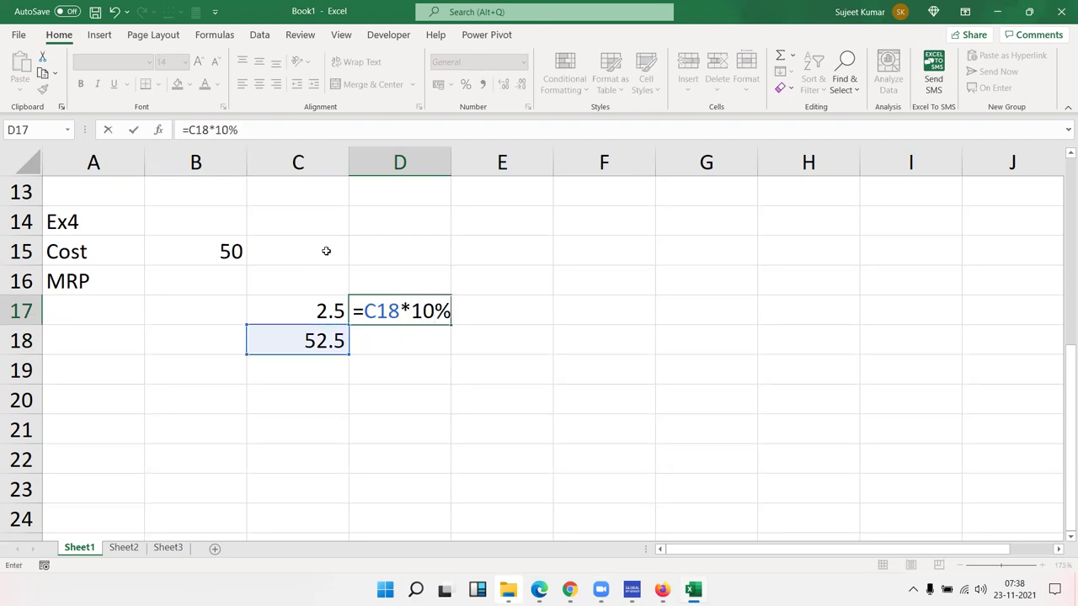
key(Return)
text(=)
key(Left)
text(+)
key(Up)
key(Return)
key(Up)
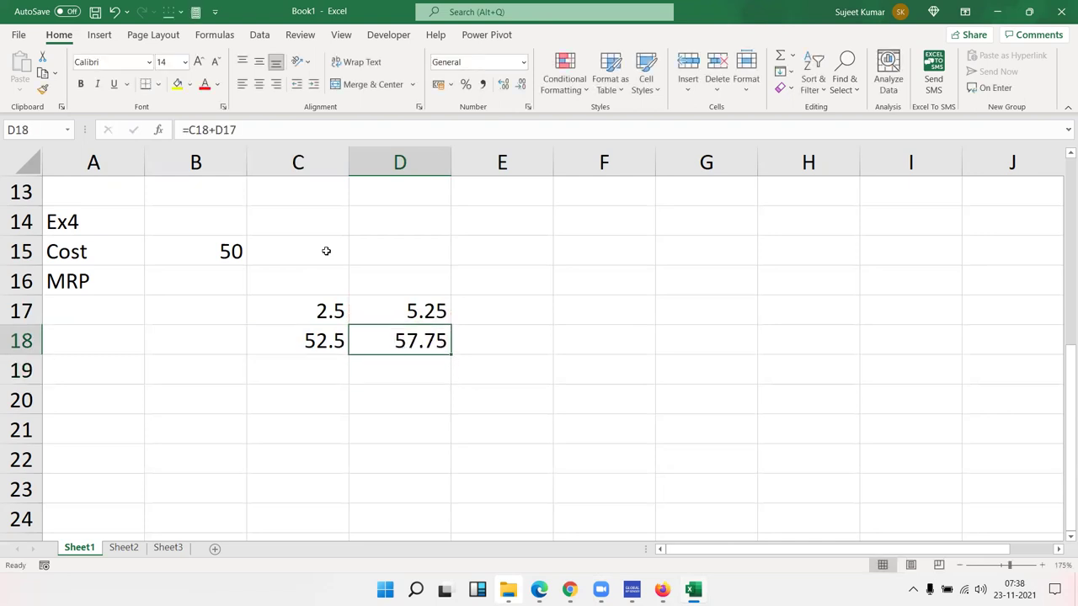
key(Right)
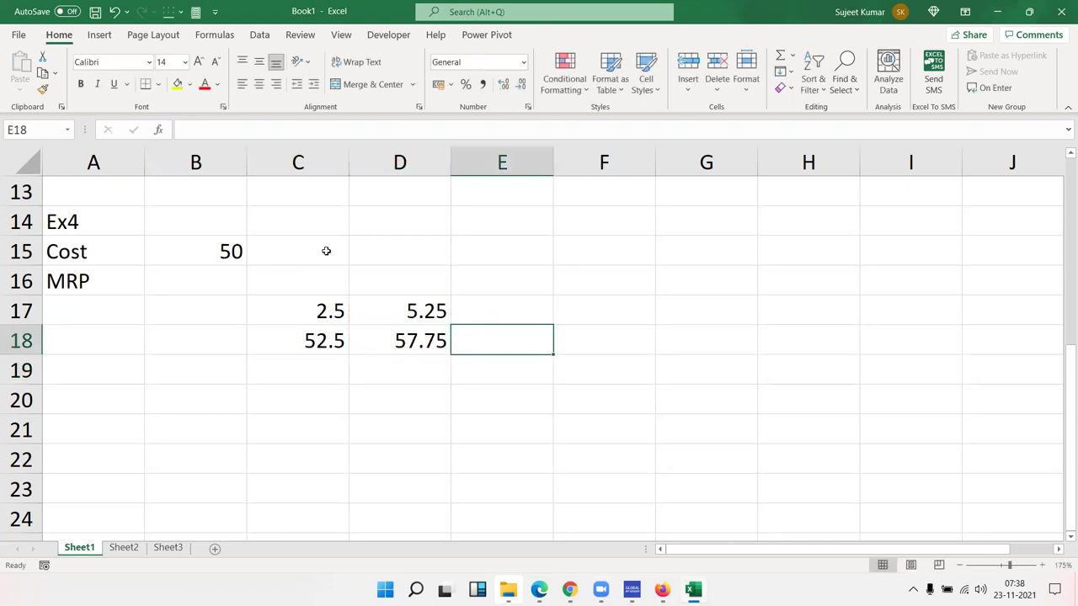
key(Up)
Add the 15% increment =D18*15% in E17 and running total =D18+E17 in E18
text(=)
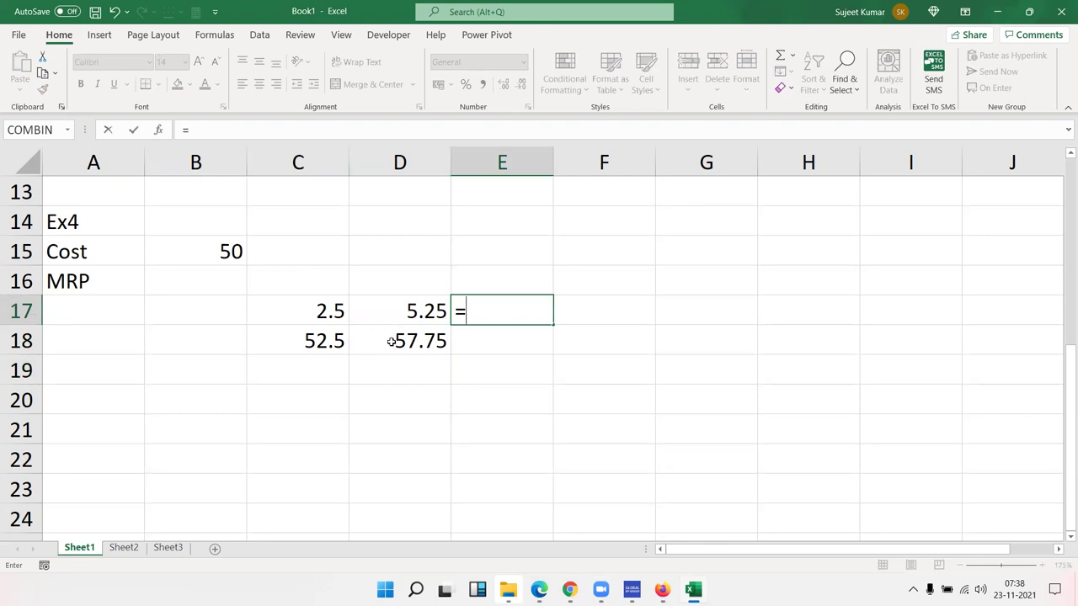
click(391, 342)
text(*)
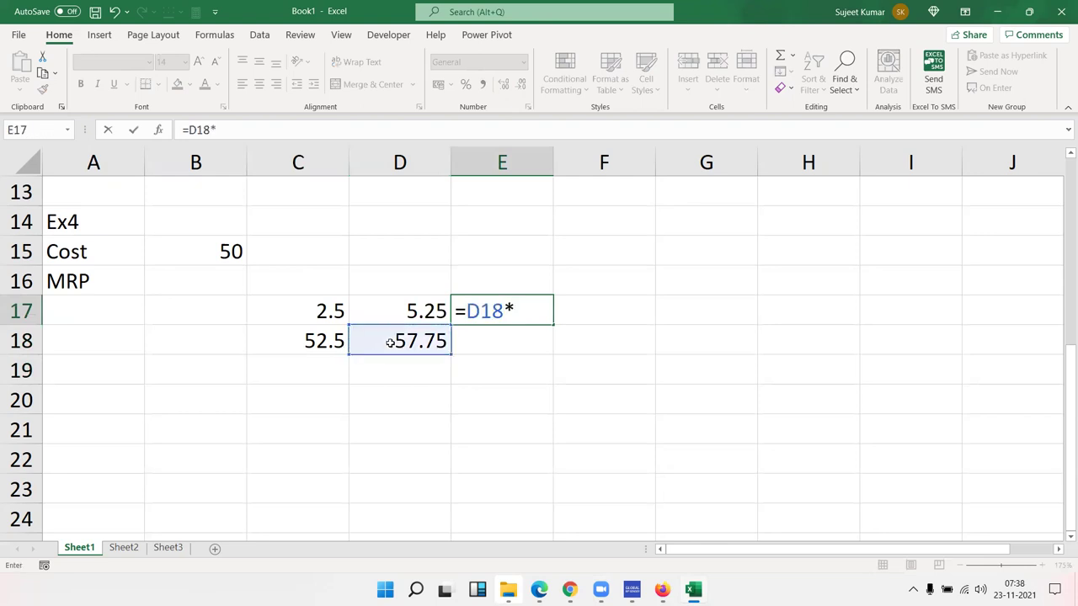
text(15%)
key(Return)
text(=)
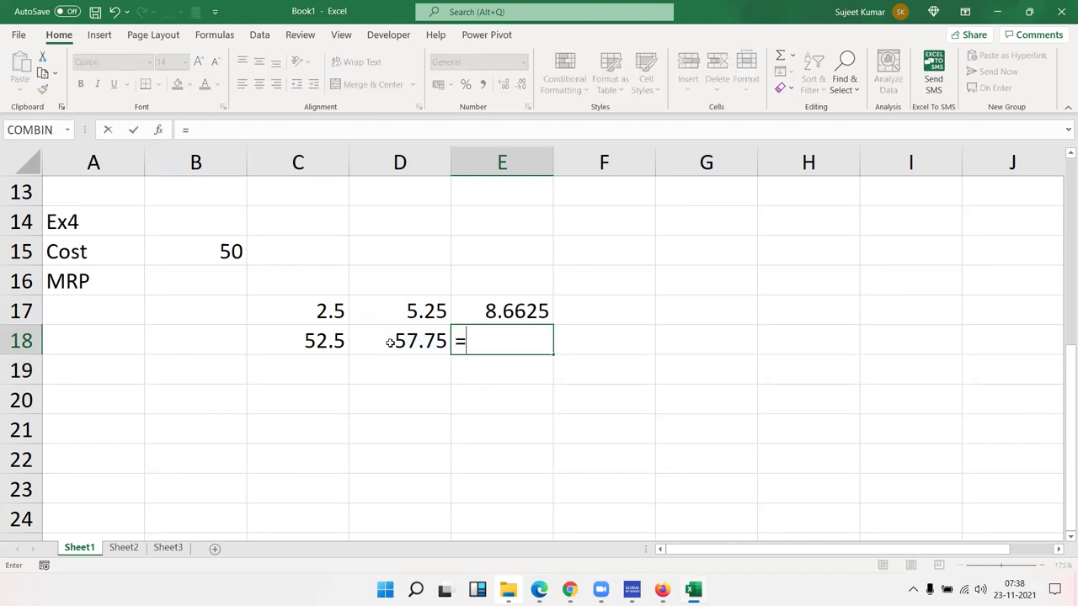
click(391, 341)
text(+)
key(Up)
key(Return)
key(Up)
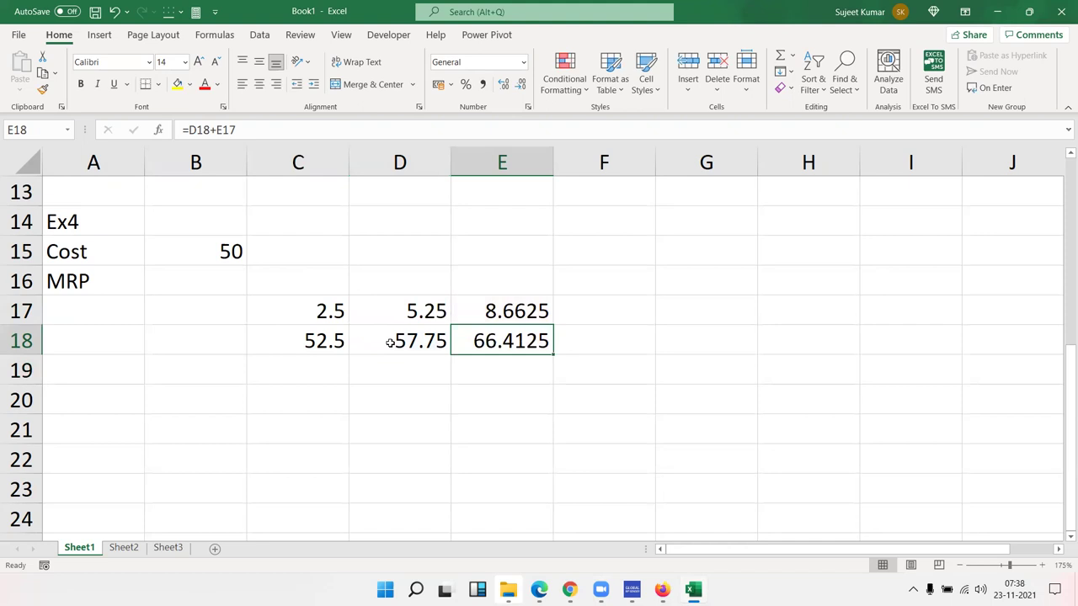
key(Right)
key(Up)
Enter =E18*15% in F17 and the running total =E18+F17 in F18
text(=)
key(Down)
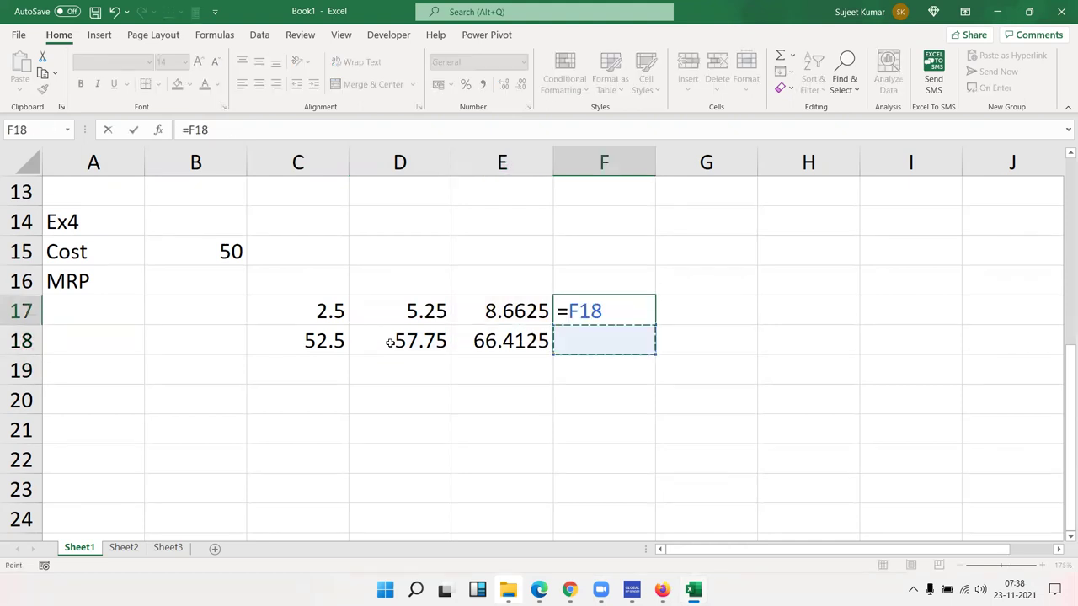
key(Left)
text(*15)
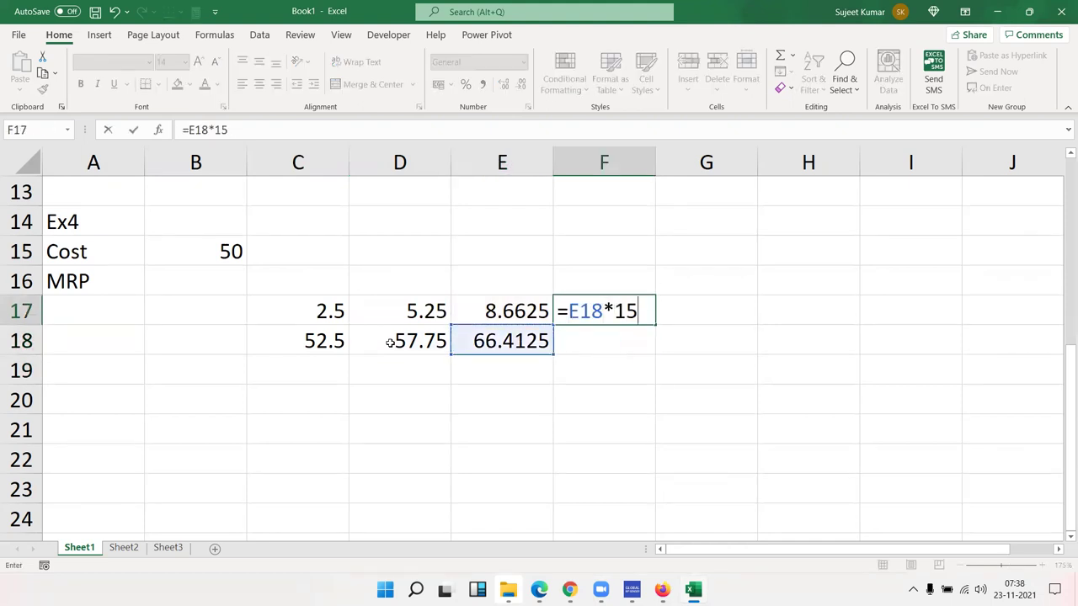
text(%)
key(Return)
text(=)
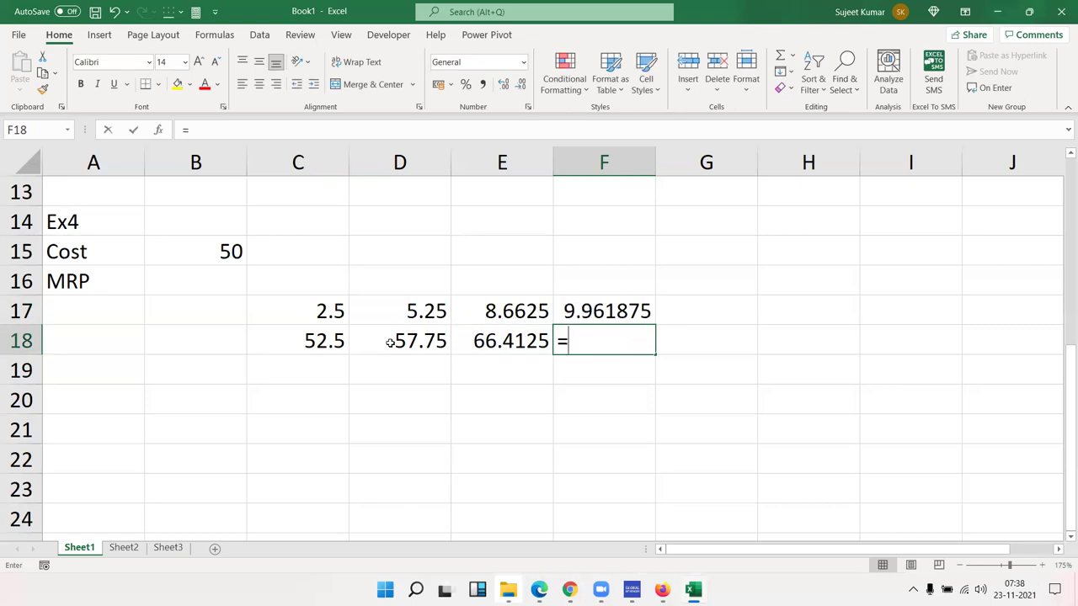
key(Left)
text(+)
key(Up)
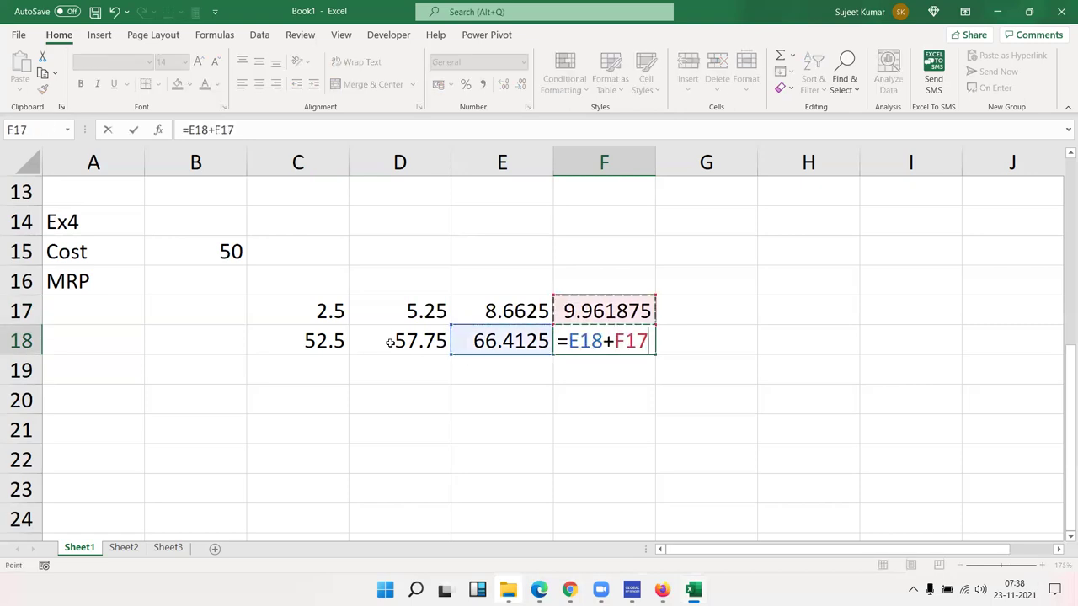
key(Return)
Change F17's rate to 20%, giving 13.2825 and a final total of 79.695 in F18
key(Up)
key(Up)
key(F2)
key(Left)
key(Left)
key(BackSpace)
text(20)
key(Delete)
key(Return)
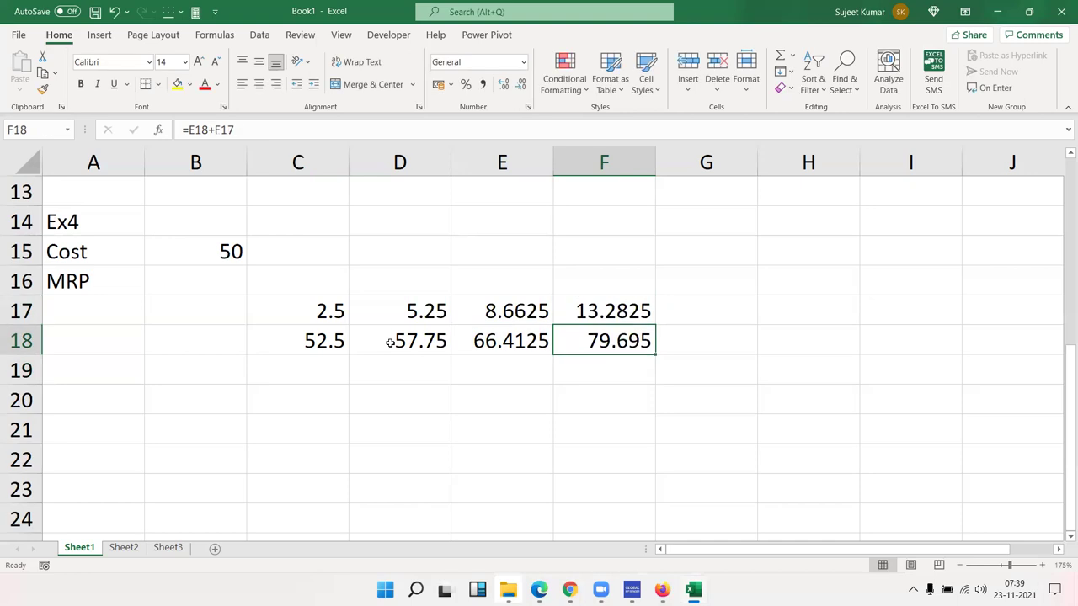
key(Left)
key(Left)
key(Left)
key(Left)
key(Up)
key(Up)
key(Up)
key(Down)
key(Down)
key(Down)
key(Down)
key(Right)
key(Right)
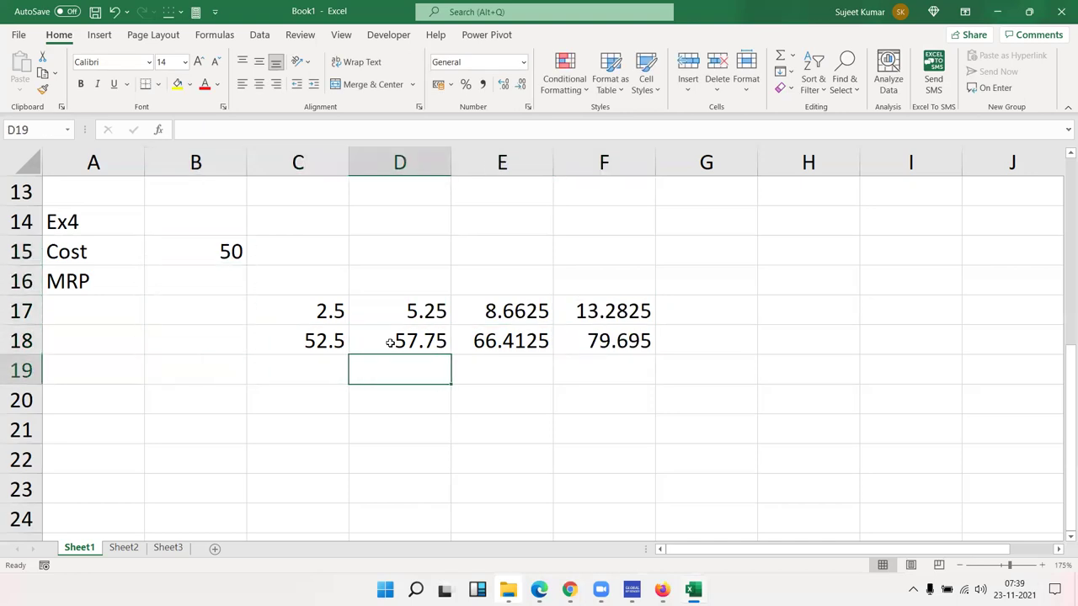
key(Right)
key(Right)
Inspect the MRP cell B16 and C17's =B15*5% formula, leaving both unchanged
key(Up)
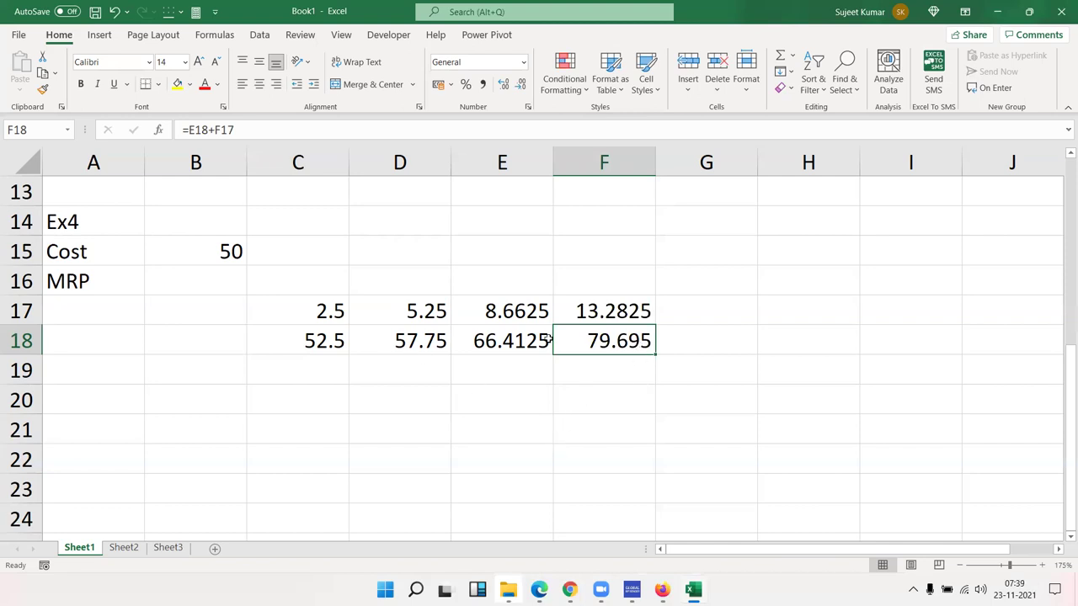
click(237, 281)
double_click(237, 281)
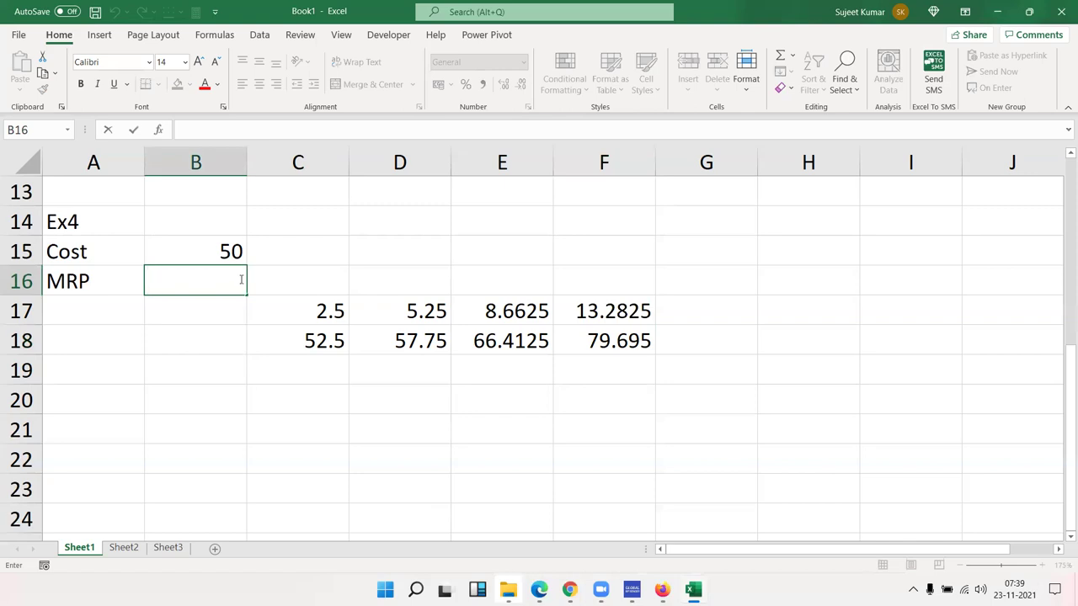
key(Escape)
double_click(303, 307)
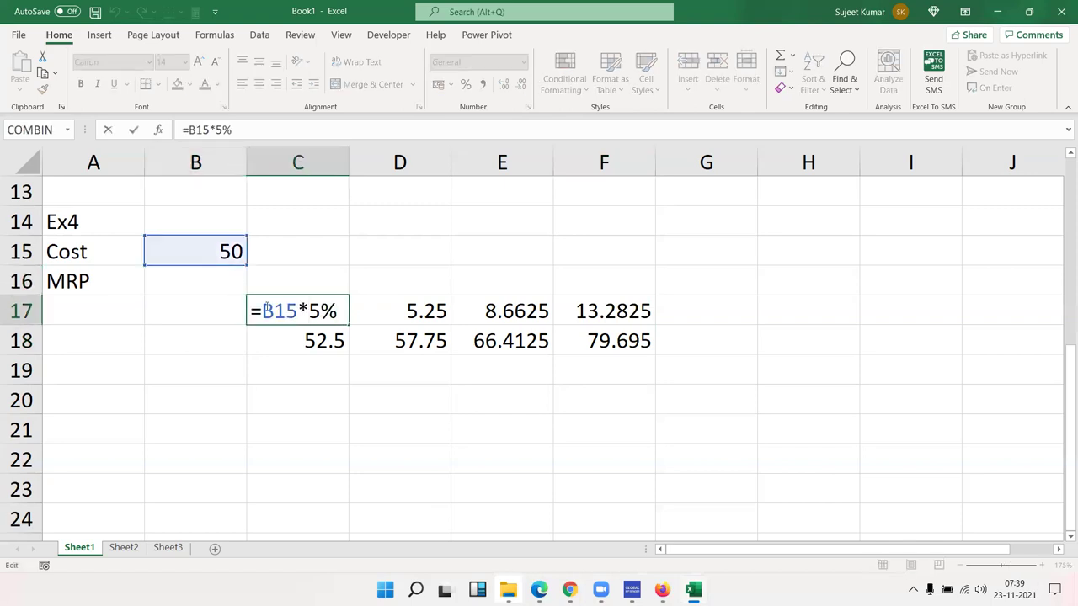
key(ctrl+shift+Left)
drag(318, 320, 344, 324)
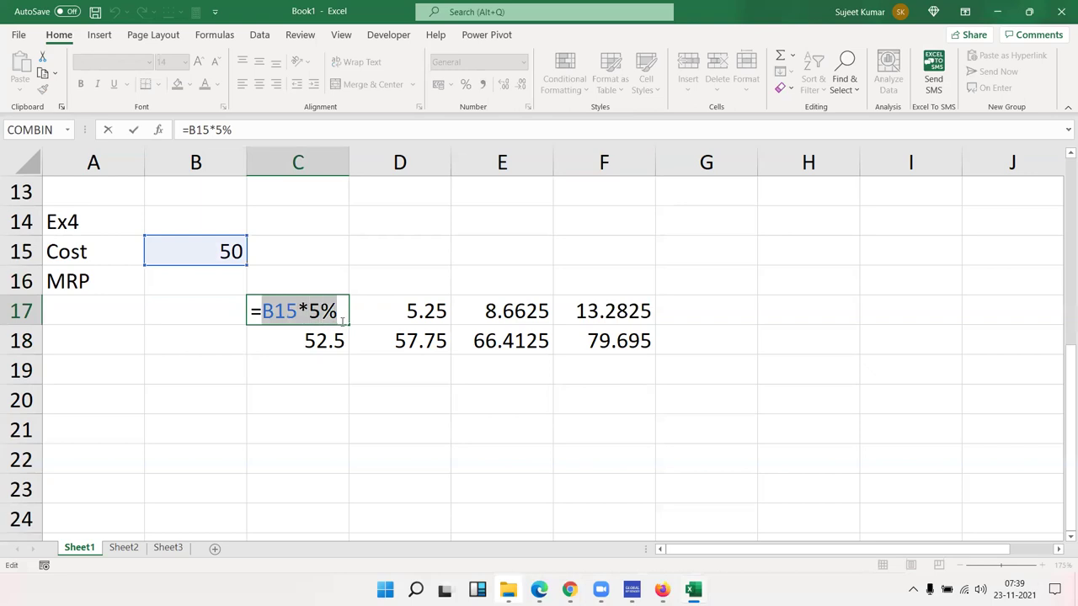
key(Escape)
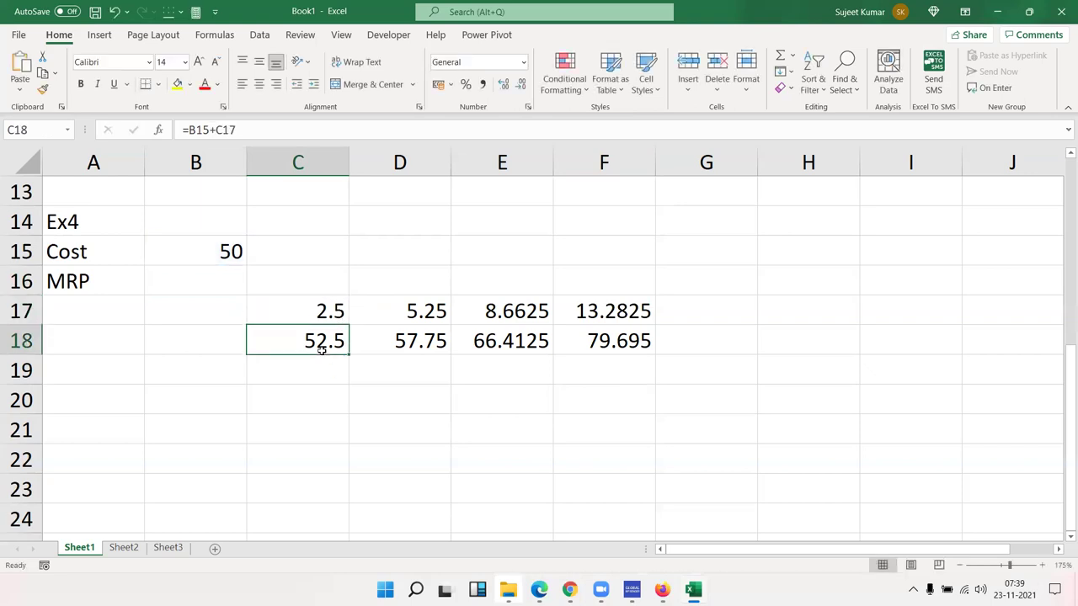
Replace C17 in C18's formula with (B15*5%), keeping 52.5, and clear the C17 helper
double_click(322, 344)
double_click(280, 350)
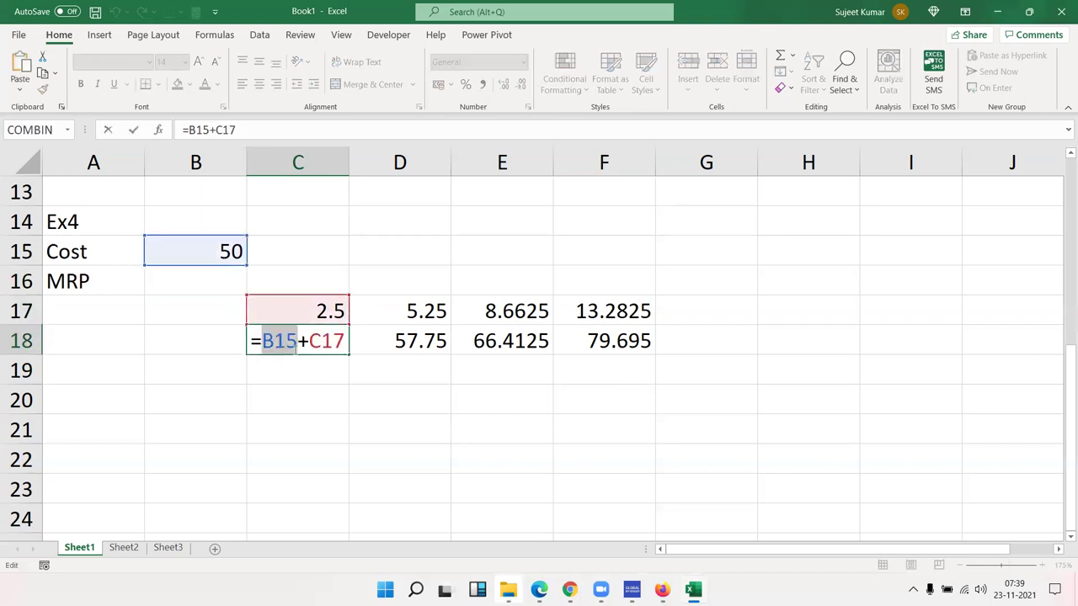
double_click(313, 340)
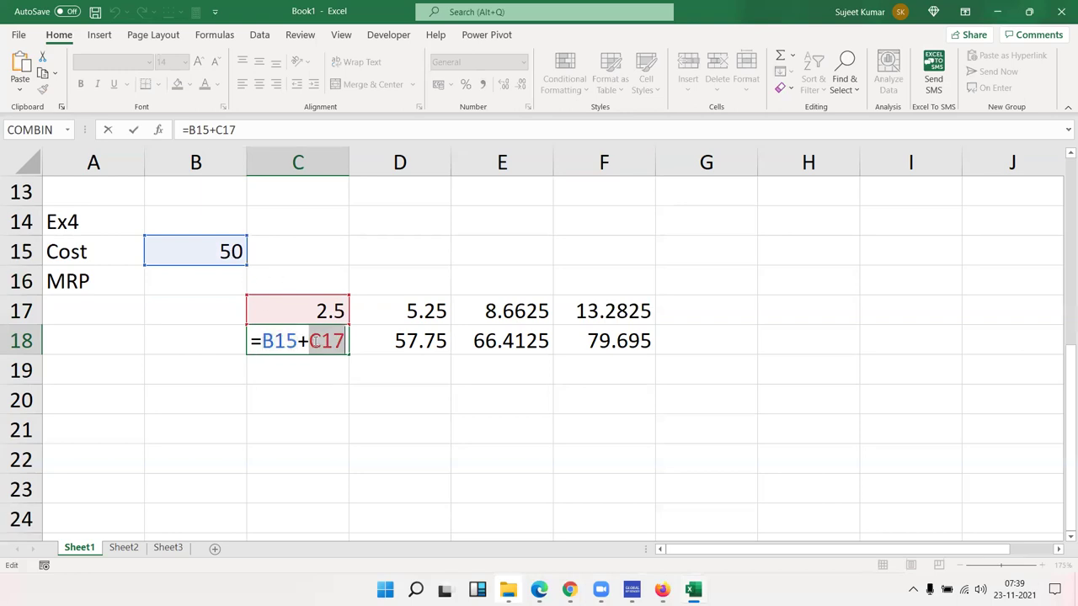
text(())
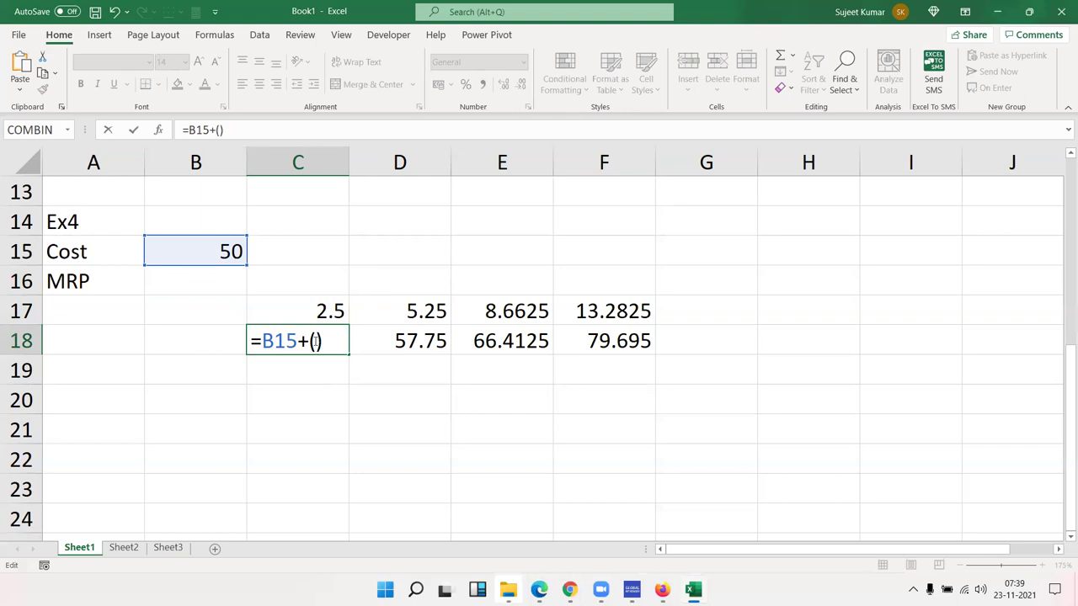
text(B15*5%)
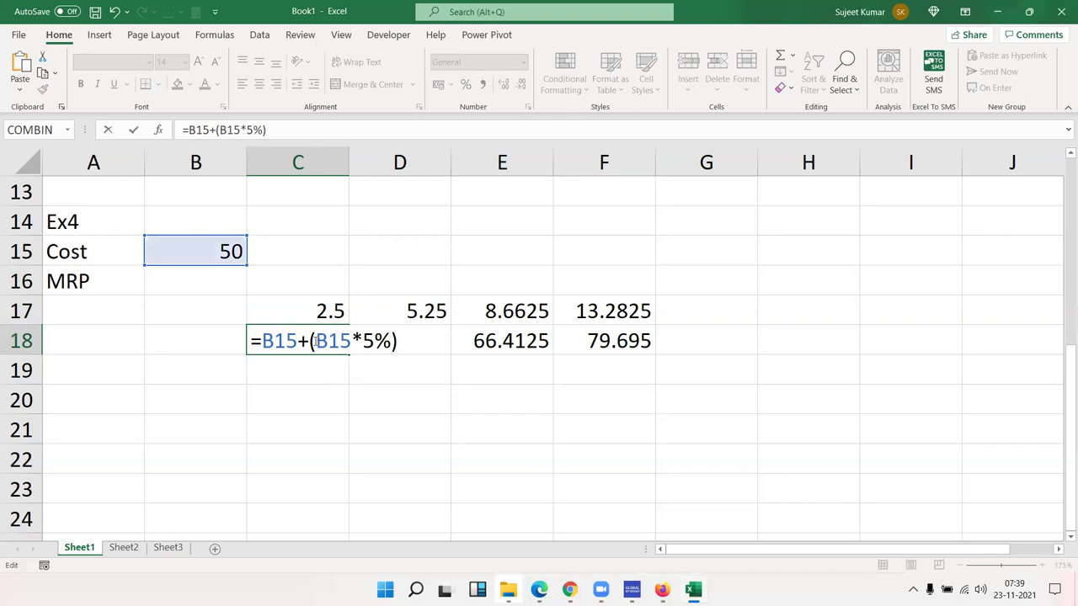
key(Return)
click(312, 340)
key(Up)
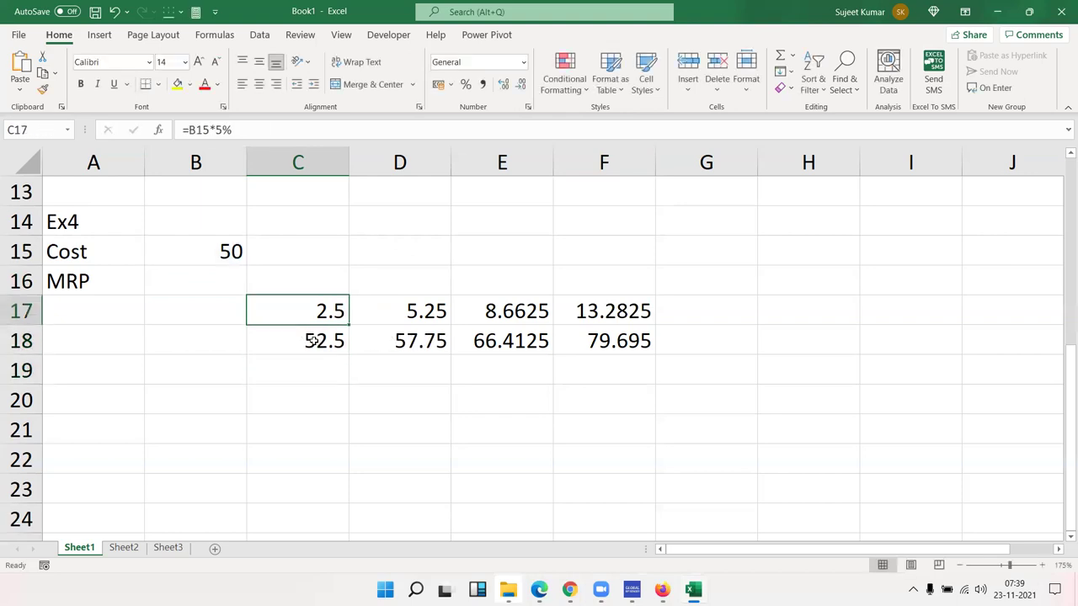
key(Delete)
double_click(312, 340)
key(Escape)
click(315, 315)
click(631, 343)
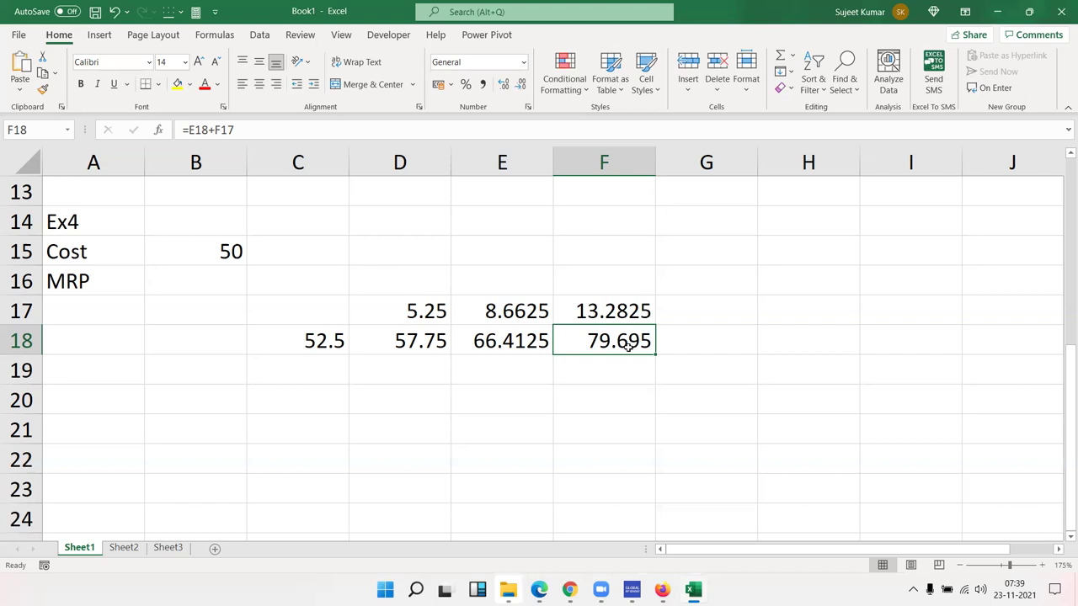
Copy C18's cost-plus-5% expression and nest it in brackets in place of C18 in D17's formula
double_click(320, 345)
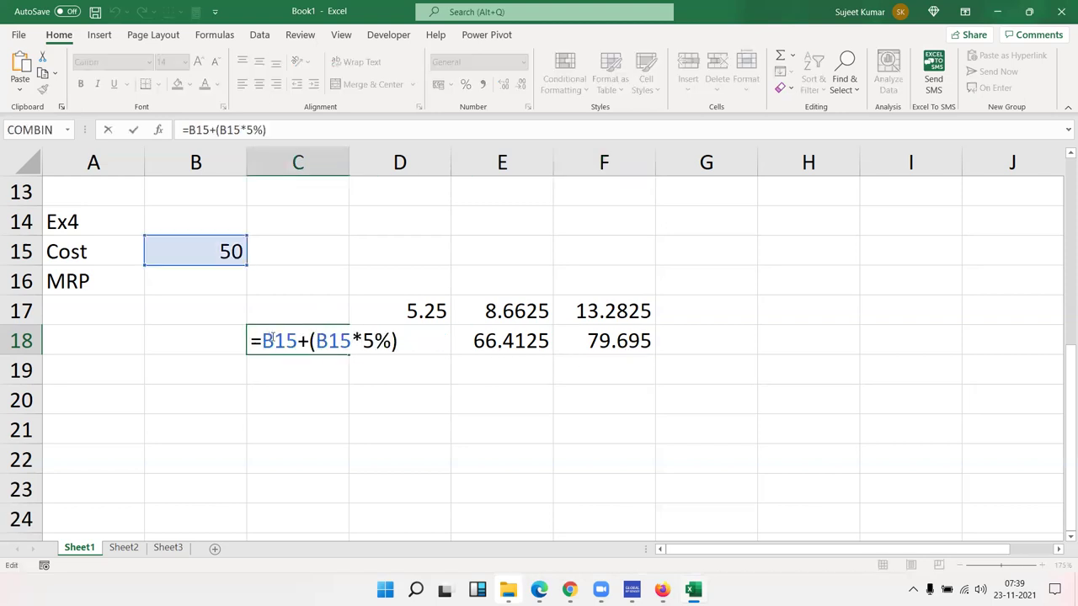
drag(263, 341, 405, 345)
key(ctrl+c)
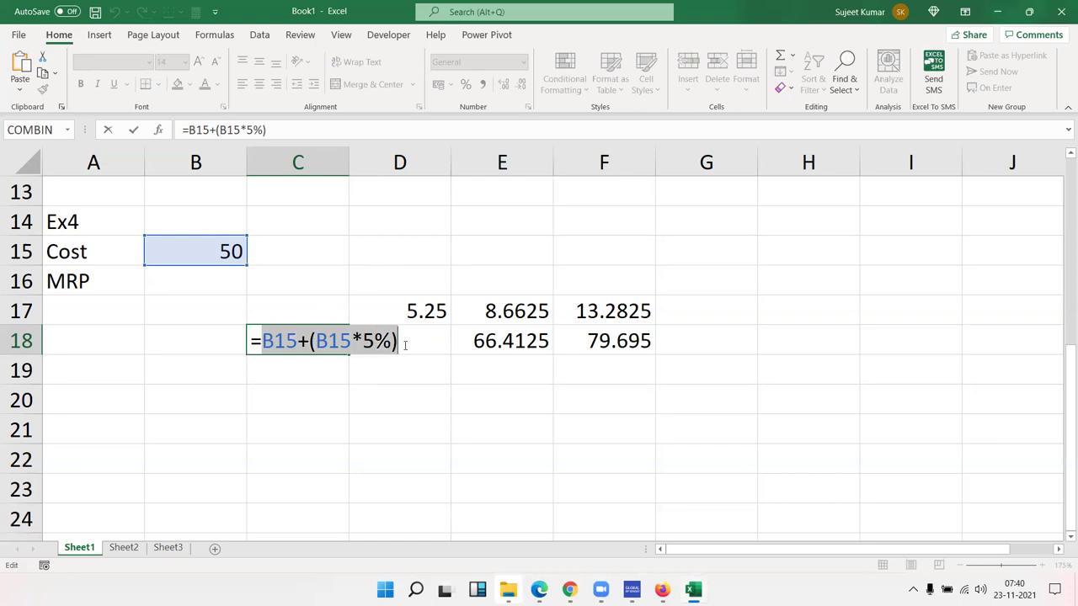
key(ctrl+Return)
click(430, 316)
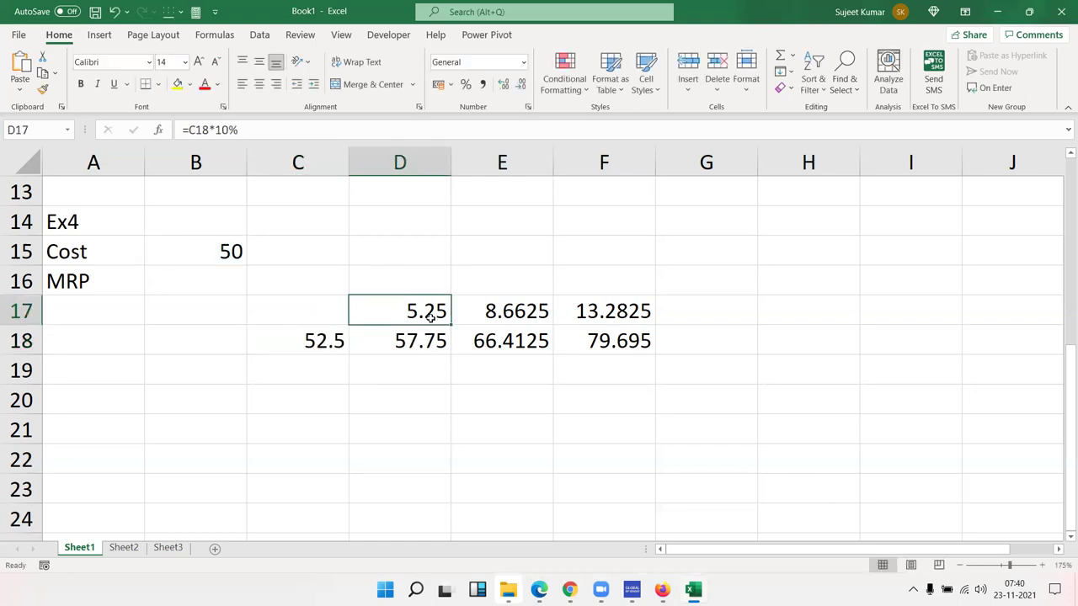
click(344, 347)
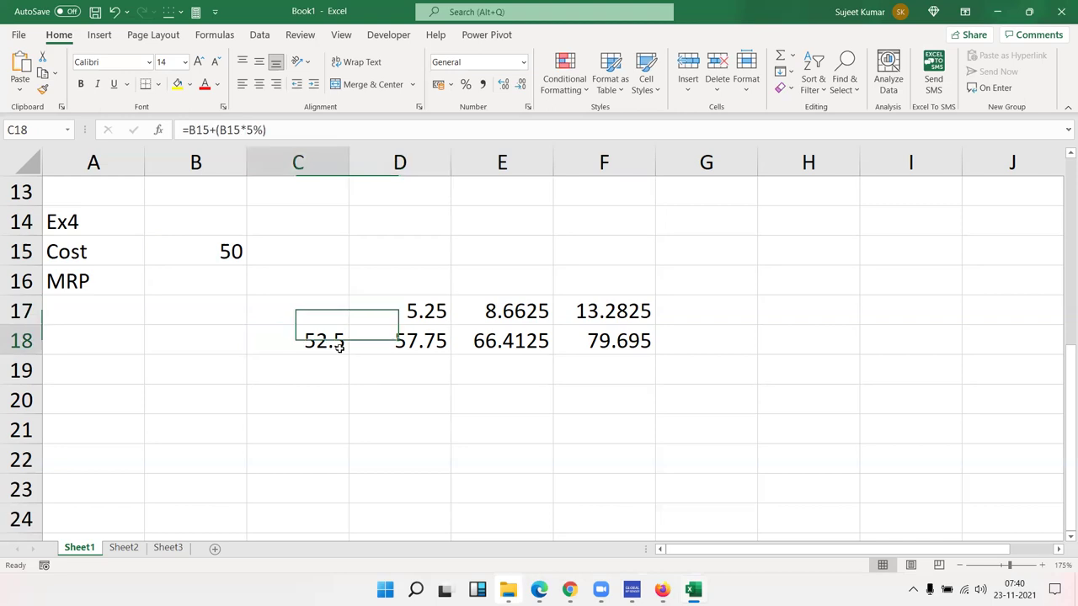
double_click(402, 314)
double_click(392, 311)
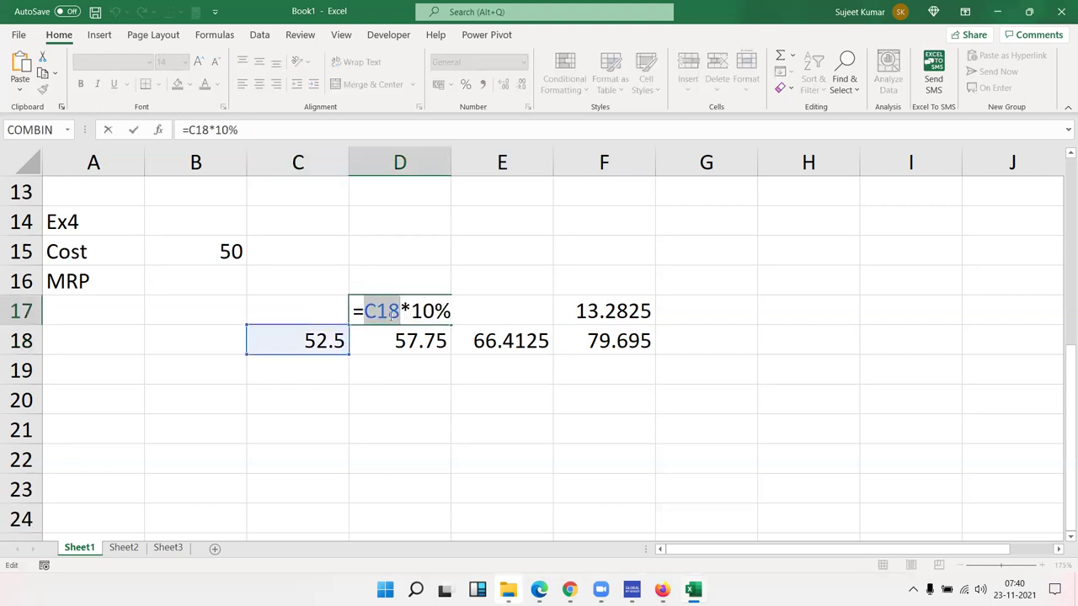
text(())
key(Left)
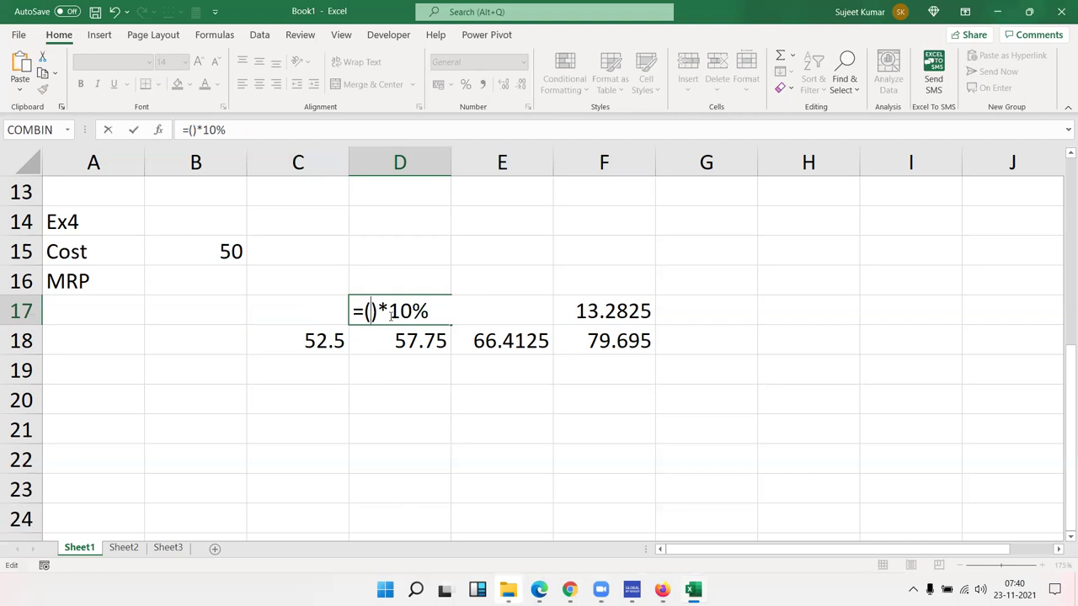
key(ctrl+v)
key(Return)
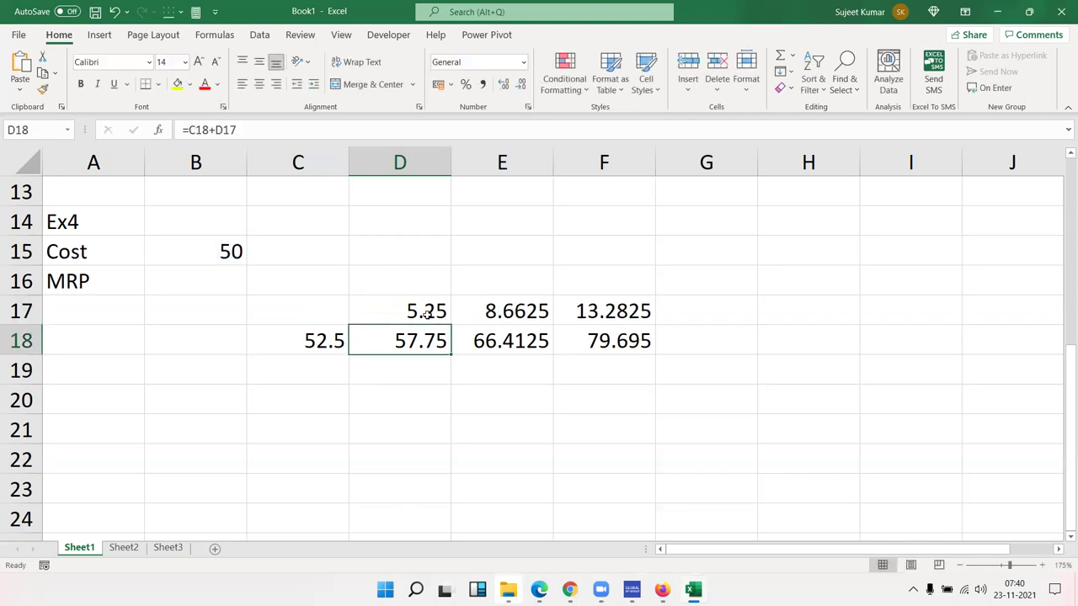
Nest the same expression in place of C18 in D18's formula, then clear the C18 helper
double_click(419, 338)
double_click(393, 340)
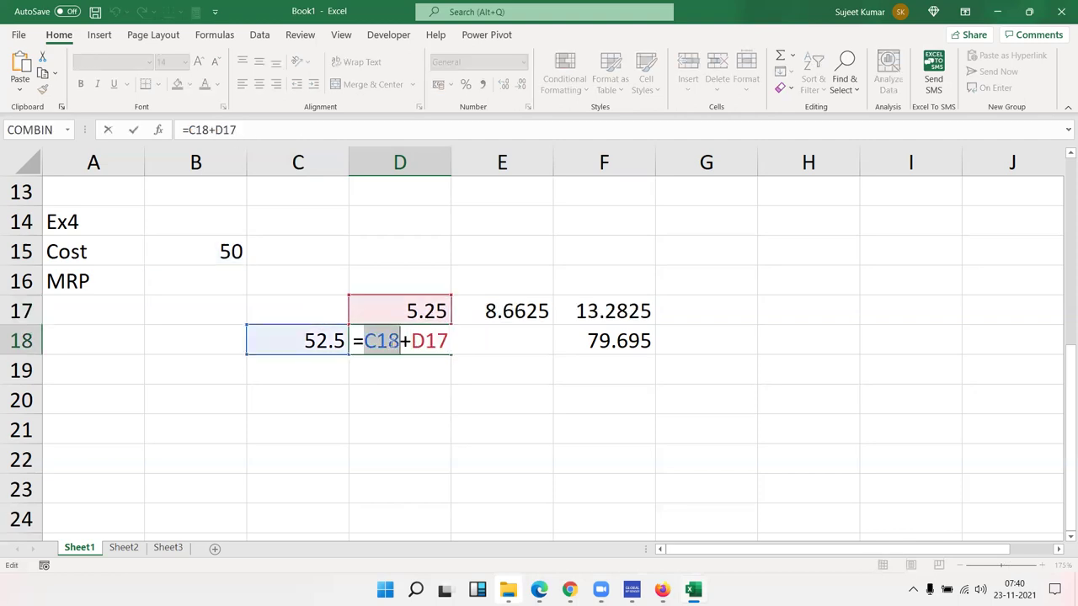
text(())
key(Left)
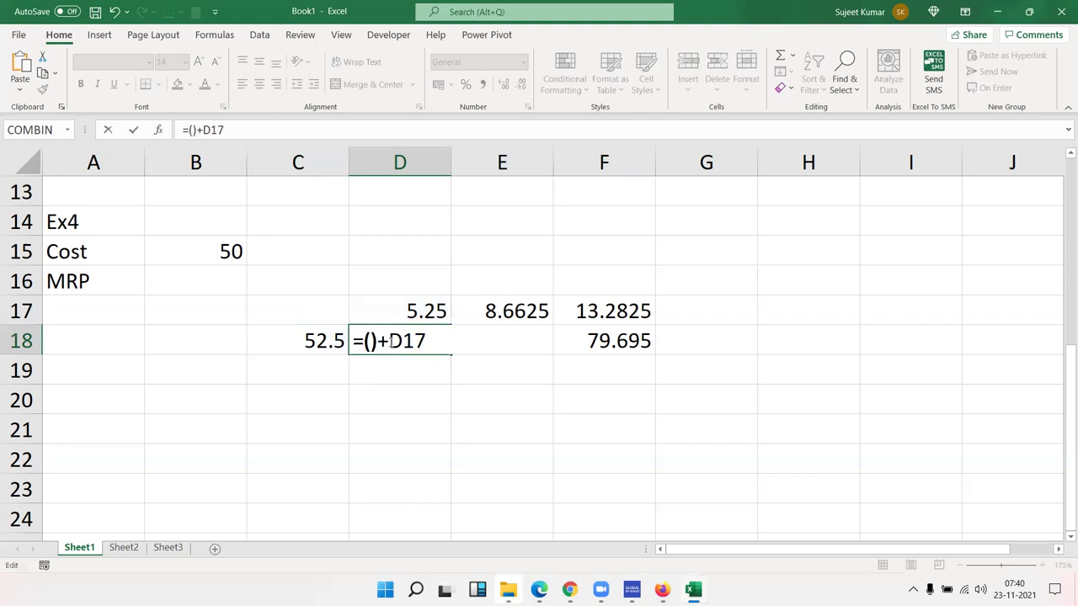
key(ctrl+v)
key(Return)
key(Up)
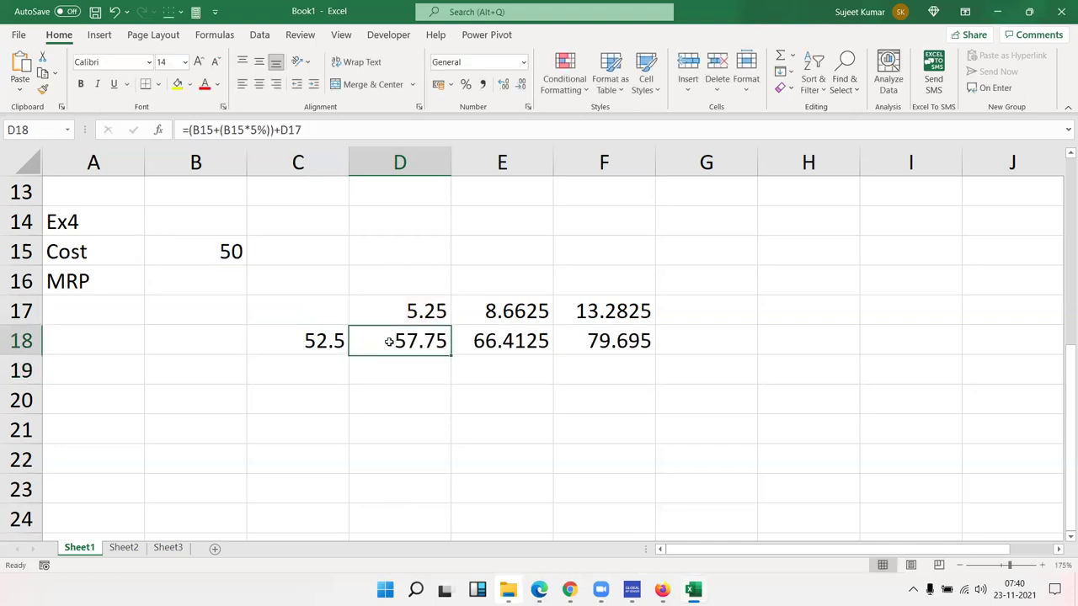
key(Left)
key(Delete)
Replace D17 in D18's formula with D17's bracketed 10% calculation and clear D17, keeping 57.75
key(Right)
key(Up)
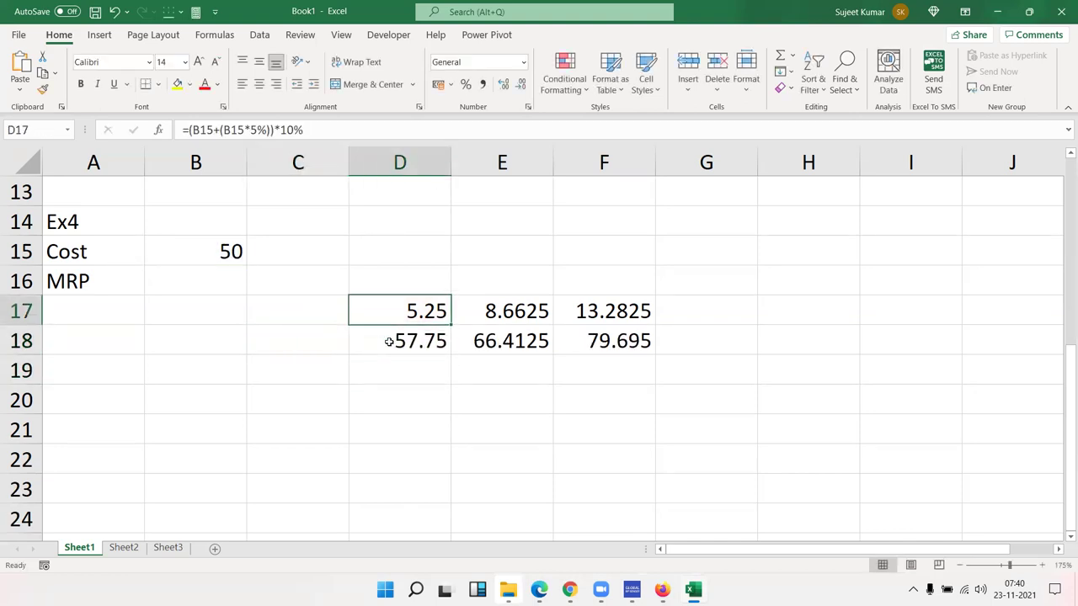
double_click(367, 311)
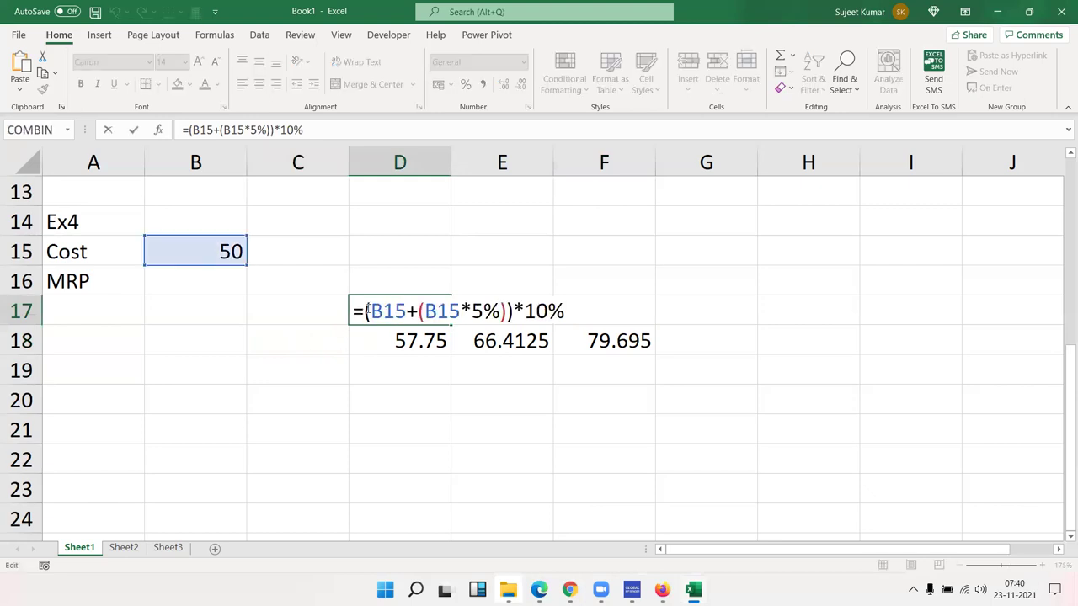
drag(367, 311, 567, 318)
key(ctrl+c)
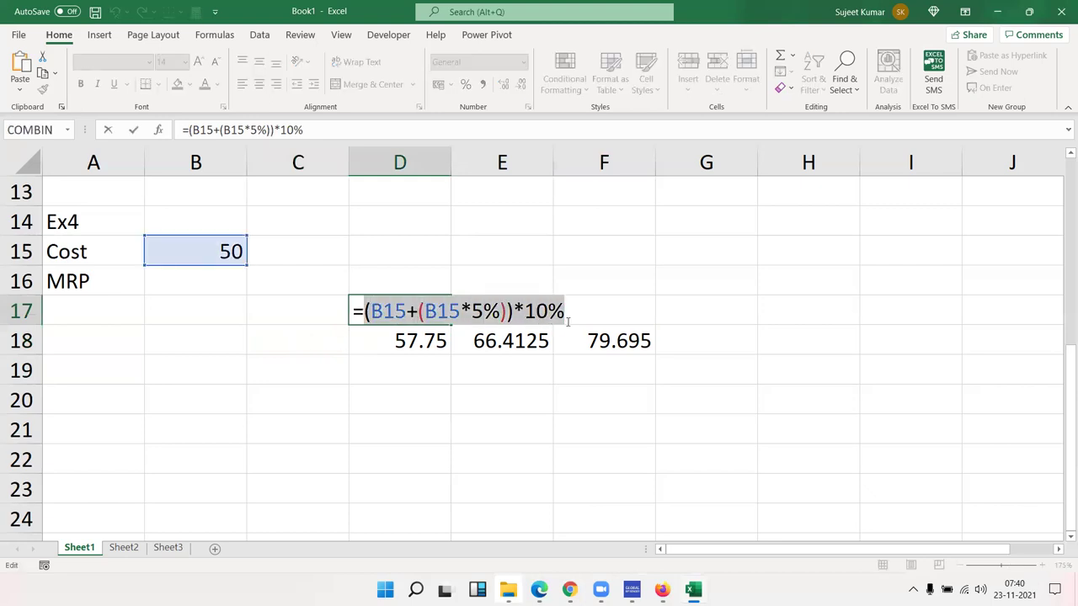
key(Escape)
click(421, 341)
double_click(421, 341)
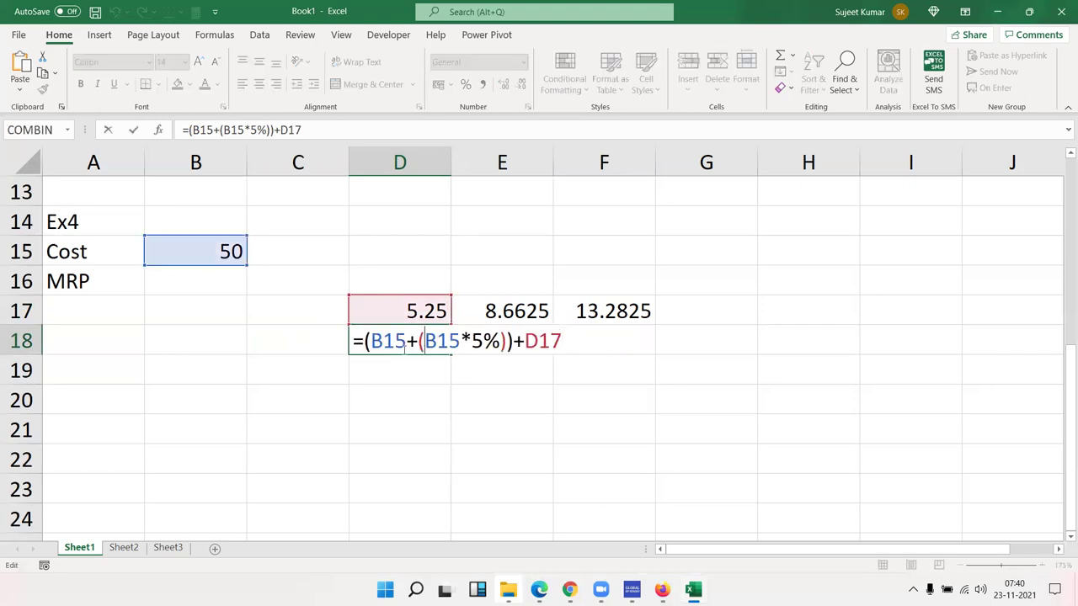
double_click(529, 340)
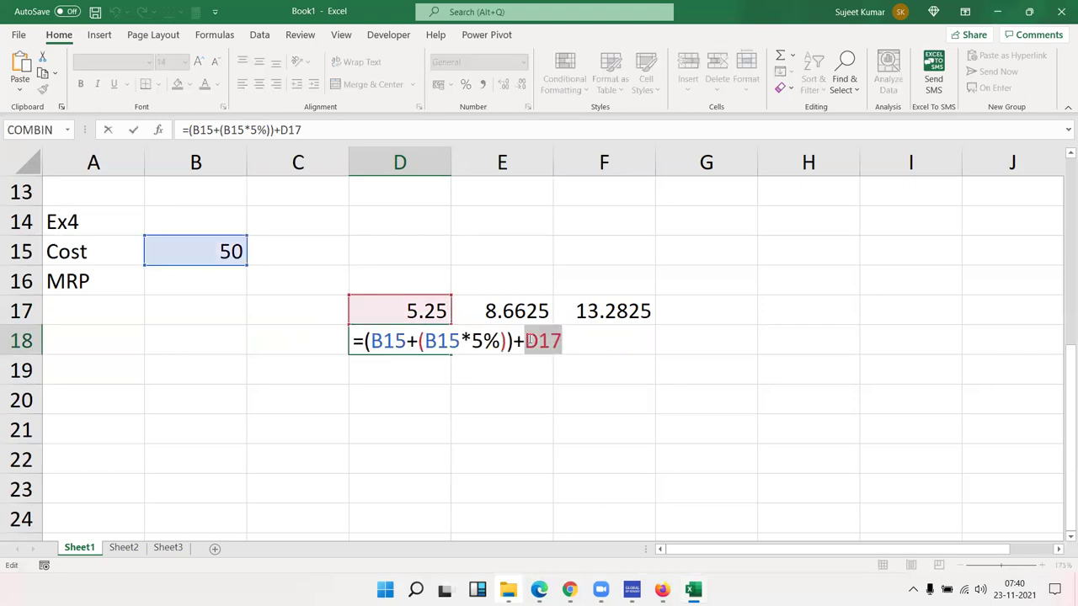
text(())
key(ctrl+v)
key(Return)
key(Up)
key(Up)
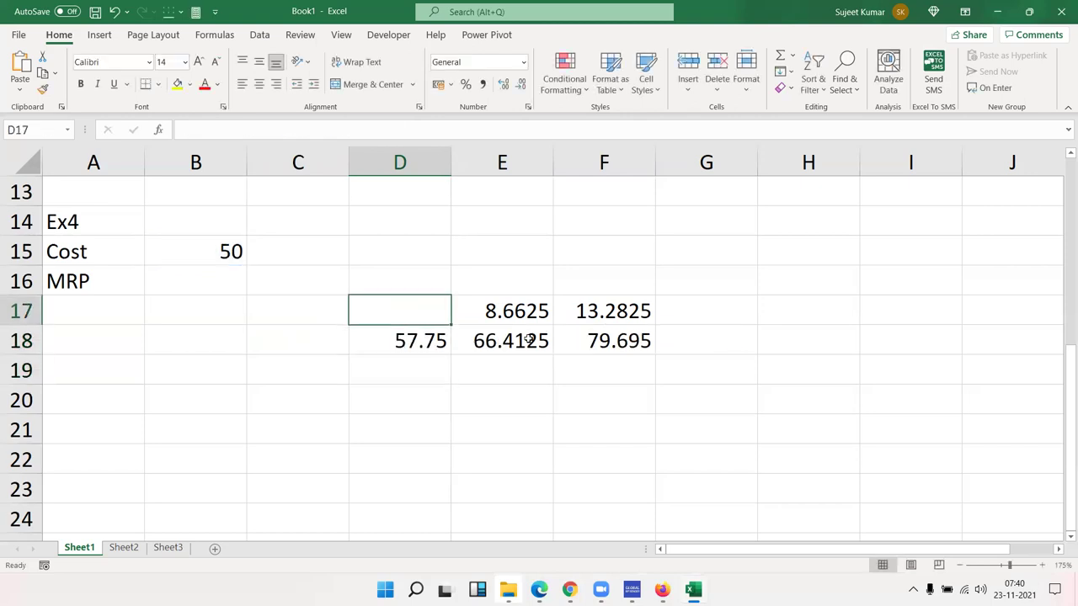
key(Down)
Copy D18's formula and nest it in brackets in place of D18 in E17's formula
double_click(423, 344)
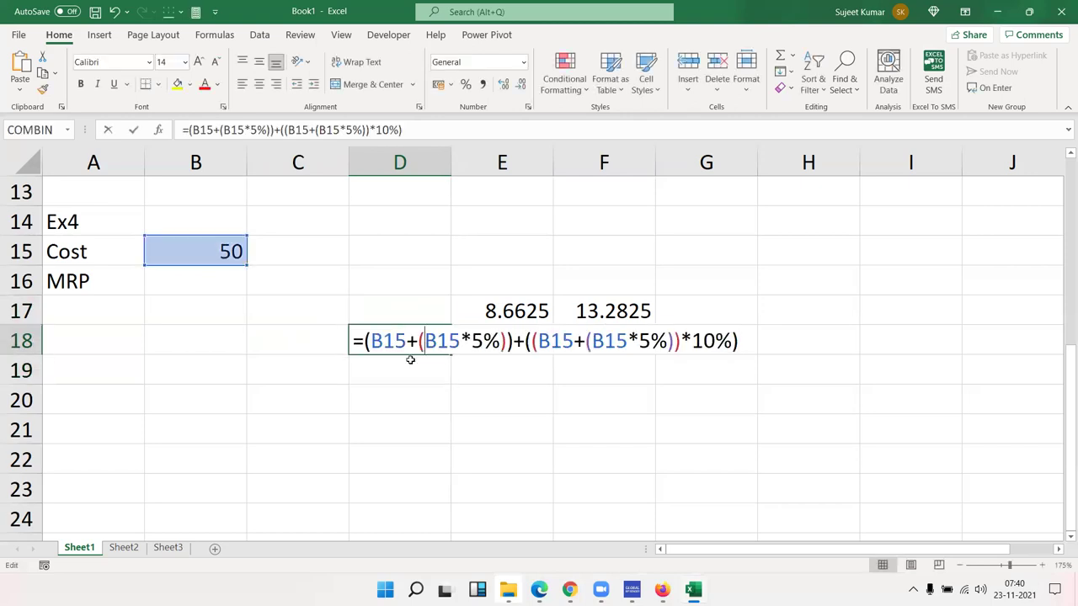
click(366, 341)
drag(421, 347, 811, 343)
key(ctrl+c)
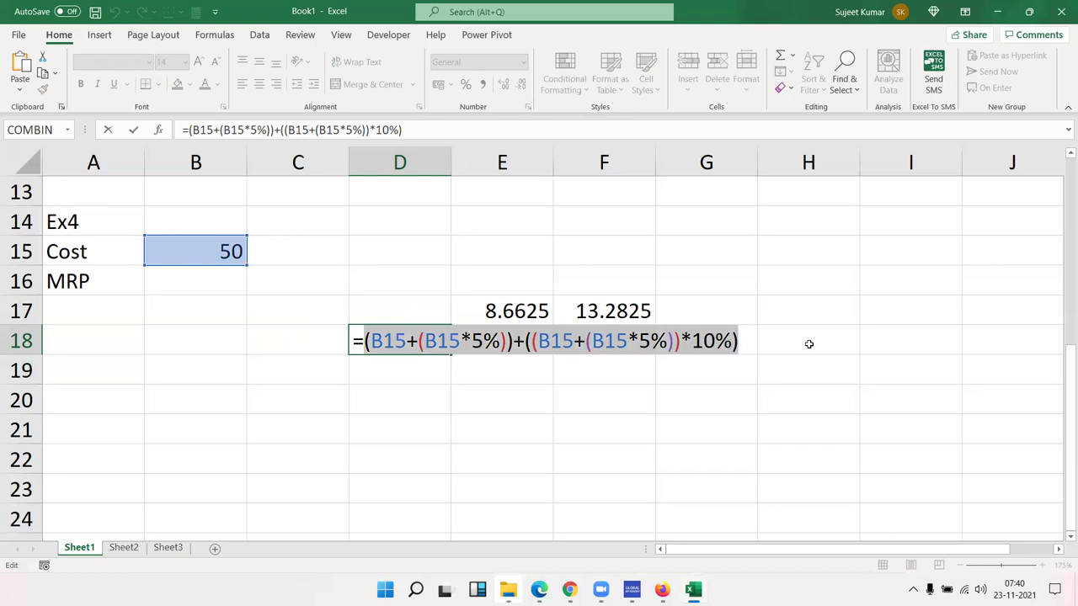
key(Escape)
double_click(539, 312)
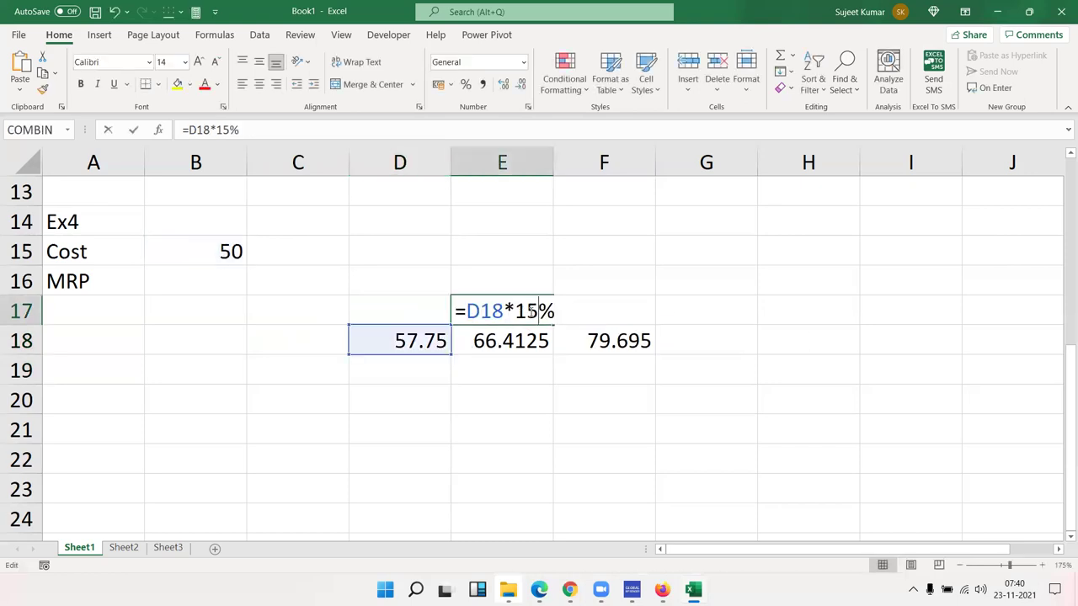
double_click(473, 312)
text(())
key(ctrl+v)
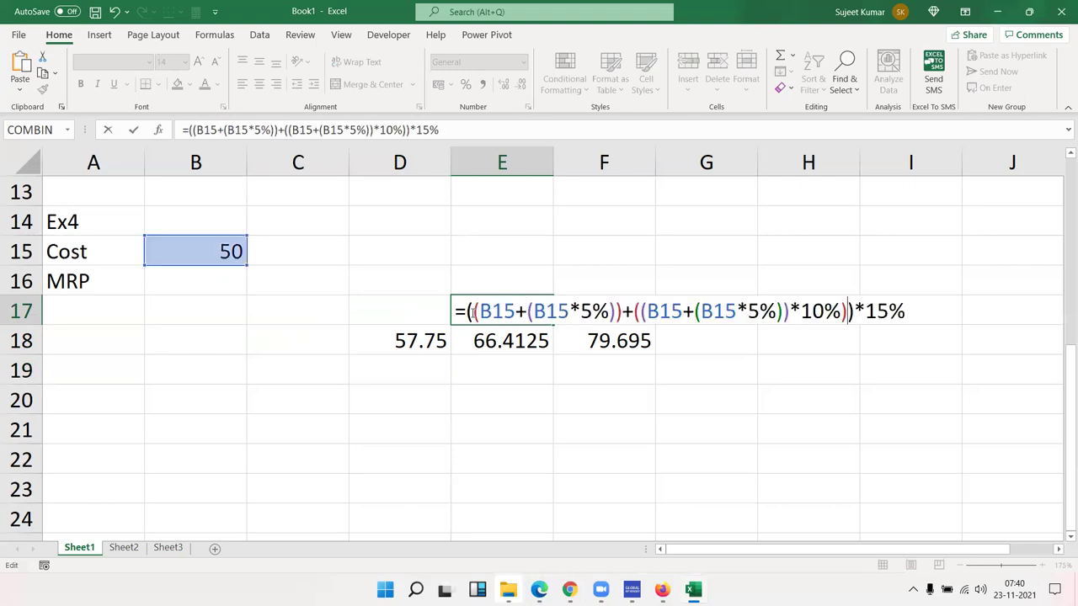
key(Return)
Nest D18's expression in place of D18 in E18's formula, then clear the D18 helper
double_click(504, 341)
double_click(481, 345)
text(())
key(Left)
key(ctrl+v)
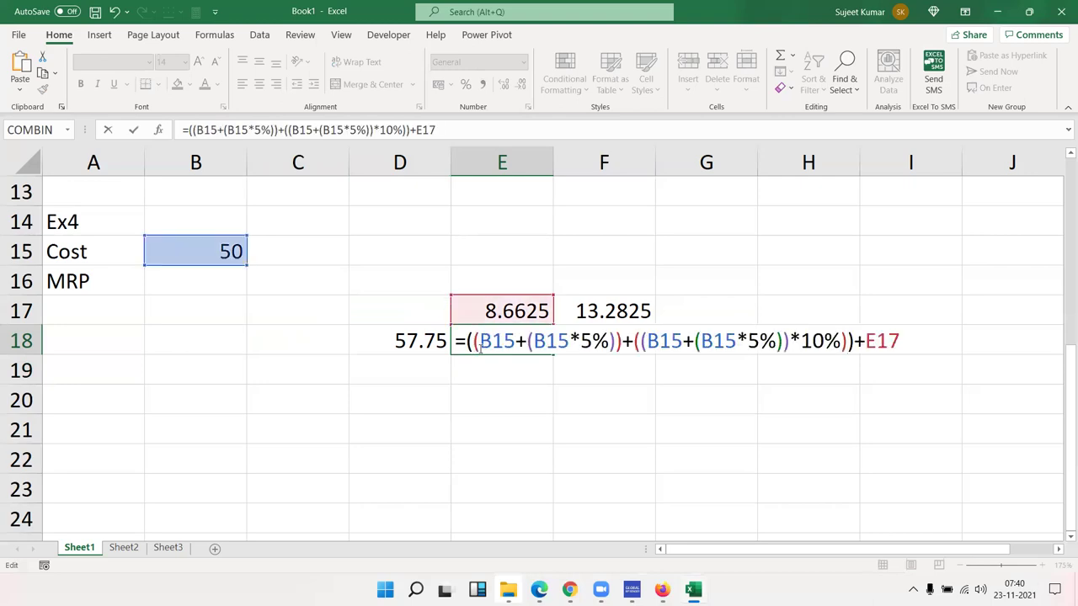
key(Return)
key(Up)
key(Left)
key(Delete)
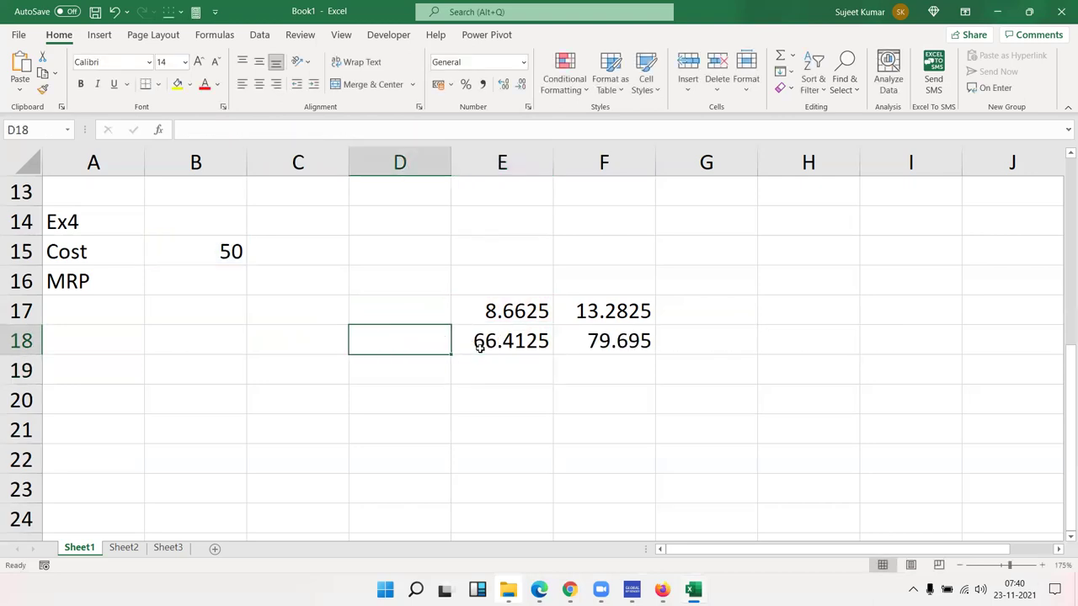
Copy E17's whole nested expression from its formula
key(Right)
key(Up)
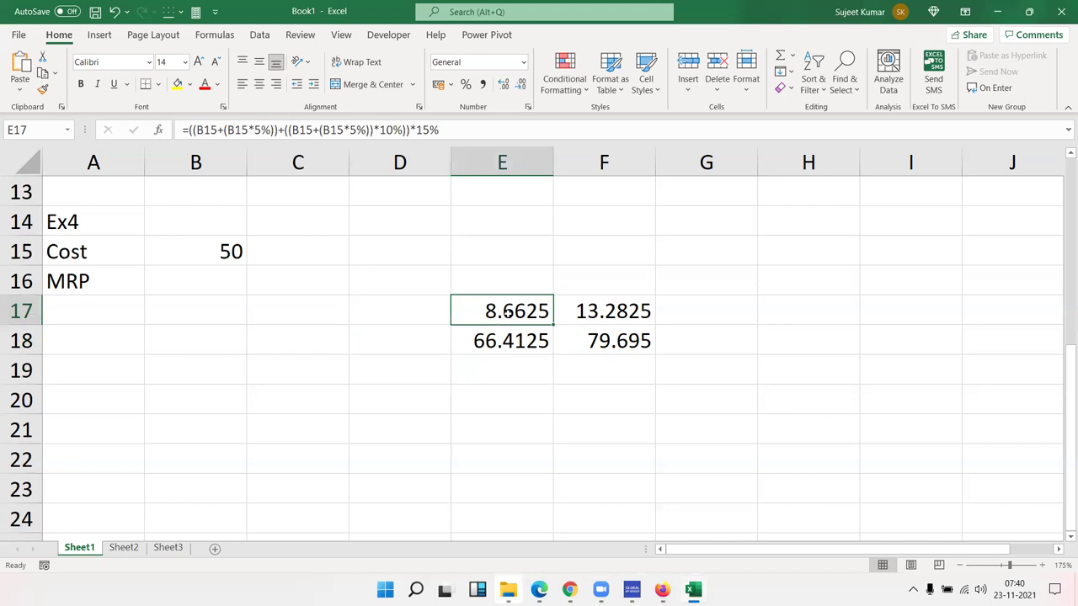
double_click(503, 314)
drag(470, 311, 911, 347)
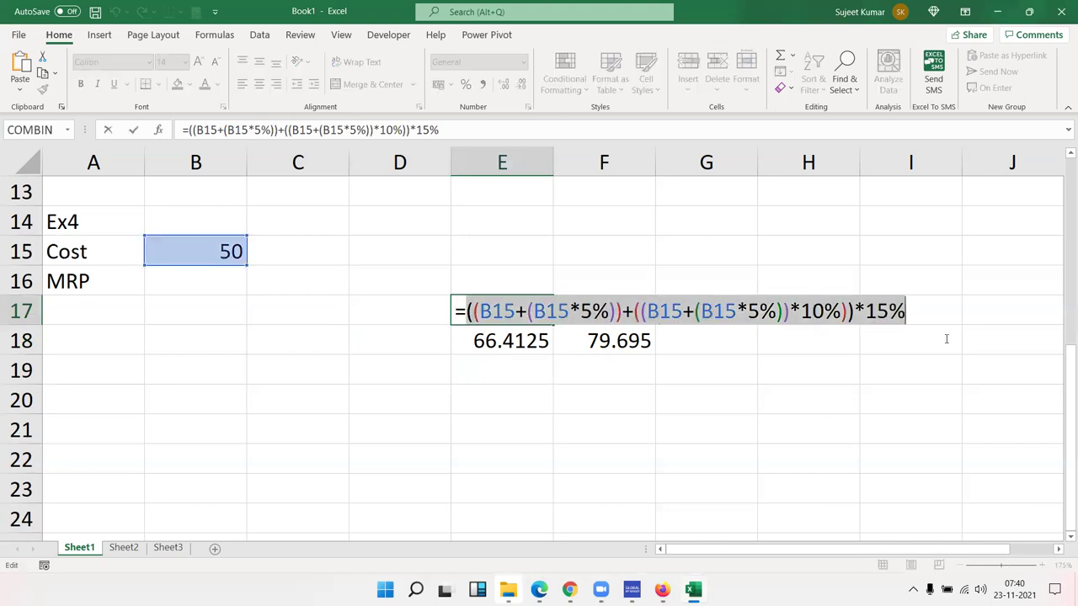
key(Escape)
Replace E17 in E18's formula with that bracketed expression, clear E17, and select E18's full formula
double_click(489, 342)
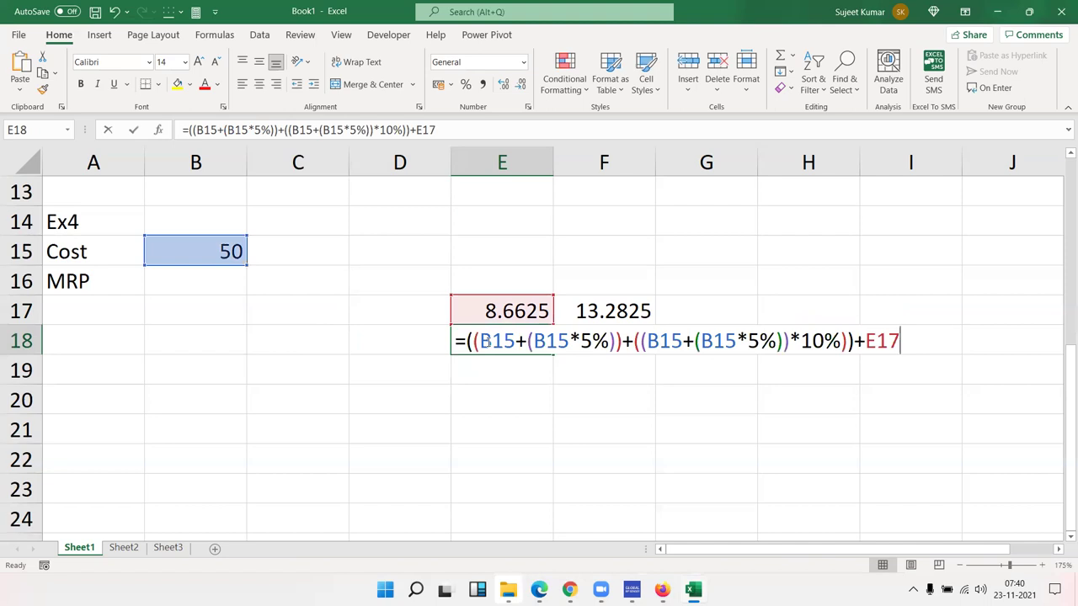
double_click(871, 341)
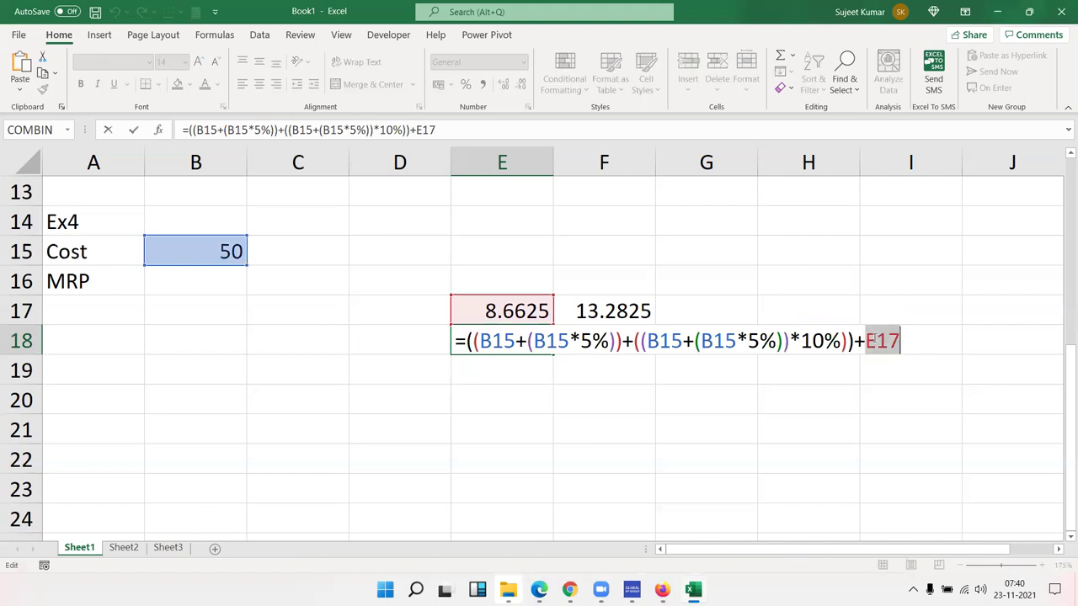
text(())
key(Left)
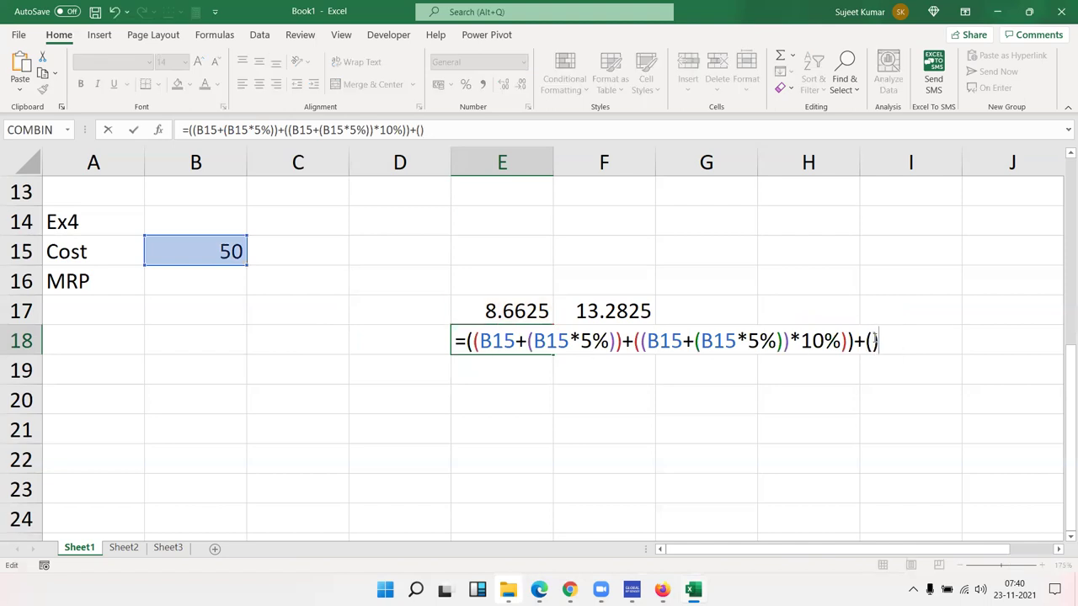
text(((B15+(B15*5%))+((B15+(B15*5%))*10%))*15%)
key(Return)
key(Up)
key(Up)
key(Delete)
key(Down)
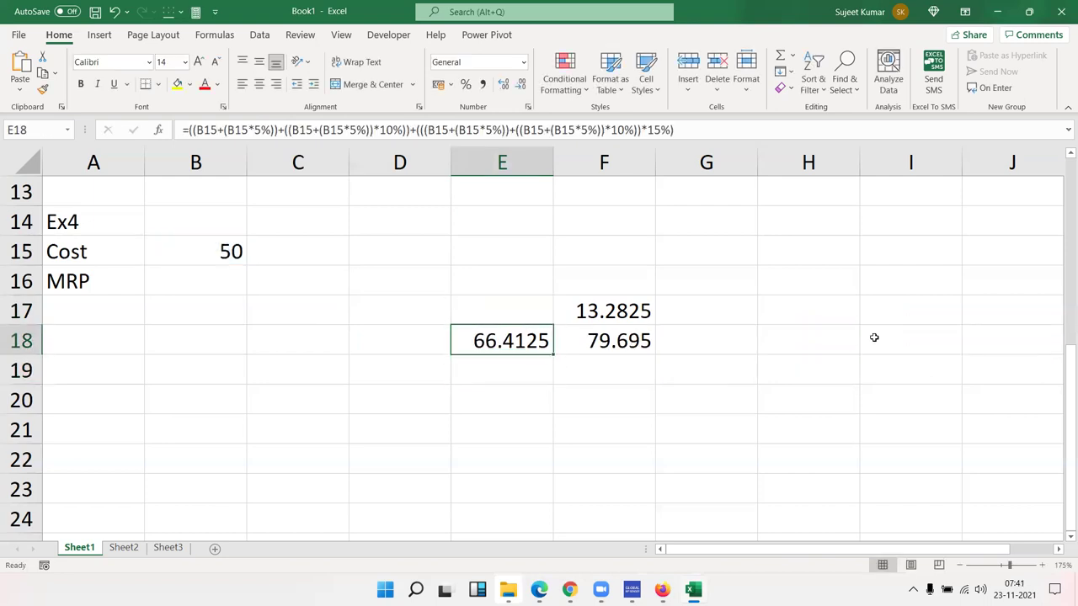
double_click(531, 341)
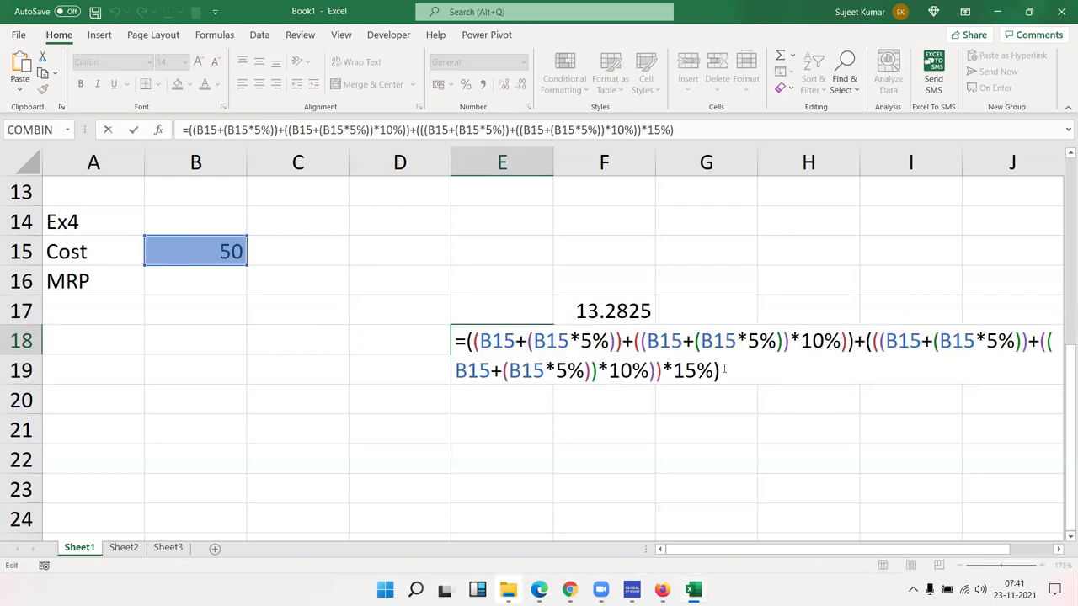
drag(722, 370, 469, 343)
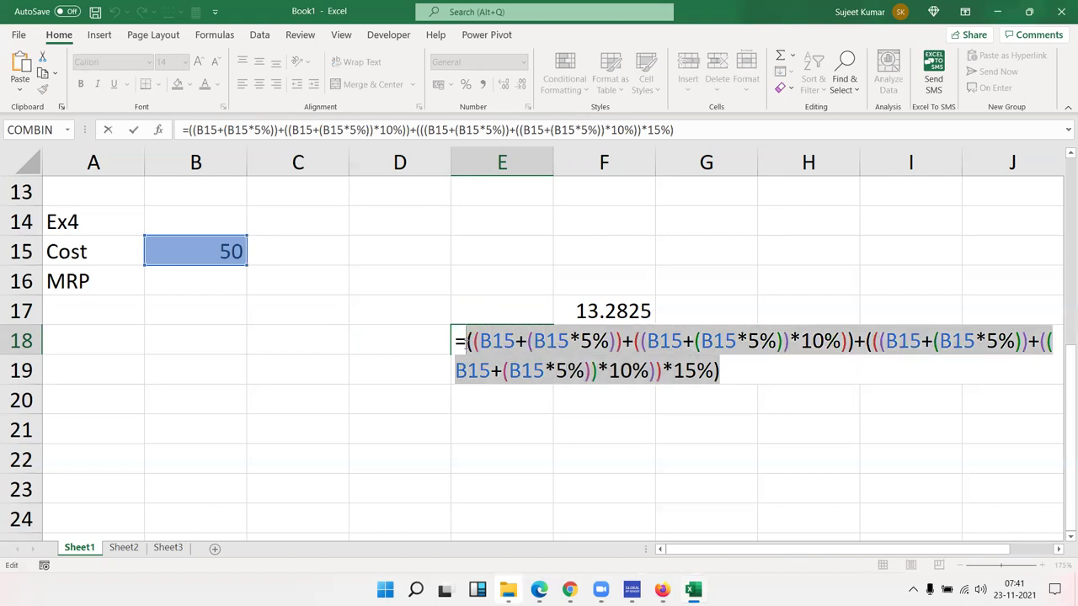
Copy E18's formula and nest it in brackets in place of E18 in F17's formula
key(Escape)
click(604, 310)
double_click(603, 310)
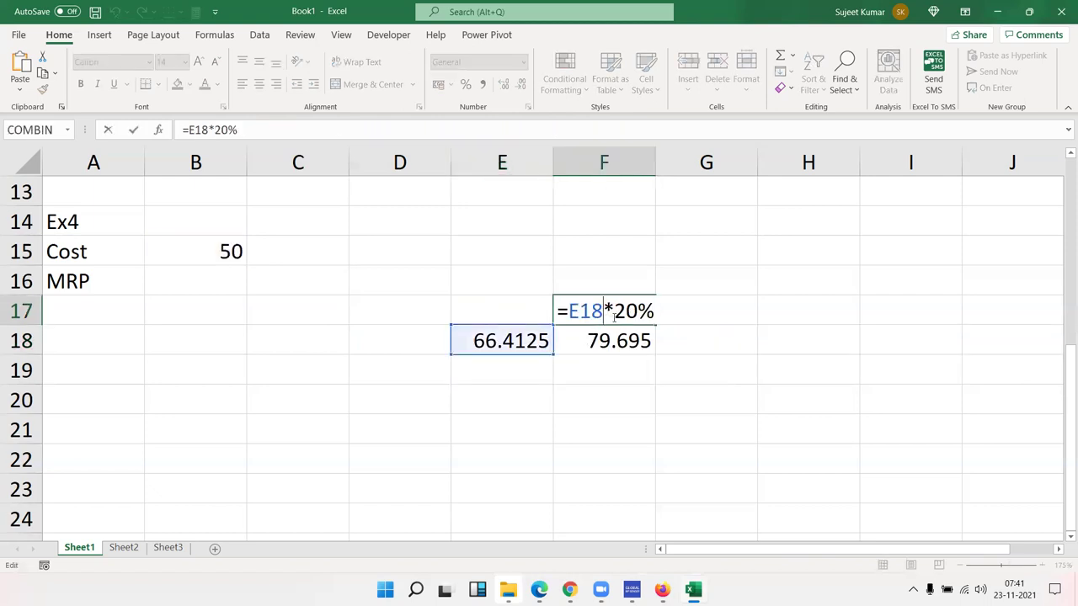
double_click(589, 311)
text(())
key(Left)
text(((B15+(B15*5%))+((B15+(B15*5%))*10%))+(((B15+(B15*5%))+((B15+(B15*5%))*10%))*15%))
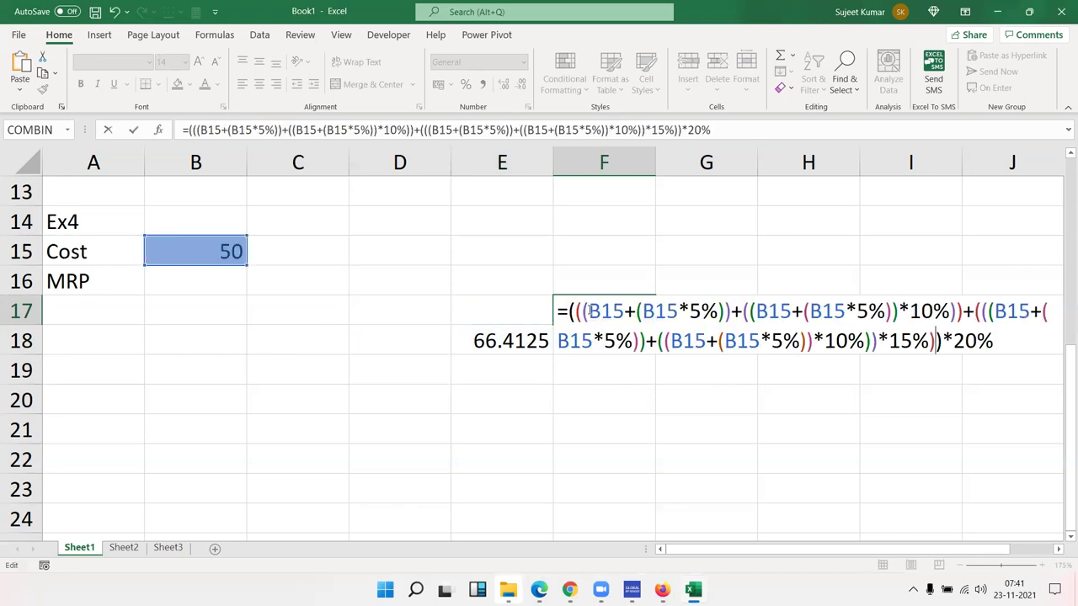
key(Return)
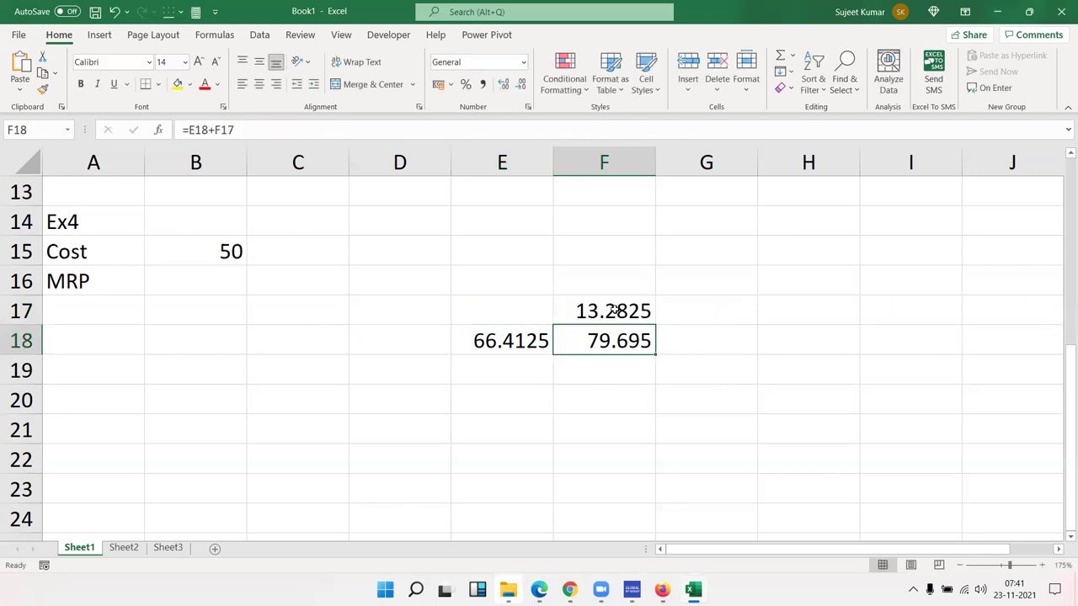
Nest E18's expression in place of the E18 reference in F18's formula
double_click(614, 333)
double_click(597, 341)
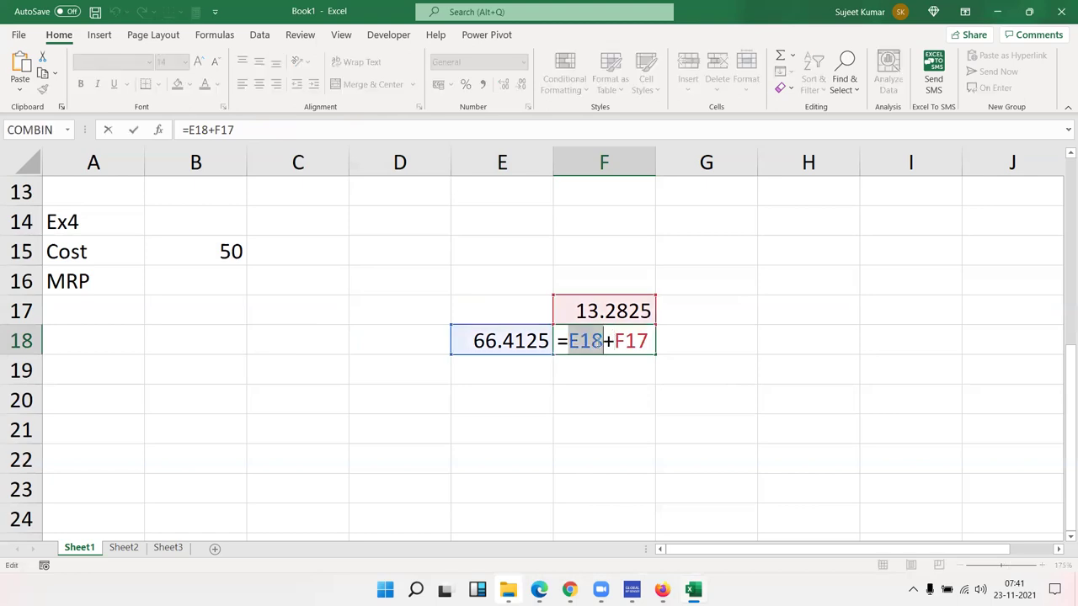
text(())
key(Left)
text(((B15+(B15*5%))+((B15+(B15*5%))*10%))+(((B15+(B15*5%))+((B15+(B15*5%))*10%))*15%))
key(Return)
key(Up)
key(Left)
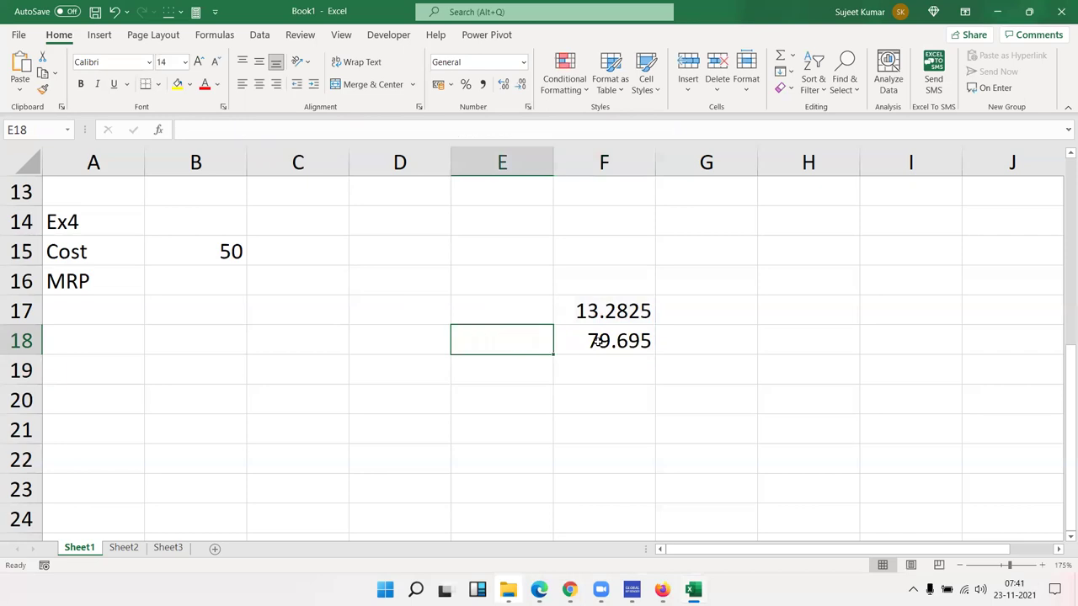
key(Right)
key(Up)
Nest F17's copied calculation in place of F17 in F18's formula, then clear F17, giving 79.695
double_click(599, 312)
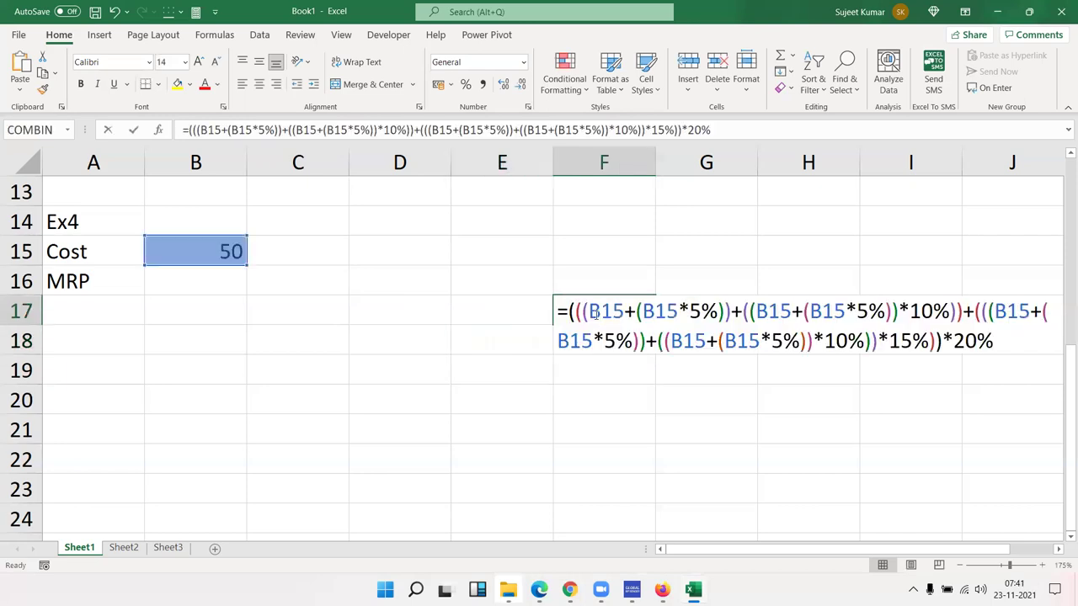
drag(978, 347, 571, 310)
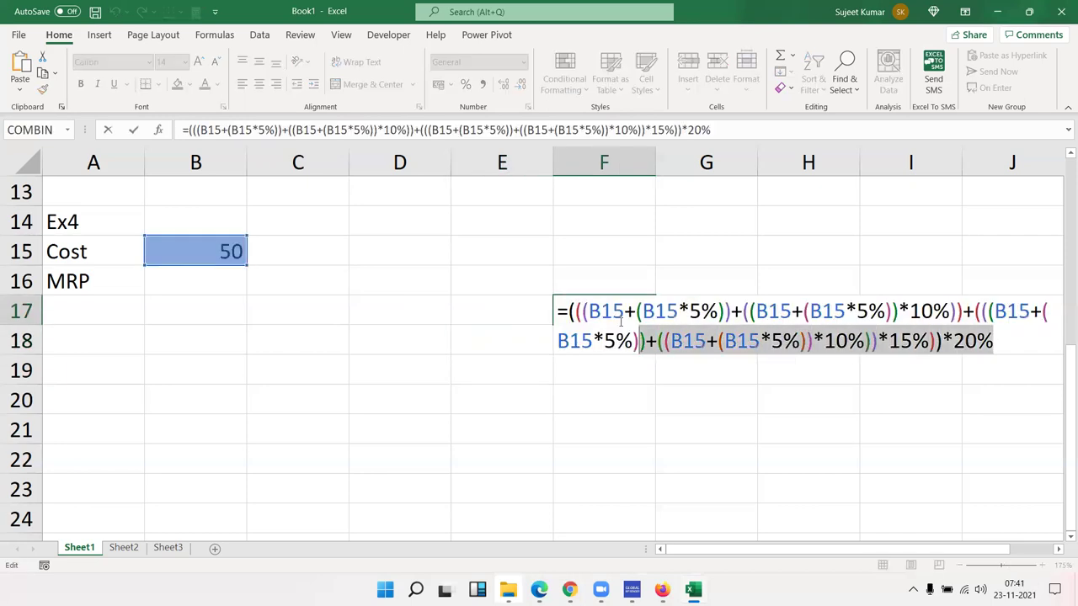
key(Return)
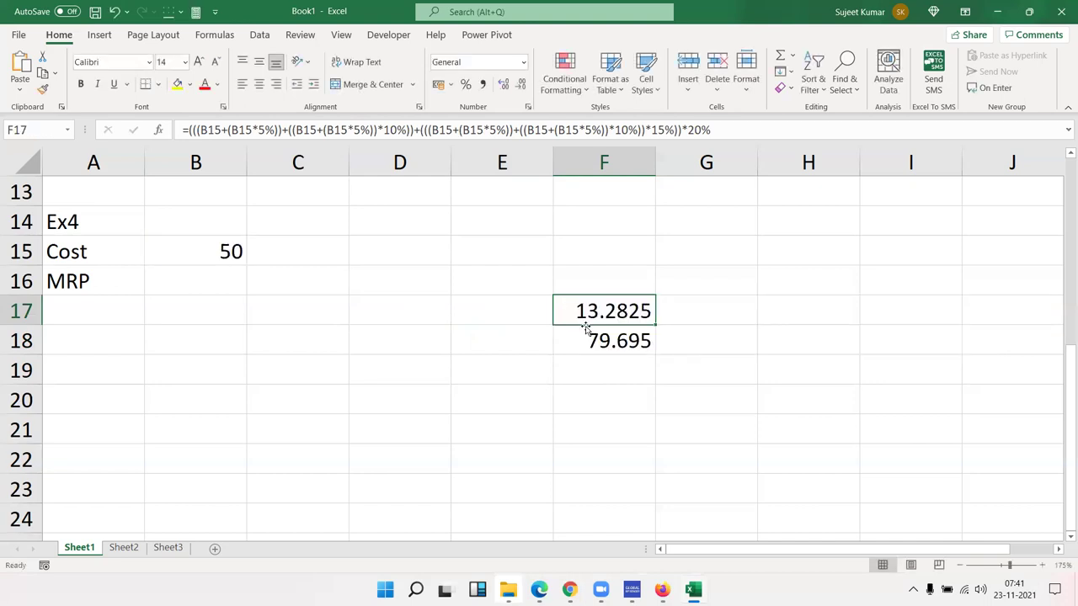
double_click(583, 338)
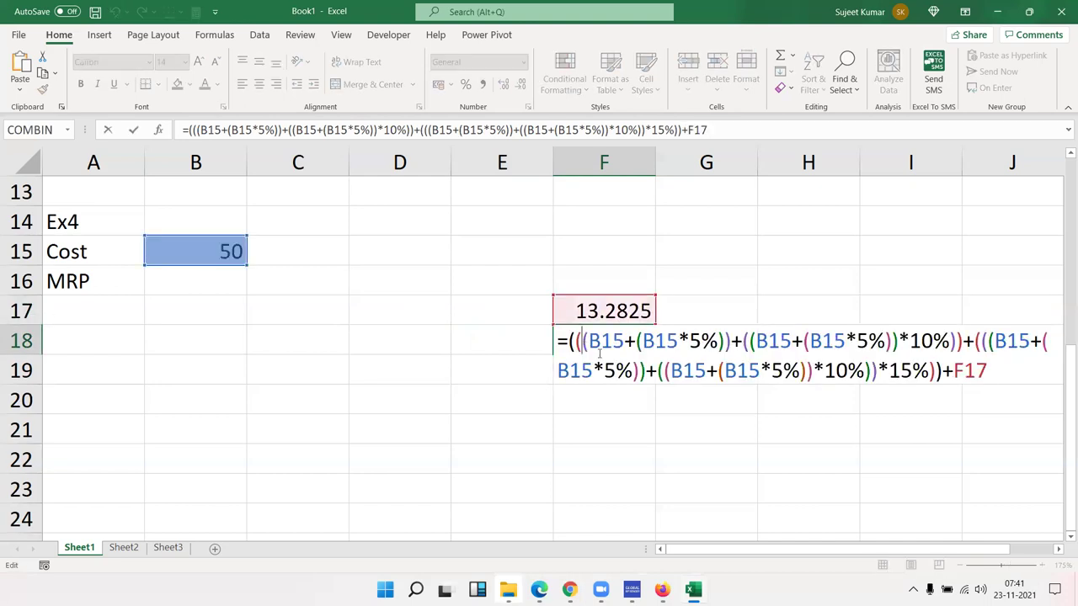
double_click(966, 372)
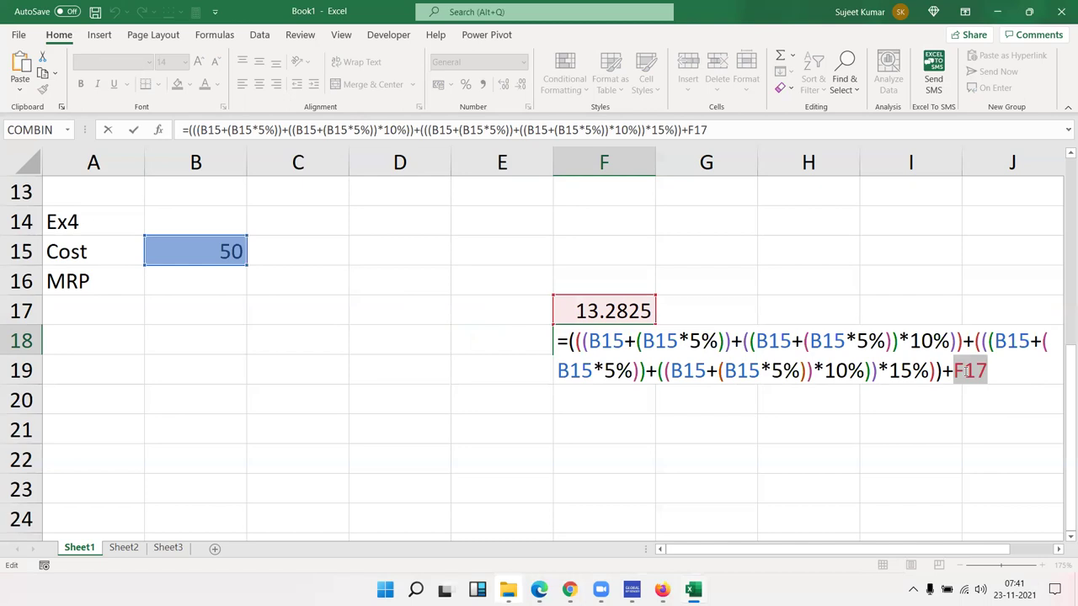
text(())
key(Left)
text((((B15+(B15*5%))+((B15+(B15*5%))*10%))+(((B15+(B15*5%))+((B15+(B15*5%))*10%))*15%))*20%)
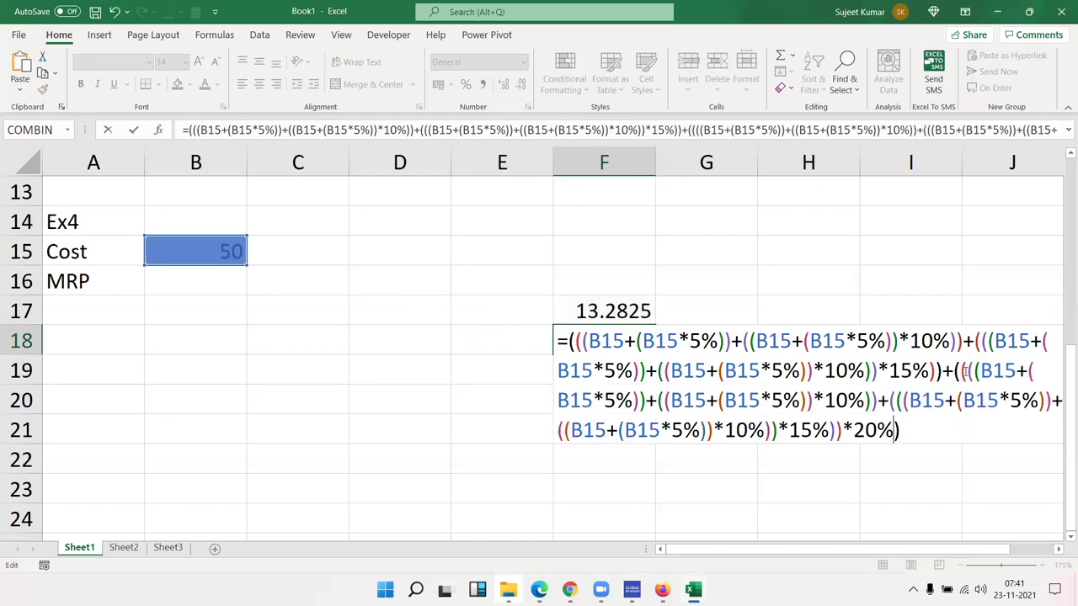
key(Return)
key(Up)
key(Up)
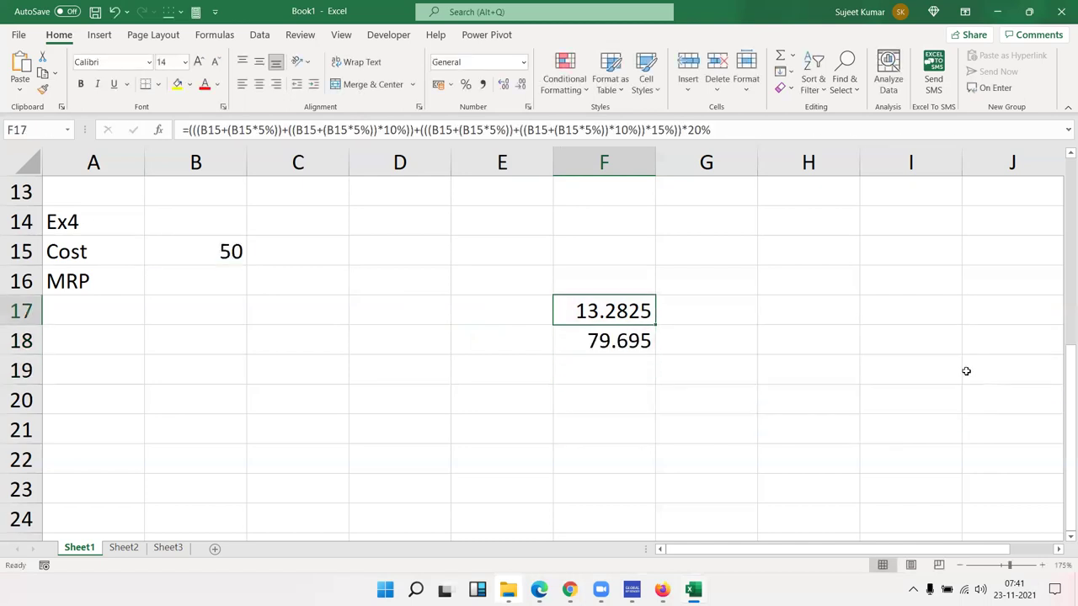
key(Delete)
key(Down)
Move F18's nested MRP formula into B16 and review it, showing 79.695
key(ctrl+c)
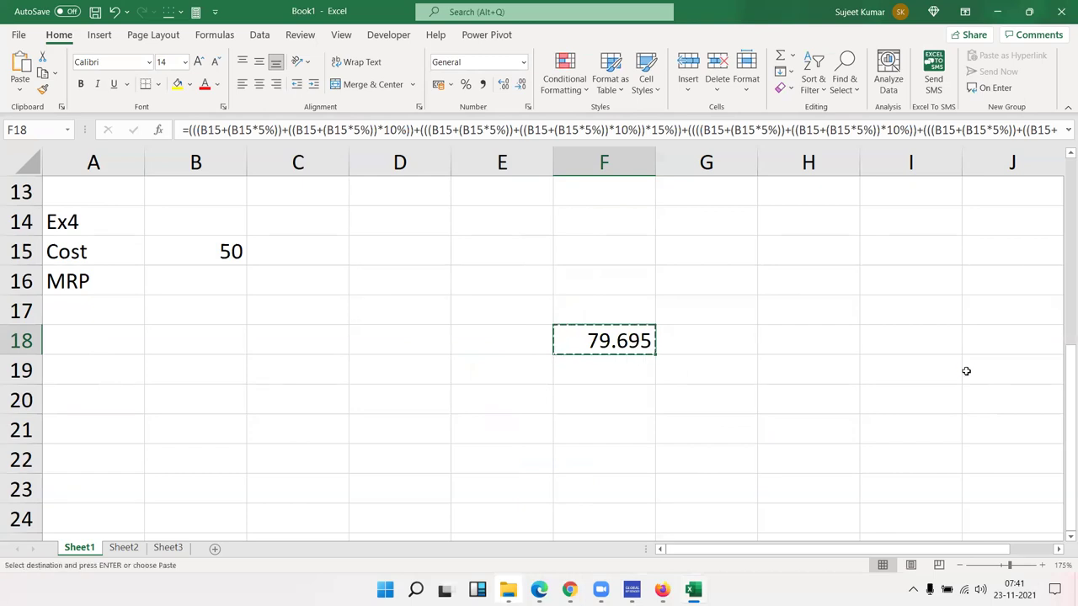
key(Left)
key(Left)
key(Left)
key(Left)
key(Up)
key(Up)
key(Return)
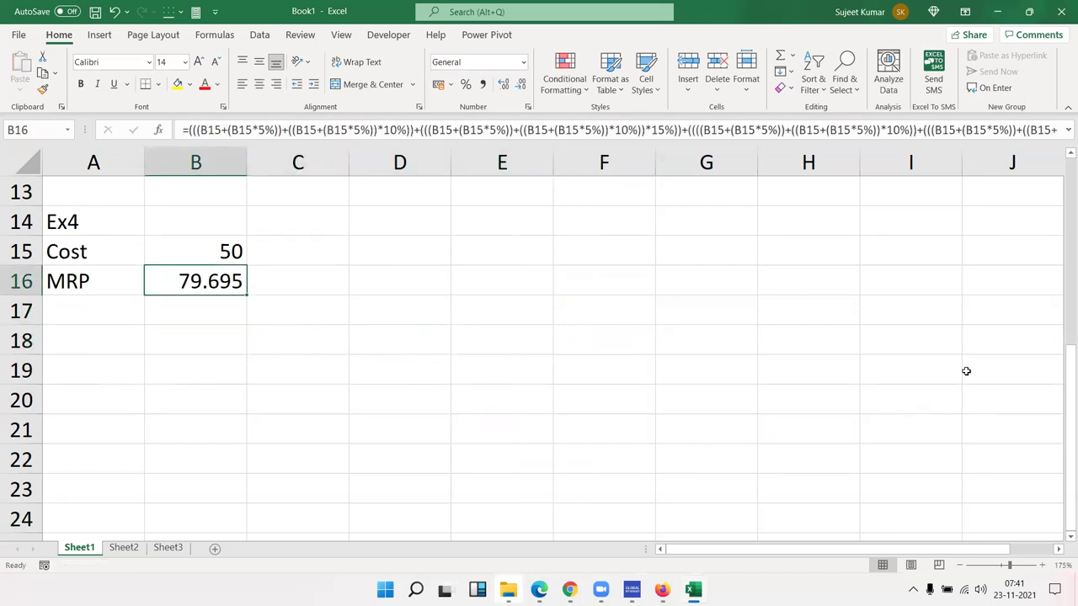
key(F2)
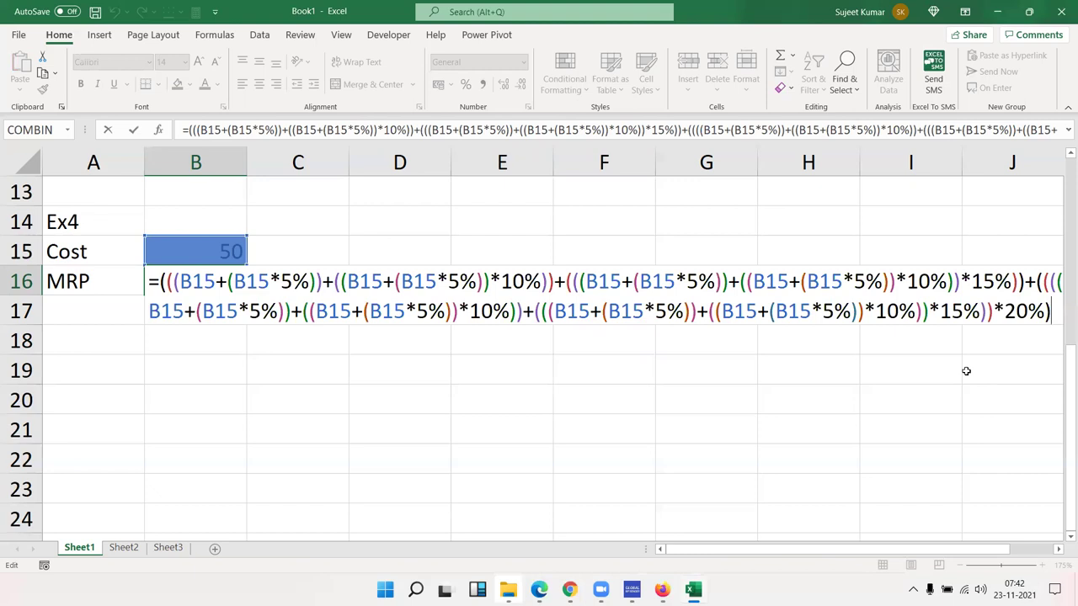
key(Return)
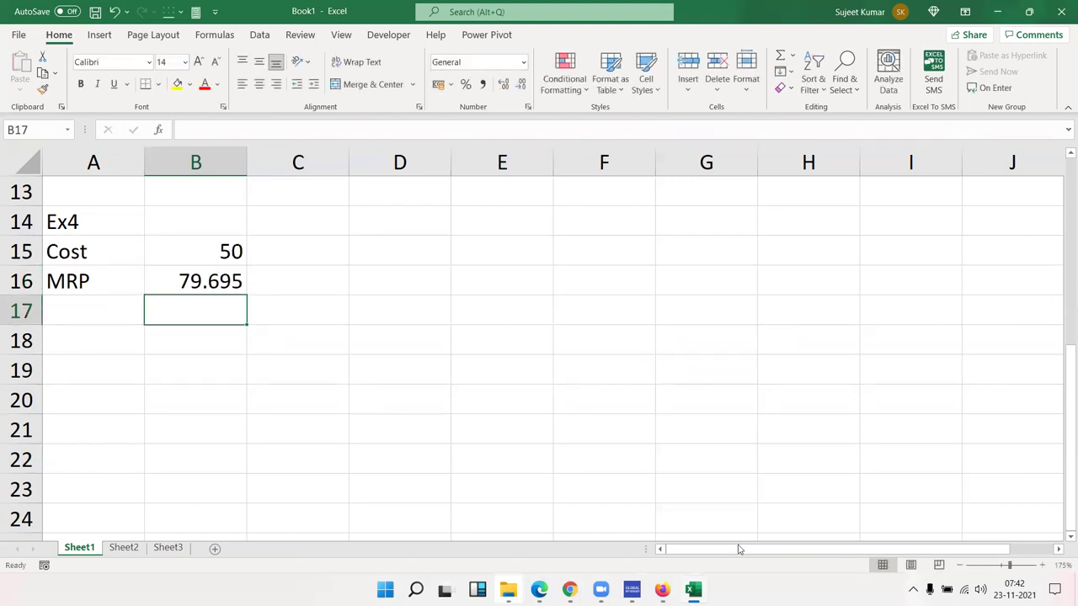
Rename the worksheet Sheet1 to PR-1
click(97, 537)
double_click(78, 548)
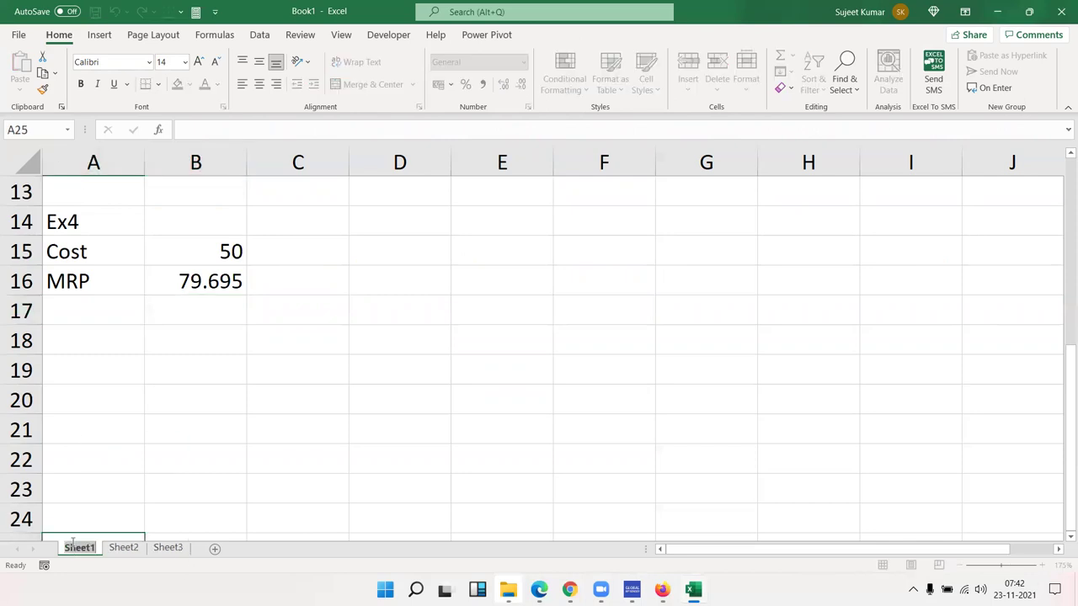
text(PR-1)
key(Return)
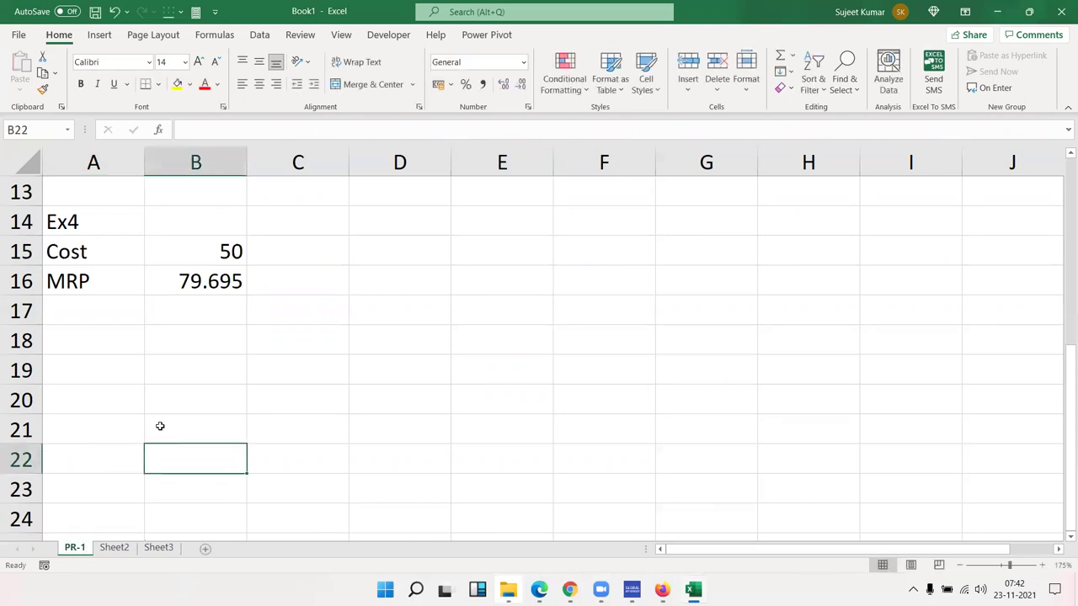
scroll(157, 429, up, 4)
scroll(157, 430, down, 10)
scroll(157, 430, up, 10)
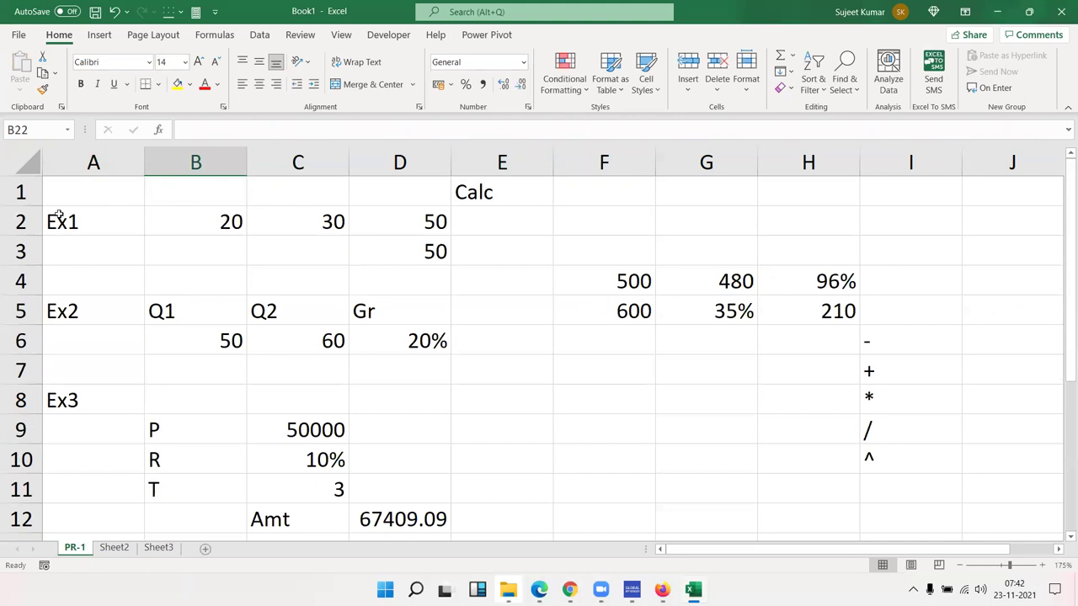
Give the Ex1, Ex2 and Ex3 labels in A2, A5 and A8 a yellow fill
drag(57, 212, 484, 240)
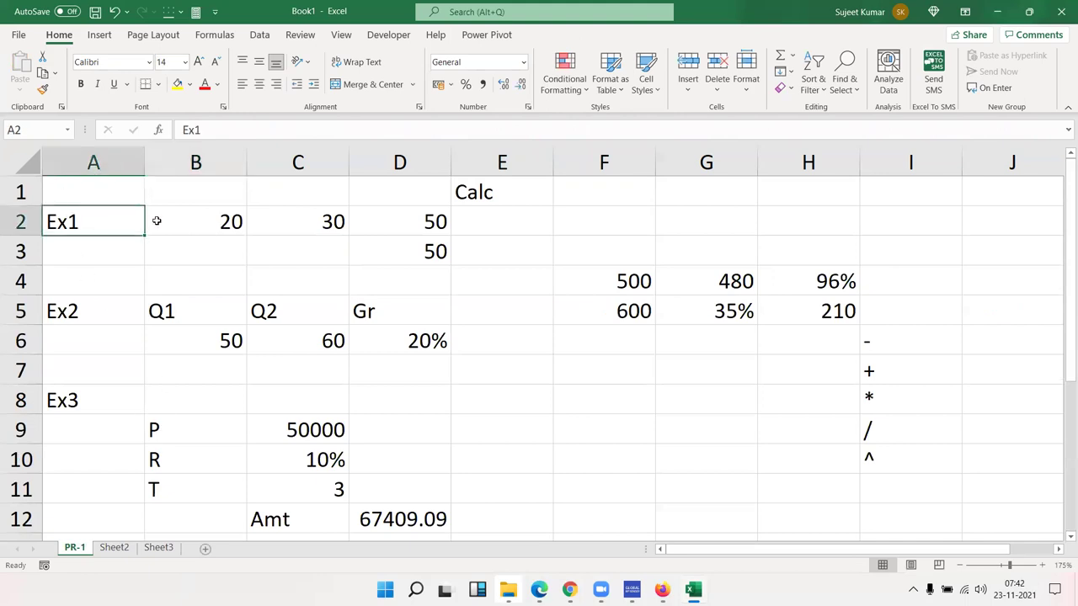
click(76, 227)
click(177, 84)
click(102, 304)
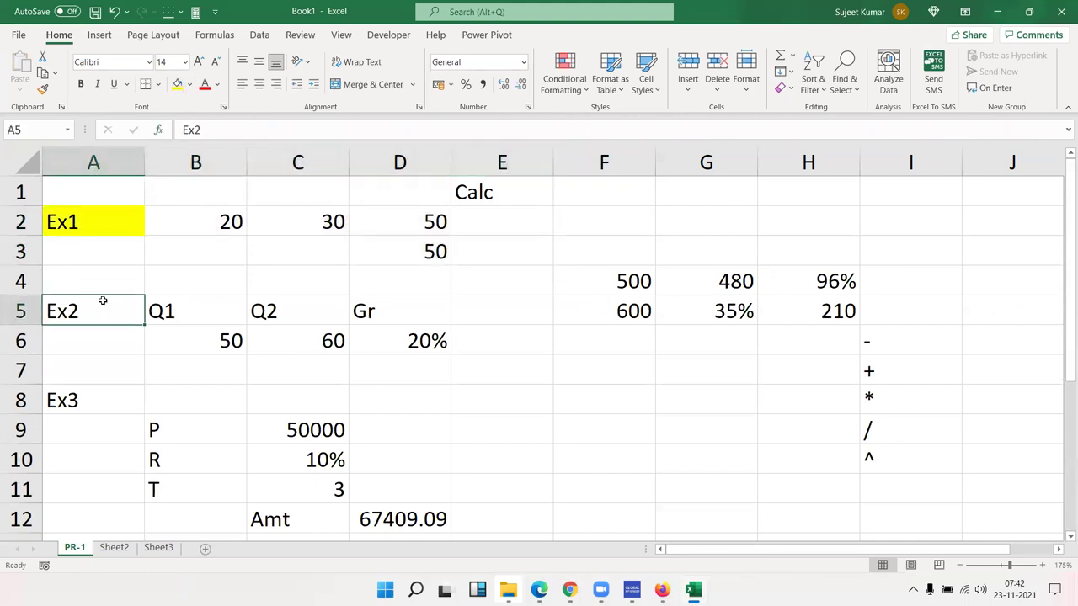
click(177, 84)
click(84, 406)
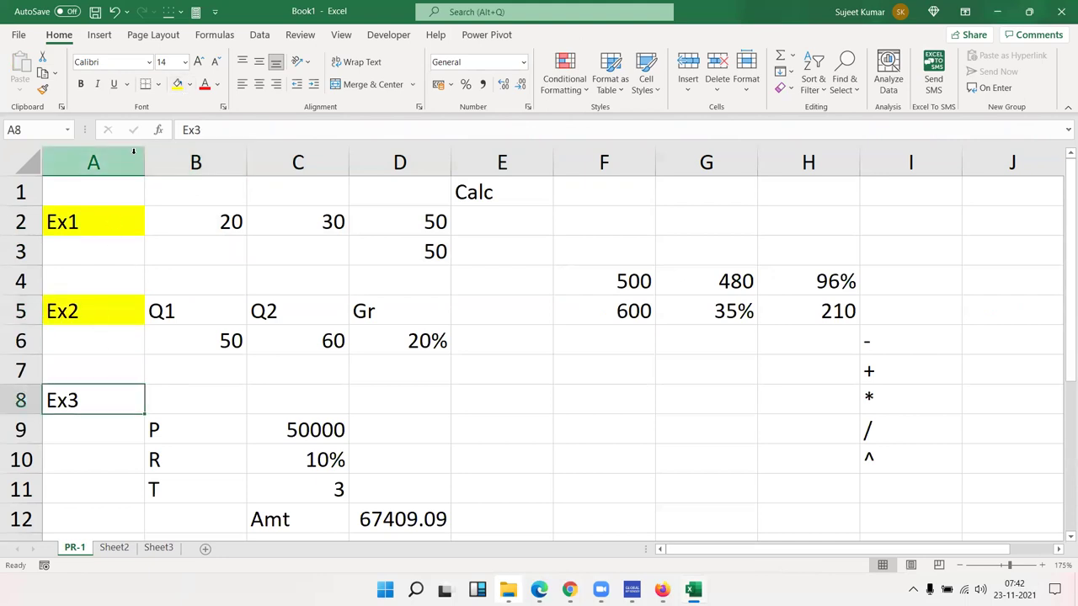
click(176, 84)
Fill the Ex4 label in A14 yellow to match the others
scroll(99, 422, down, 2)
scroll(92, 341, down, 3)
scroll(85, 363, up, 5)
click(75, 433)
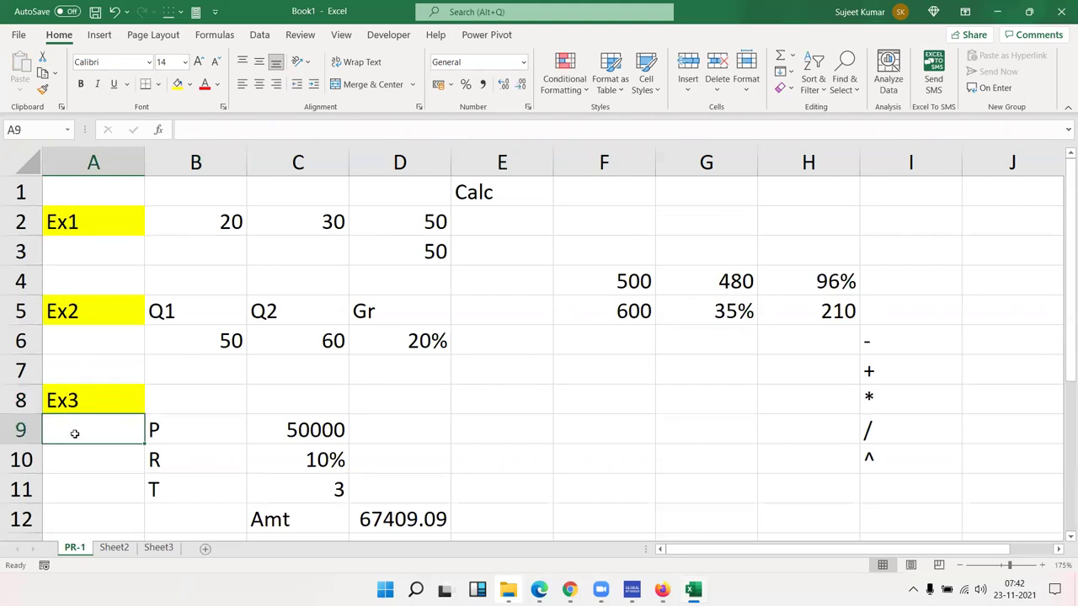
key(Down)
key(Down)
key(Down)
key(Down)
key(Down)
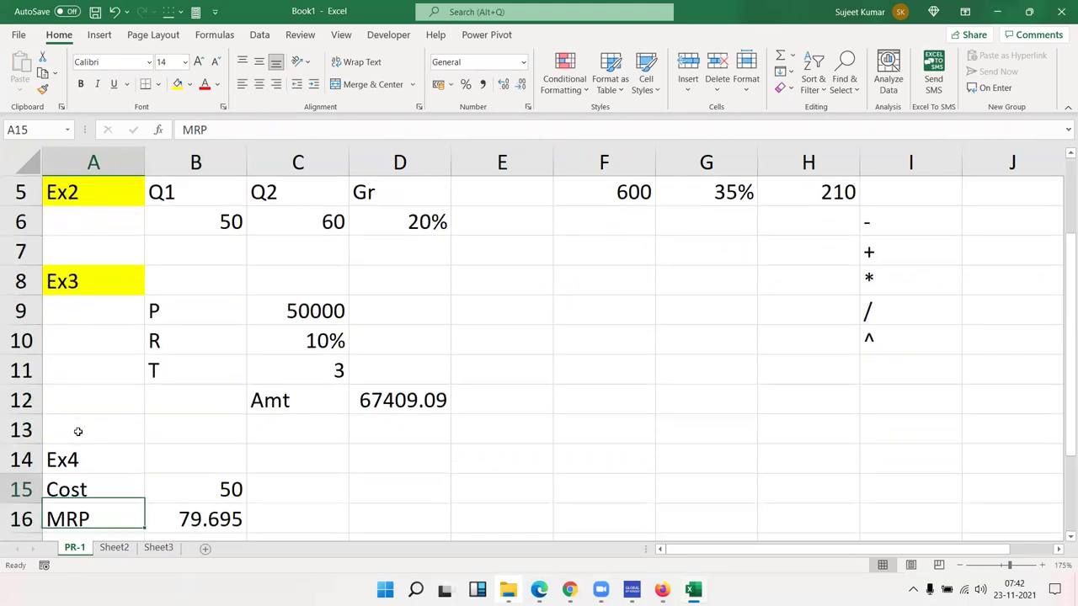
key(Up)
key(Up)
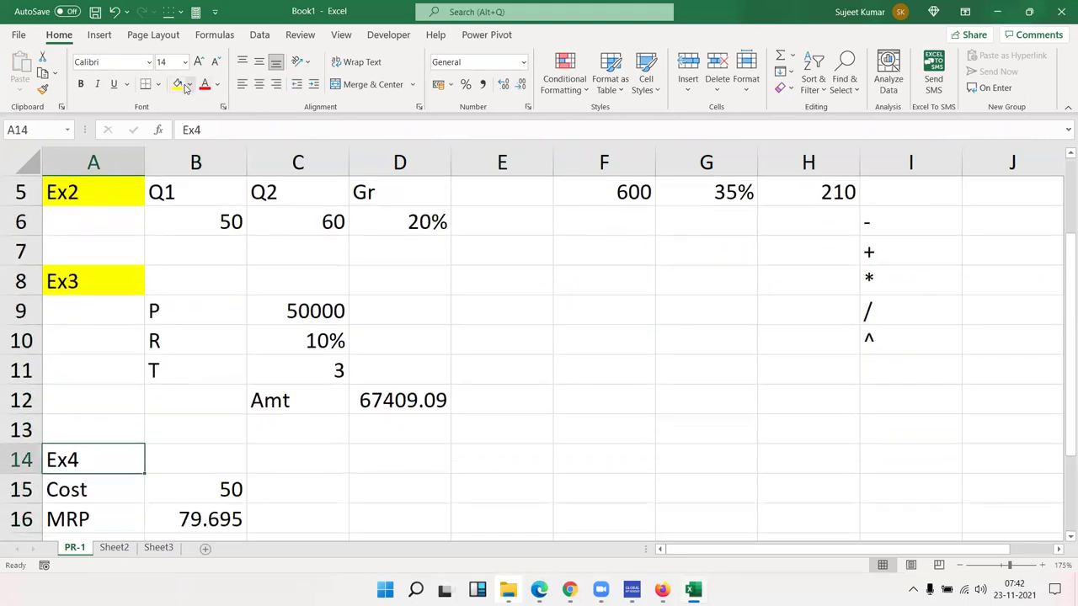
click(177, 84)
click(563, 407)
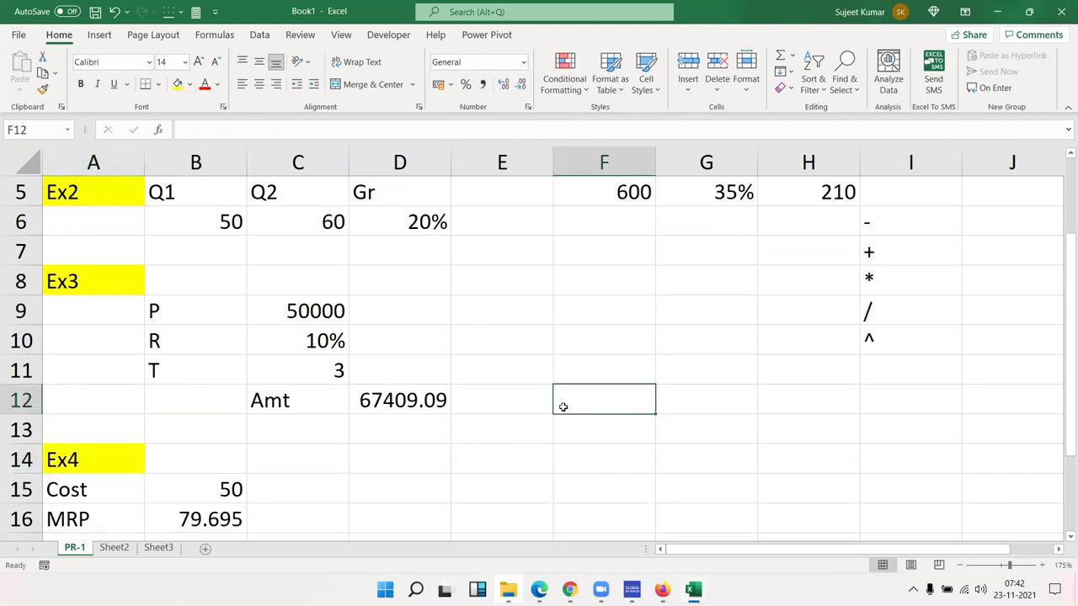
scroll(564, 403, up, 2)
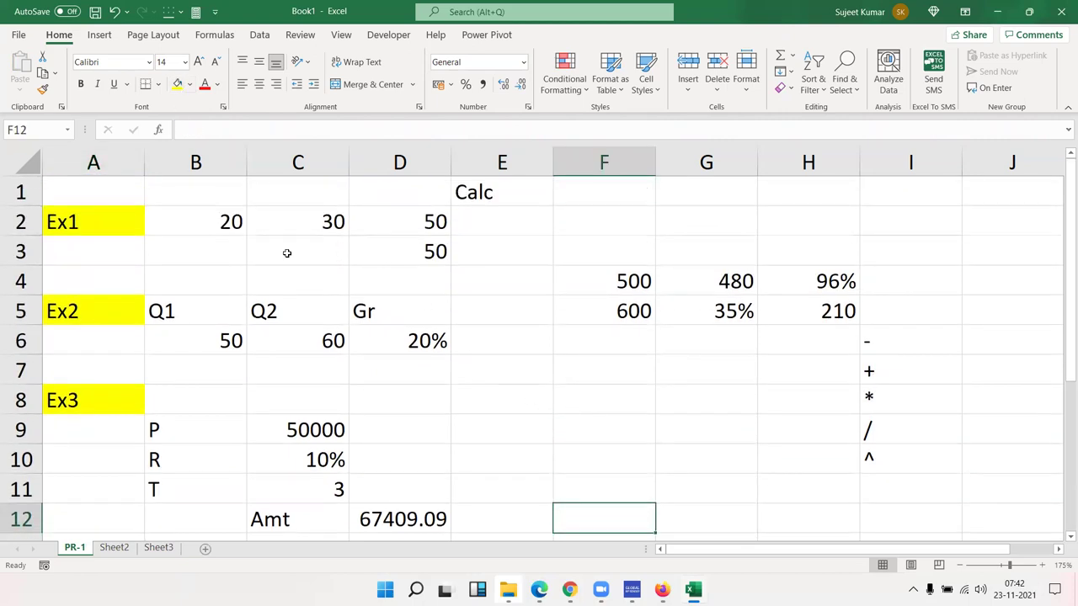
scroll(375, 347, down, 5)
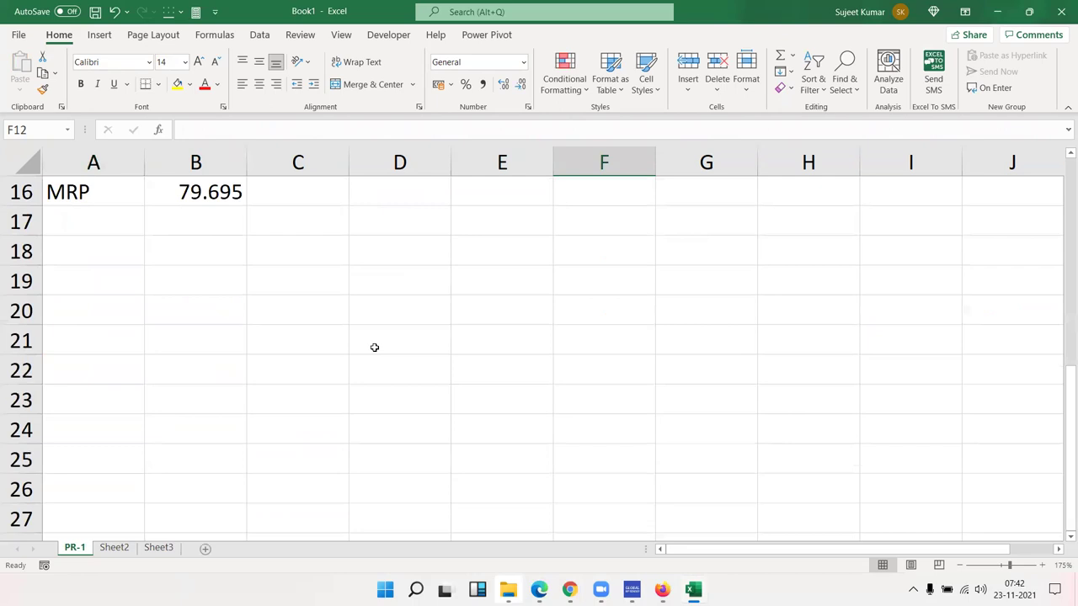
scroll(375, 347, up, 5)
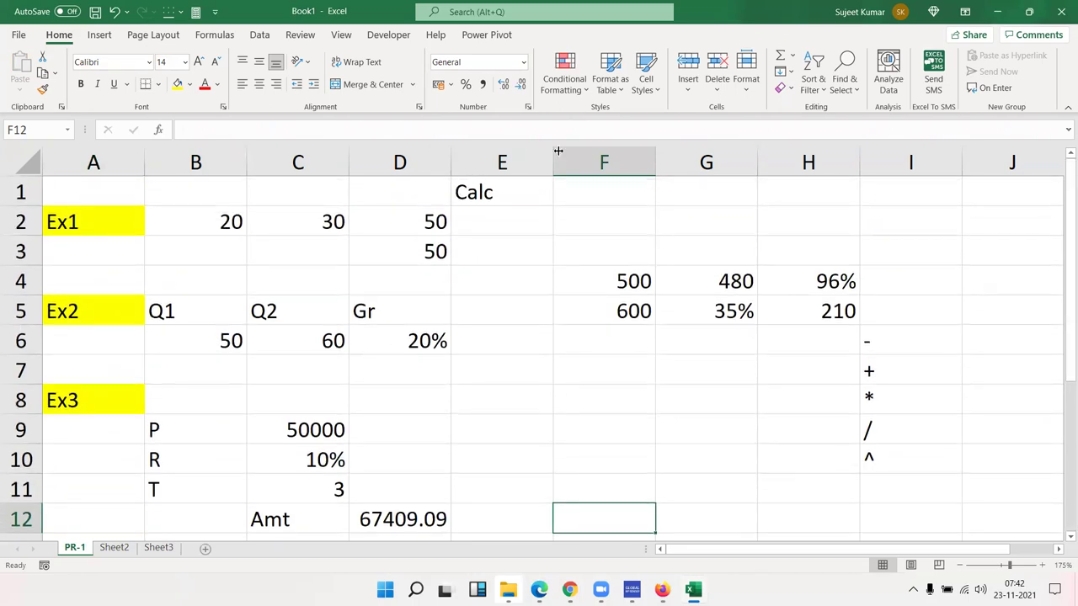